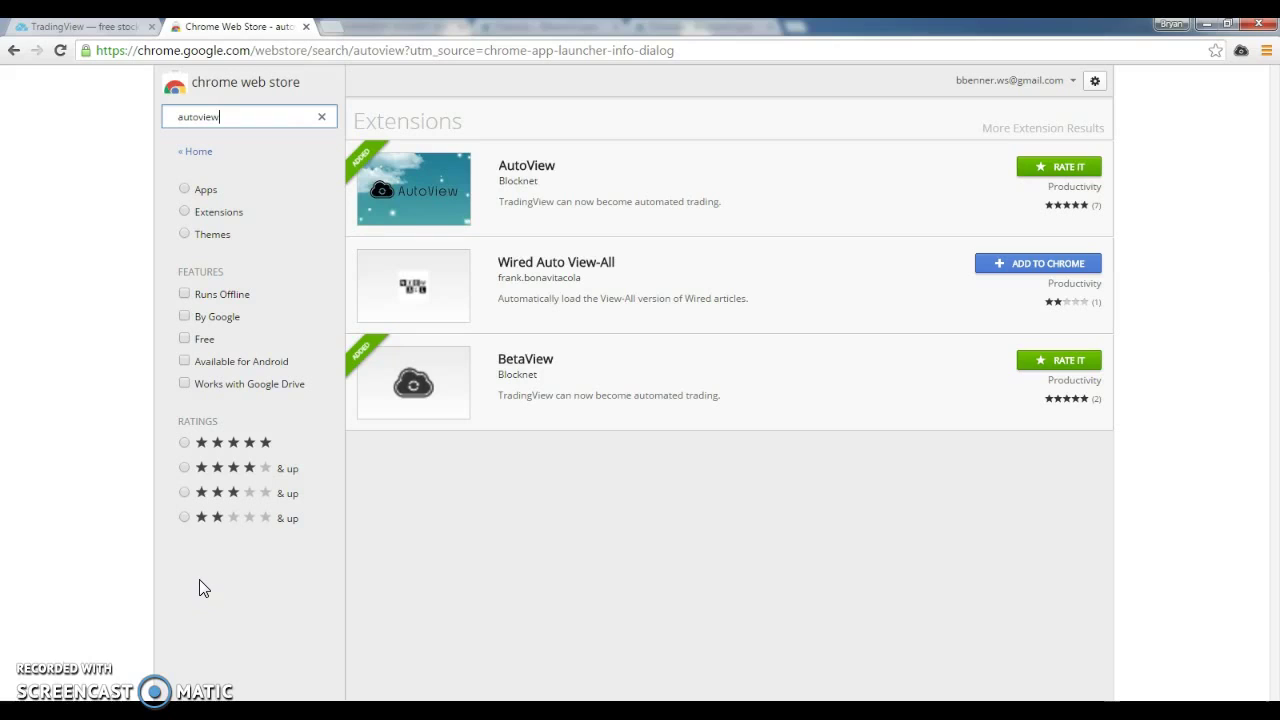
# Open the AutoView extension's settings page from its Chrome Web Store listing to view the Alert Syntax table.
pyautogui.click(200, 574)
pyautogui.click(240, 114)
pyautogui.moveTo(237, 114); pyautogui.dragTo(140, 122)
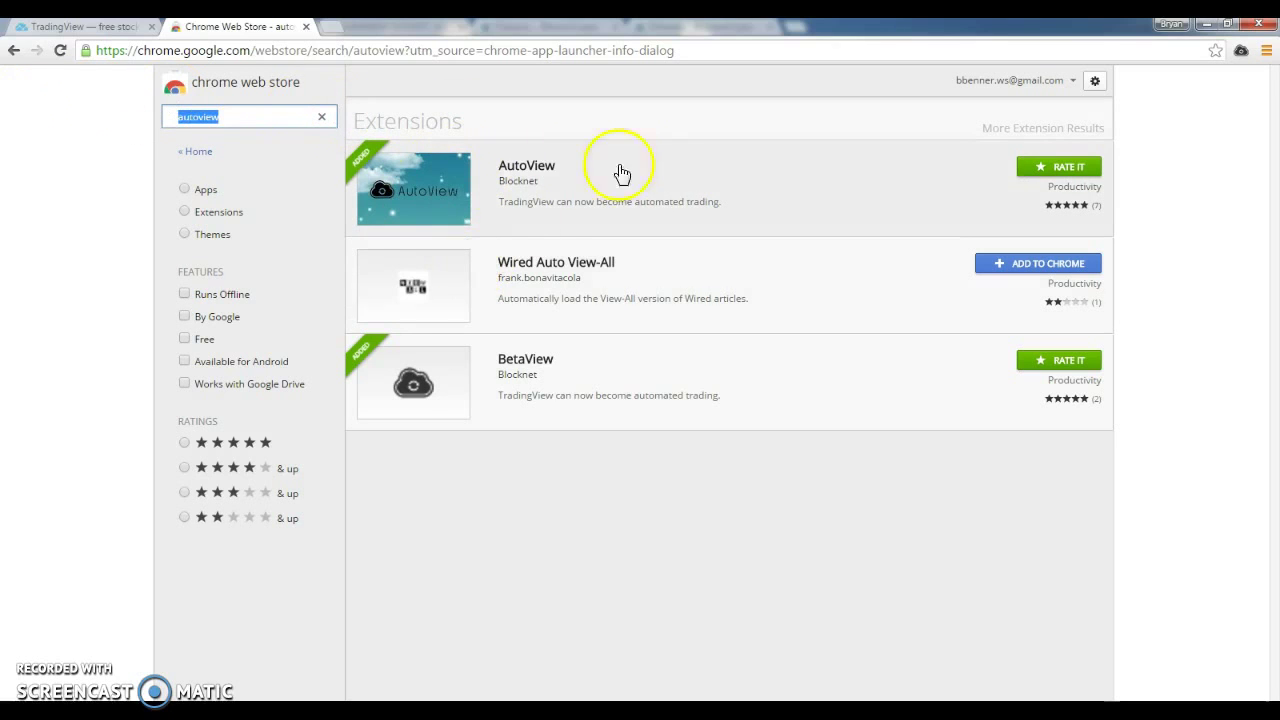
pyautogui.click(660, 218)
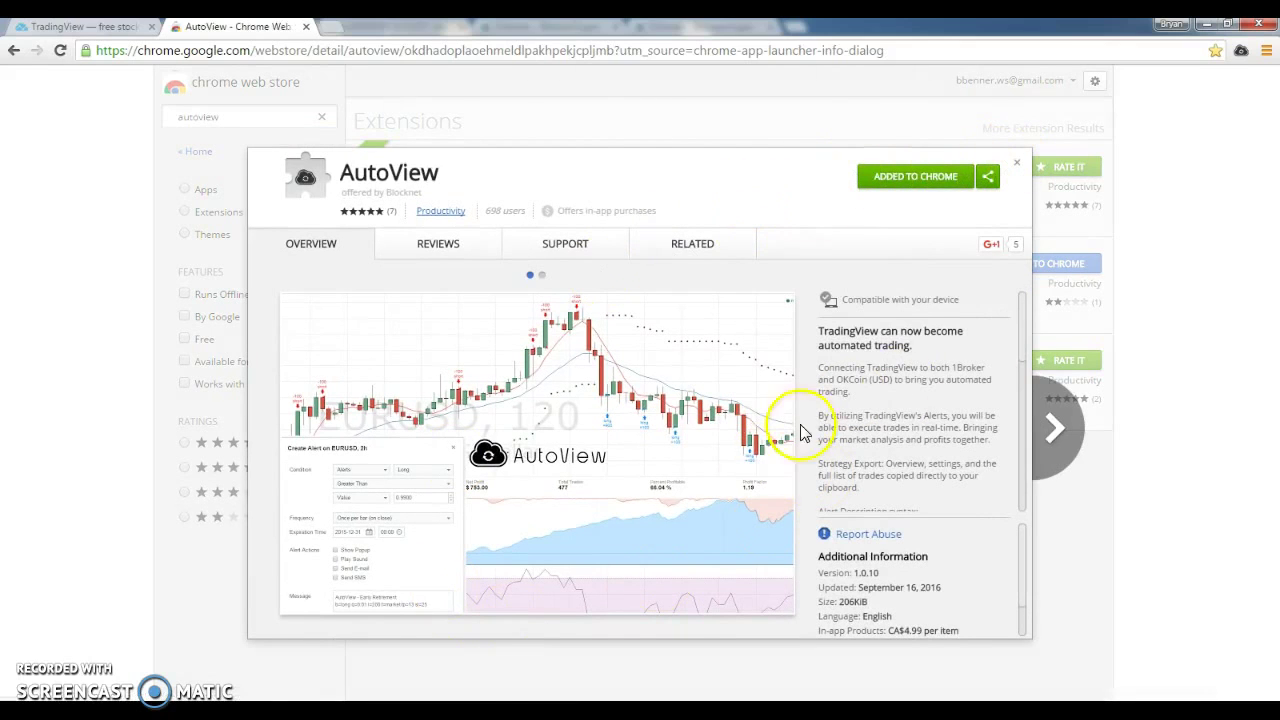
pyautogui.click(1240, 52)
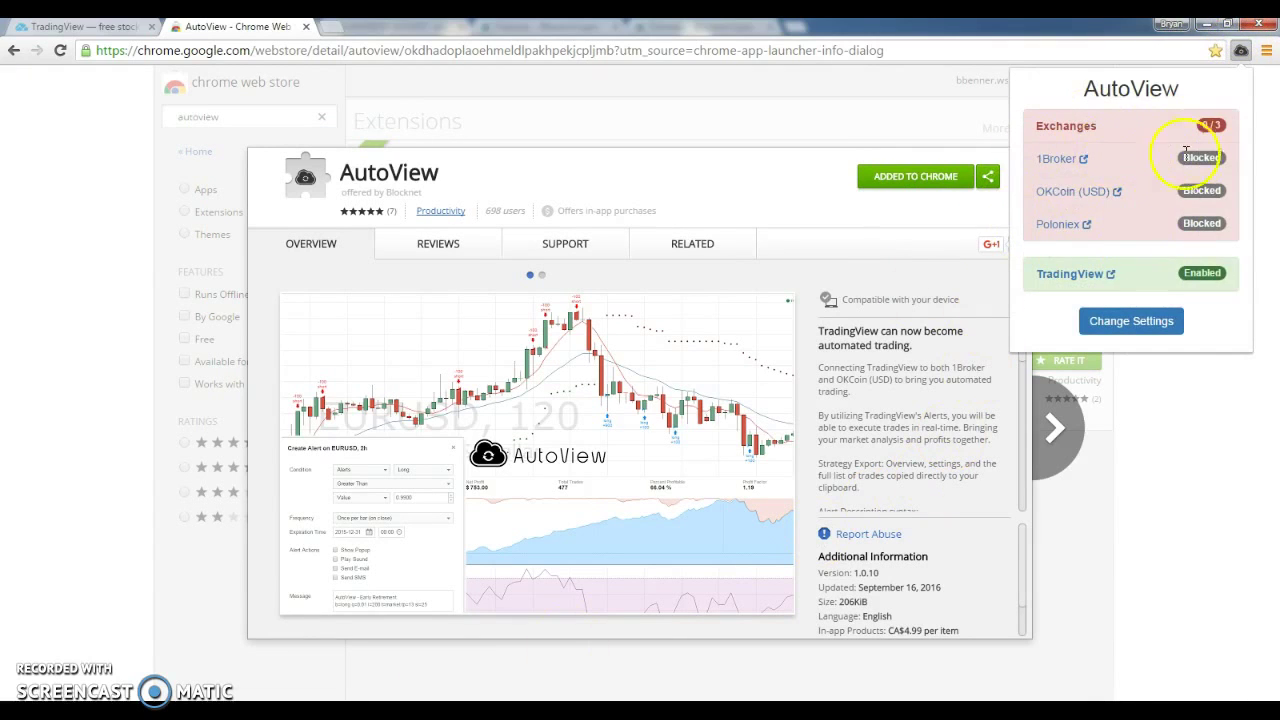
pyautogui.click(1131, 321)
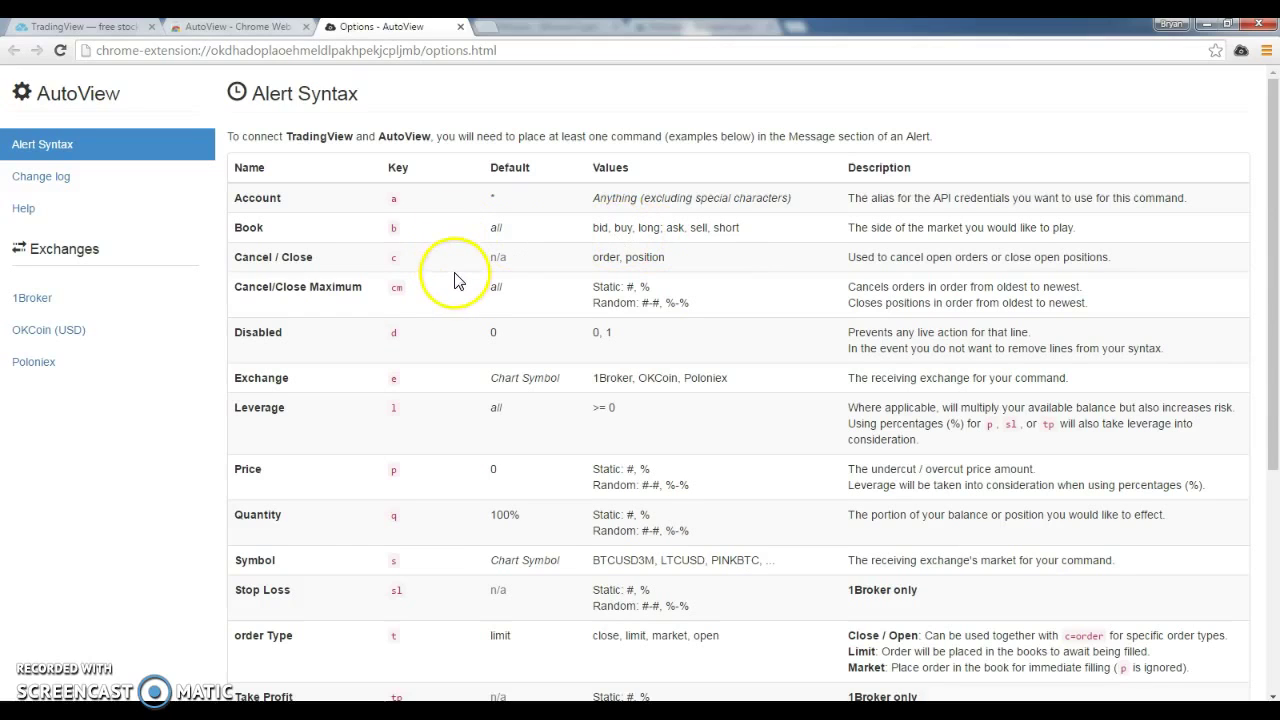
# Browse AutoView's Alert Syntax reference, then show its Change log from the sidebar.
pyautogui.click(367, 255)
pyautogui.scroll(-3, 563, 343)
pyautogui.scroll(3, 563, 343)
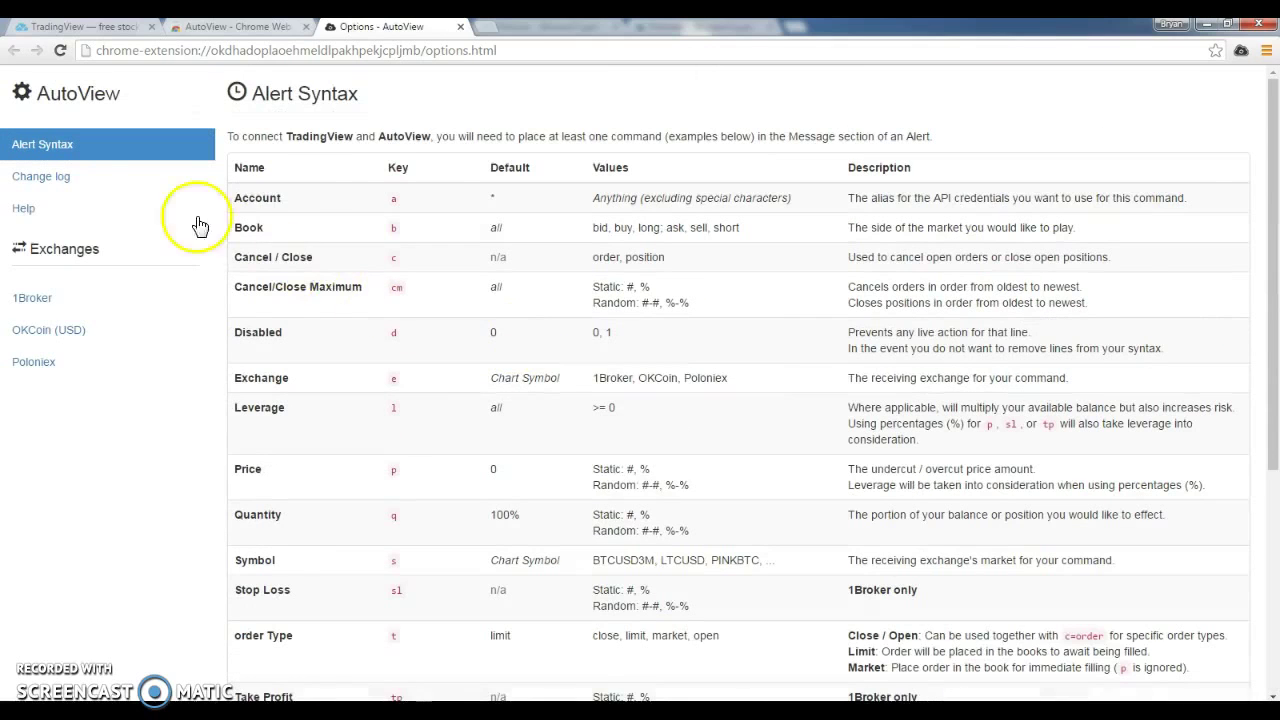
pyautogui.click(110, 185)
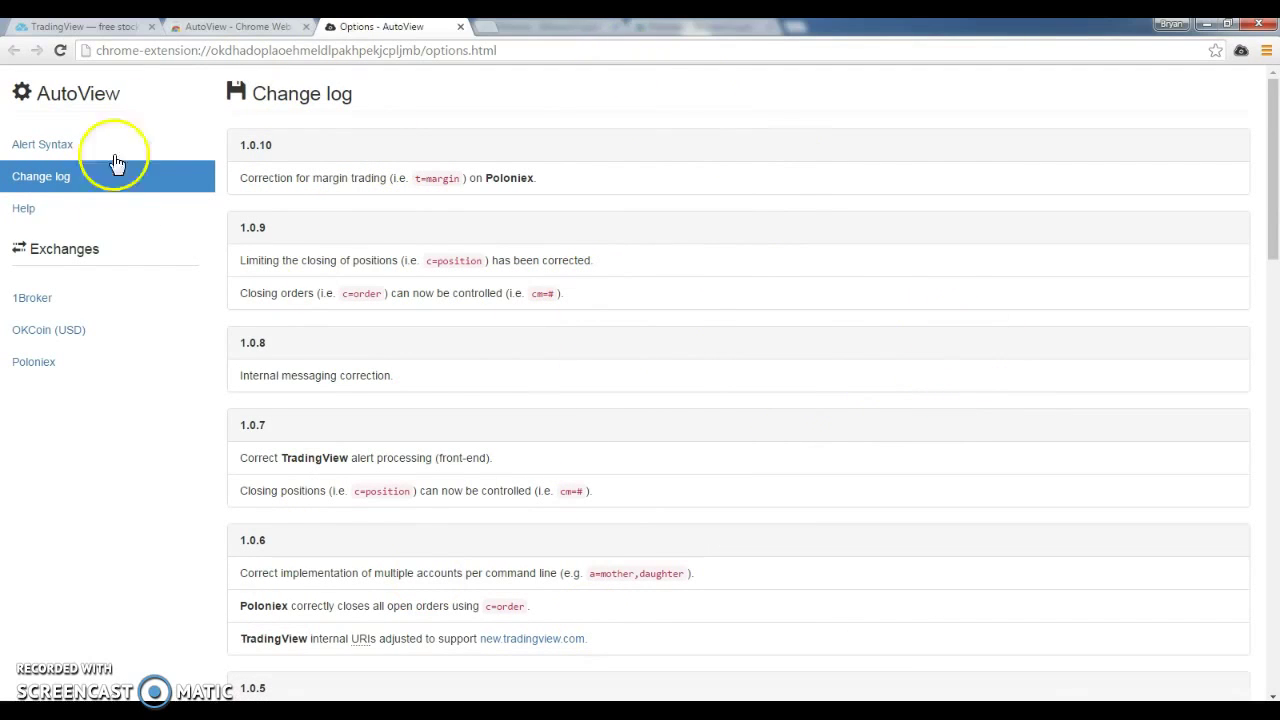
# Grant AutoView Poloniex access and save a first account 'Dad' with its API key and secret.
pyautogui.click(48, 364)
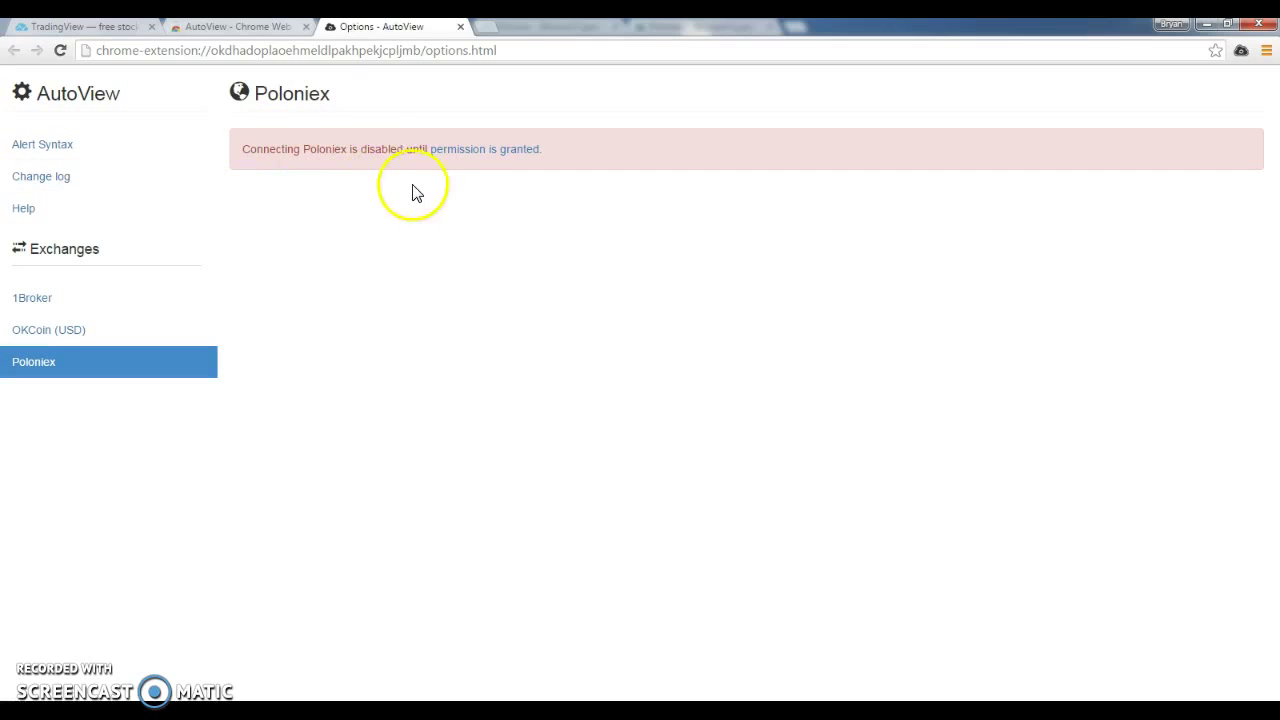
pyautogui.click(452, 161)
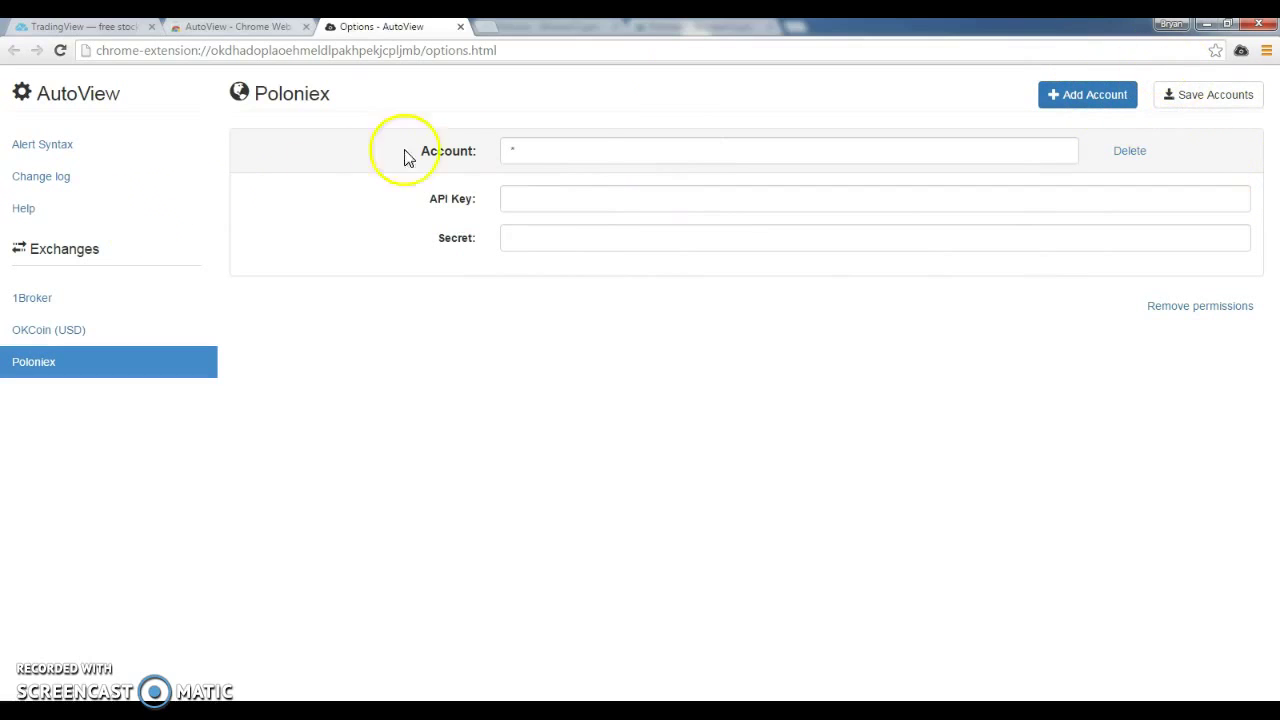
pyautogui.click(336, 140)
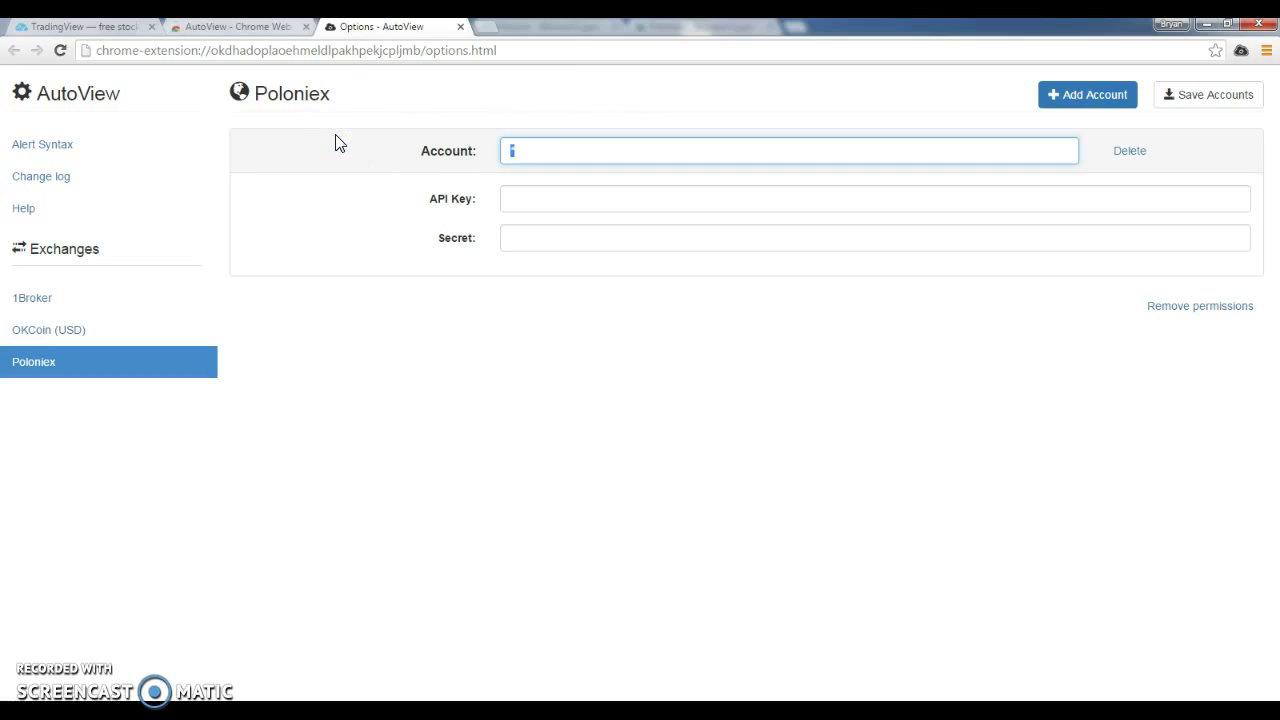
pyautogui.write('Dad')
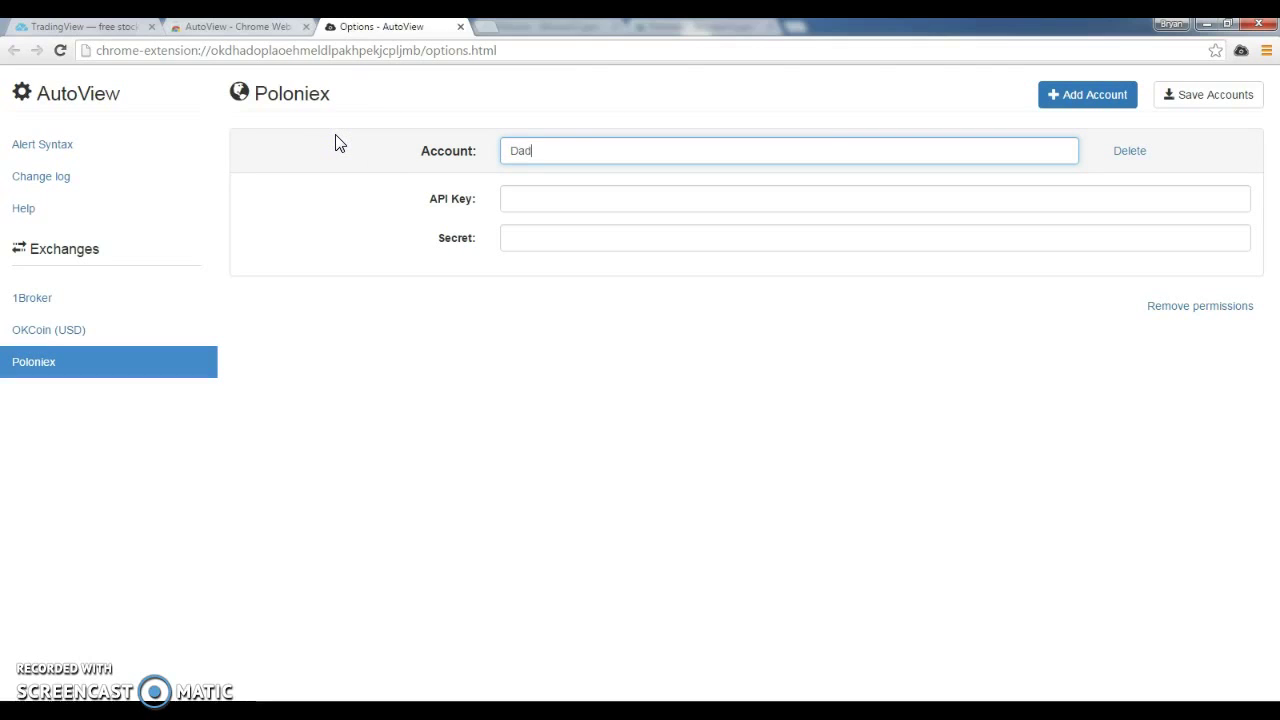
pyautogui.click(550, 160)
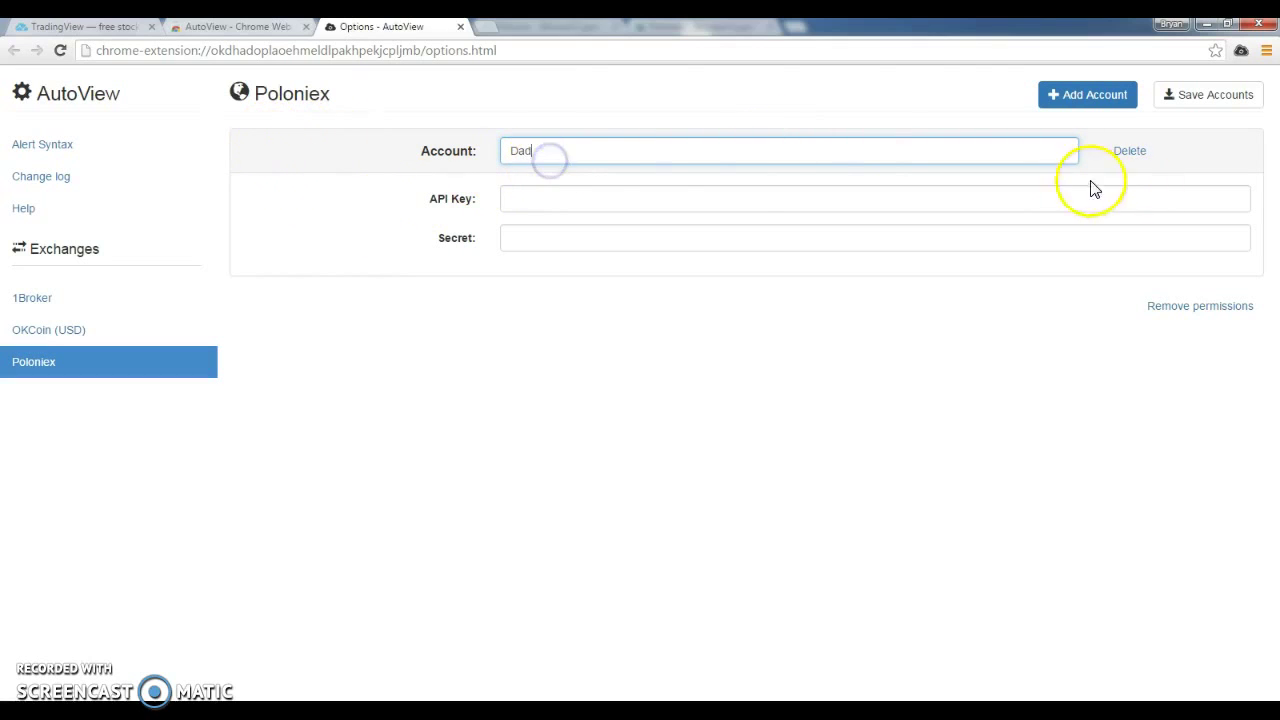
pyautogui.click(545, 198)
pyautogui.write('das')
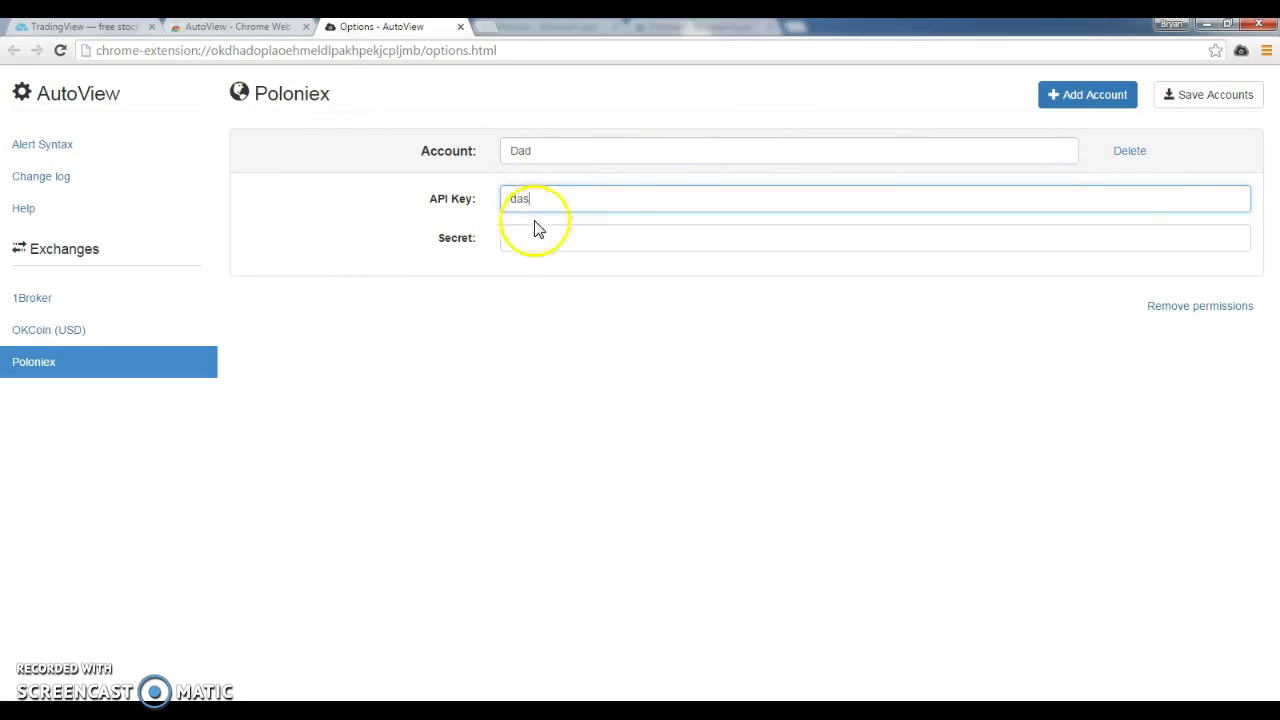
pyautogui.click(522, 232)
pyautogui.write('das')
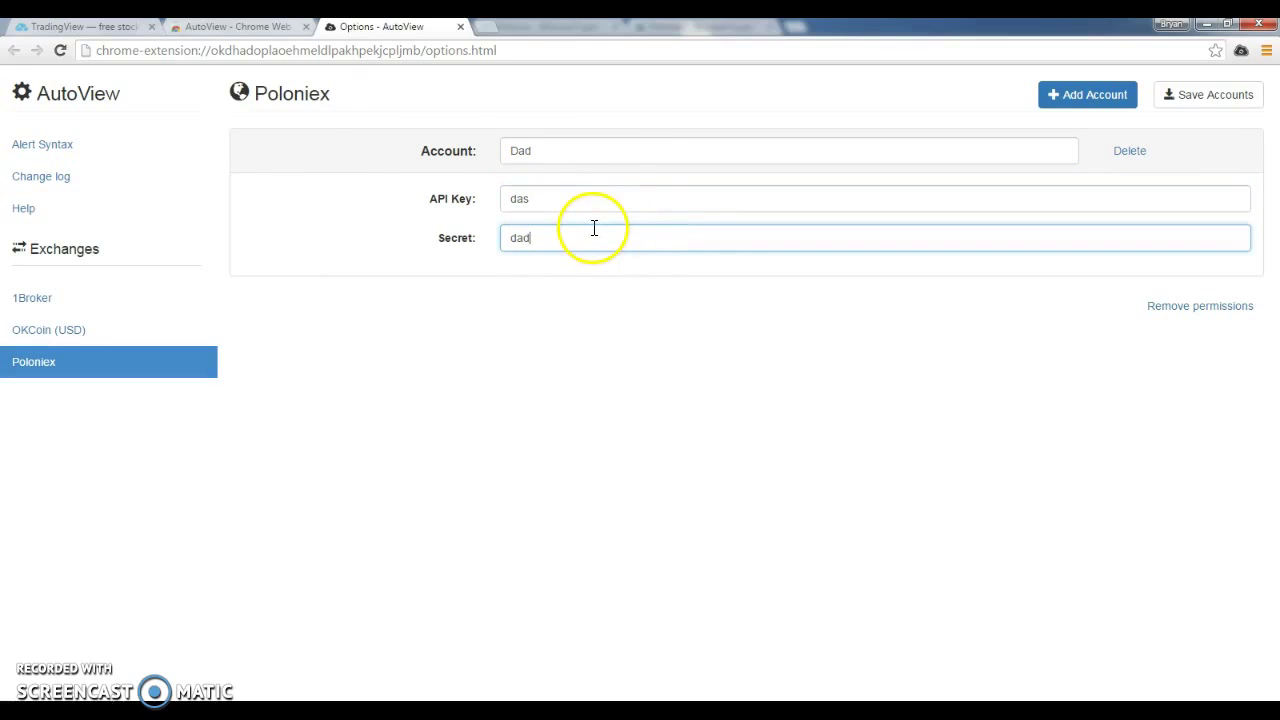
pyautogui.click(580, 200)
pyautogui.press('BackSpace')
pyautogui.write('d')
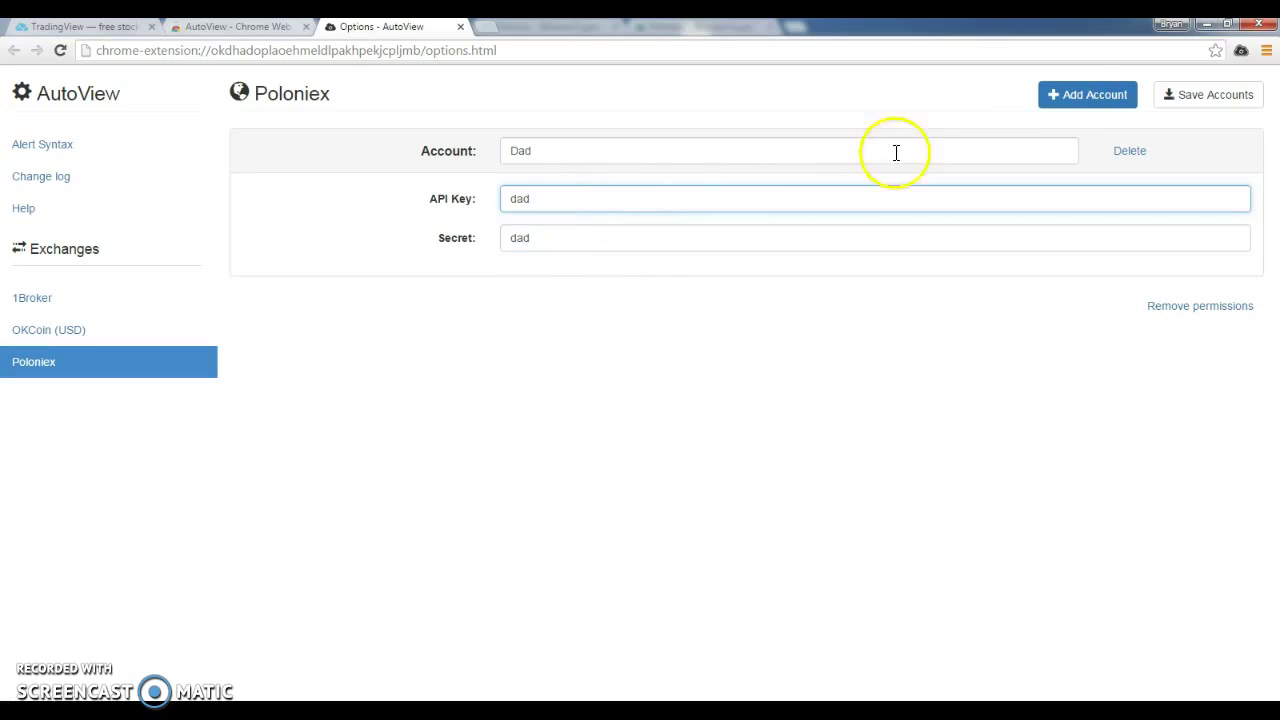
pyautogui.click(1176, 94)
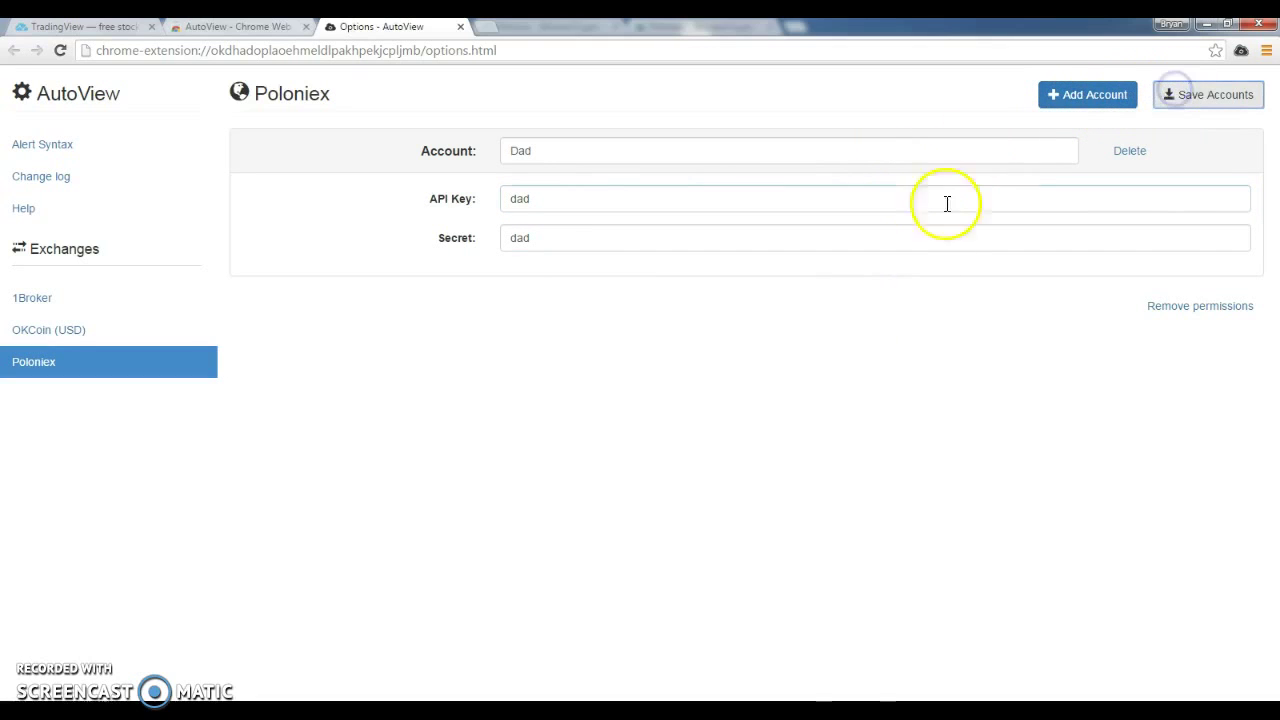
# Add a second Poloniex account and name it mom.
pyautogui.click(1072, 94)
pyautogui.click(486, 300)
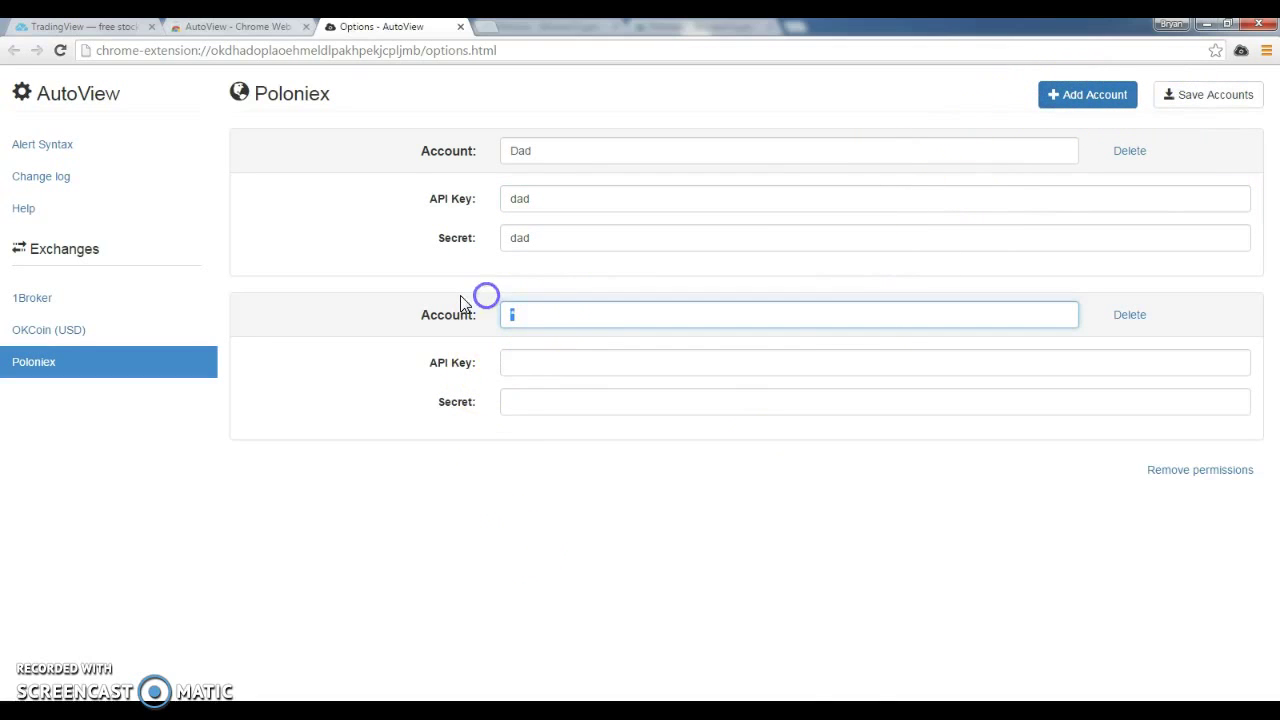
pyautogui.write('mom')
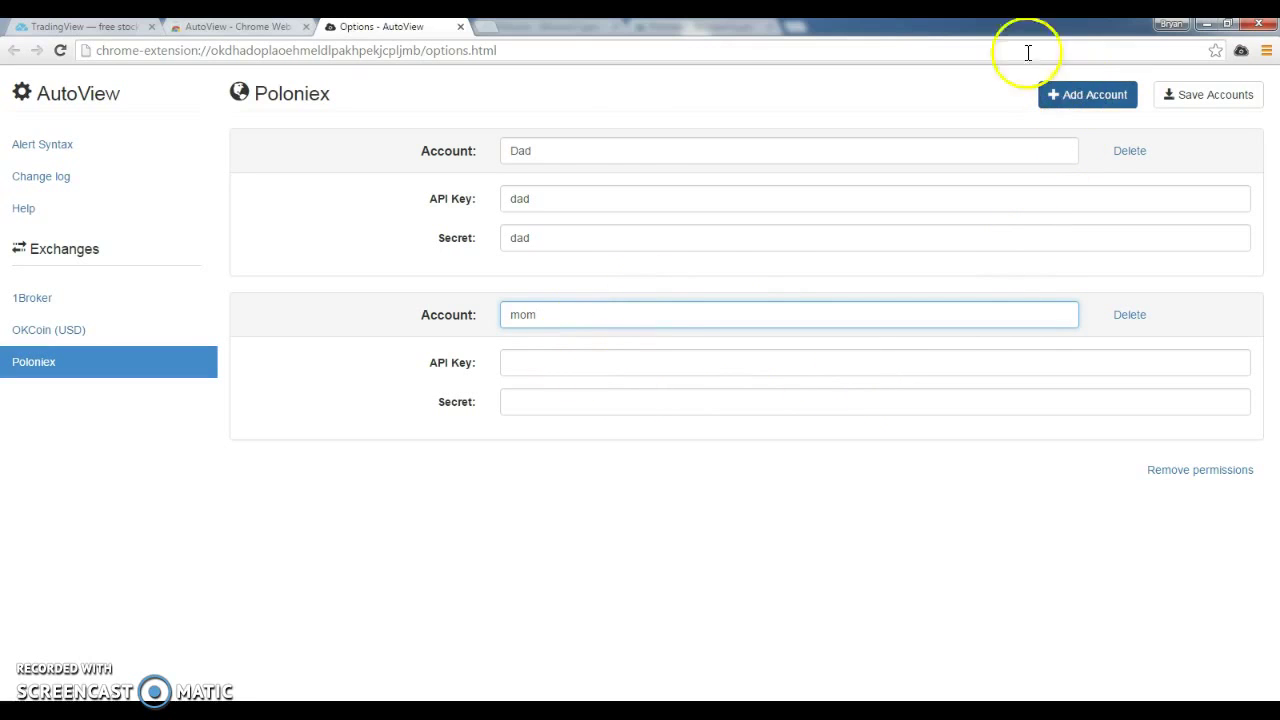
pyautogui.click(80, 148)
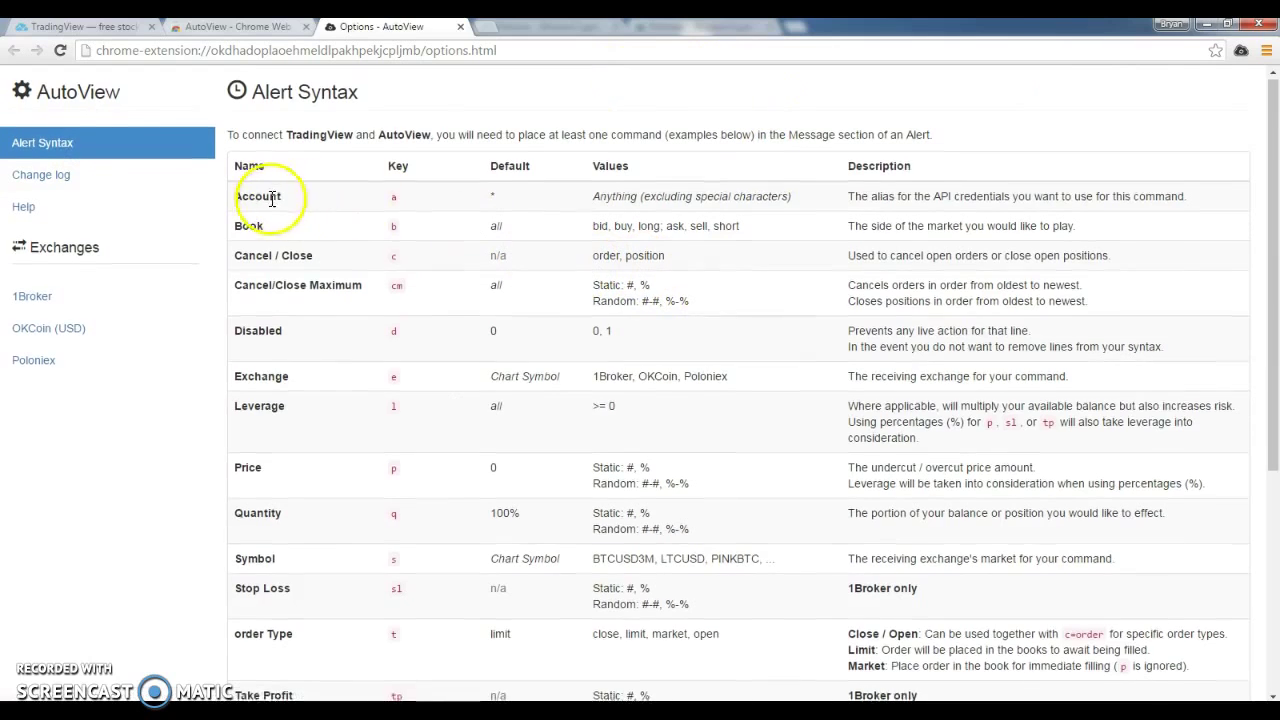
pyautogui.doubleClick(393, 196)
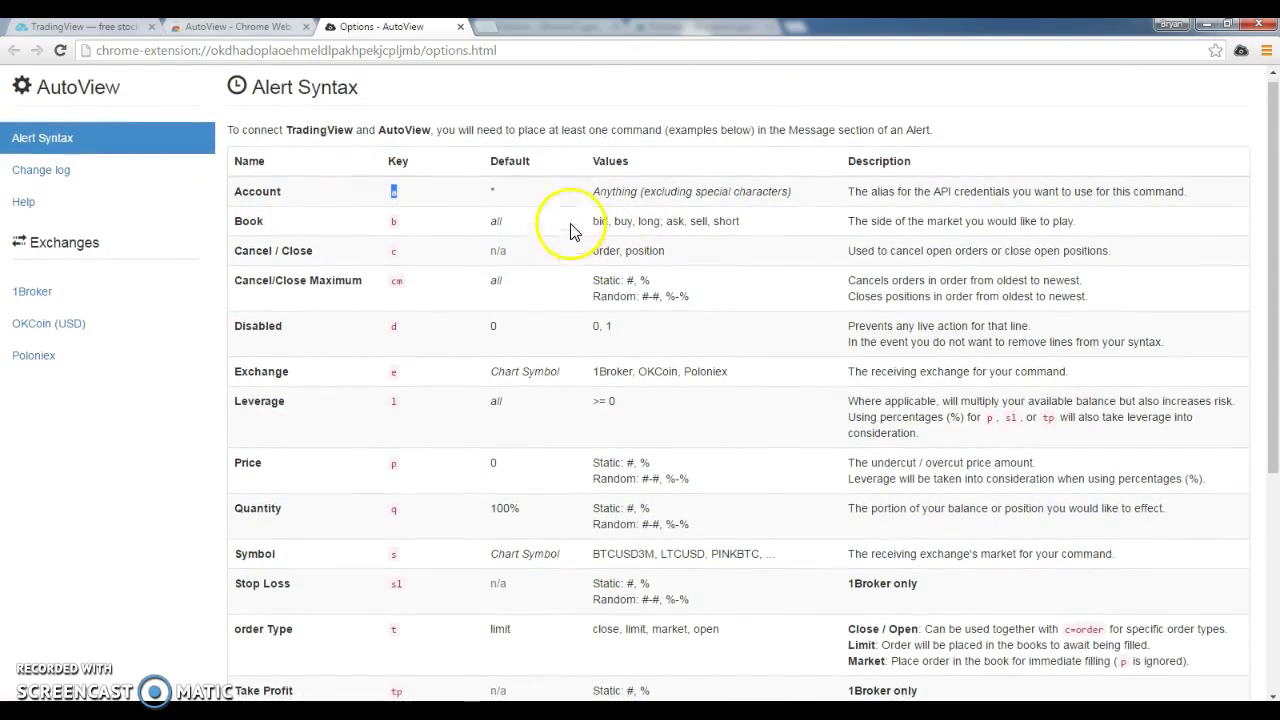
pyautogui.click(580, 45)
pyautogui.click(614, 48)
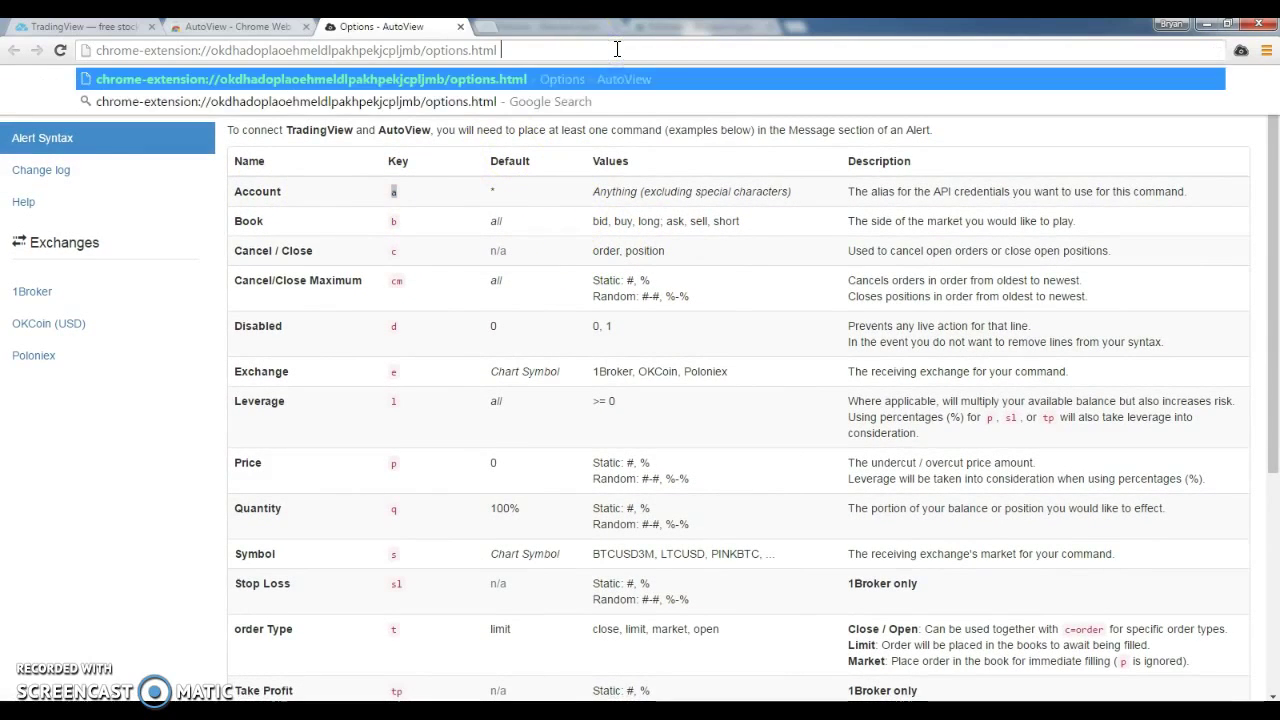
pyautogui.write('a=dad')
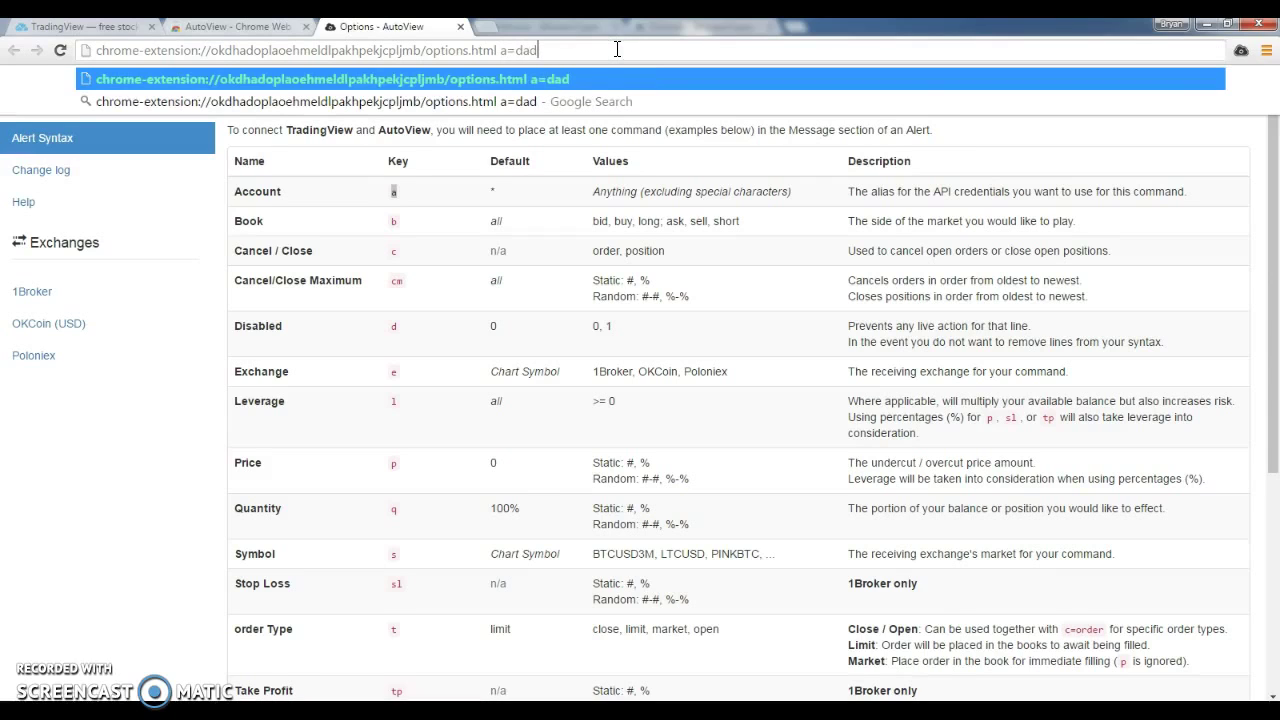
pyautogui.click(545, 51)
pyautogui.click(527, 48)
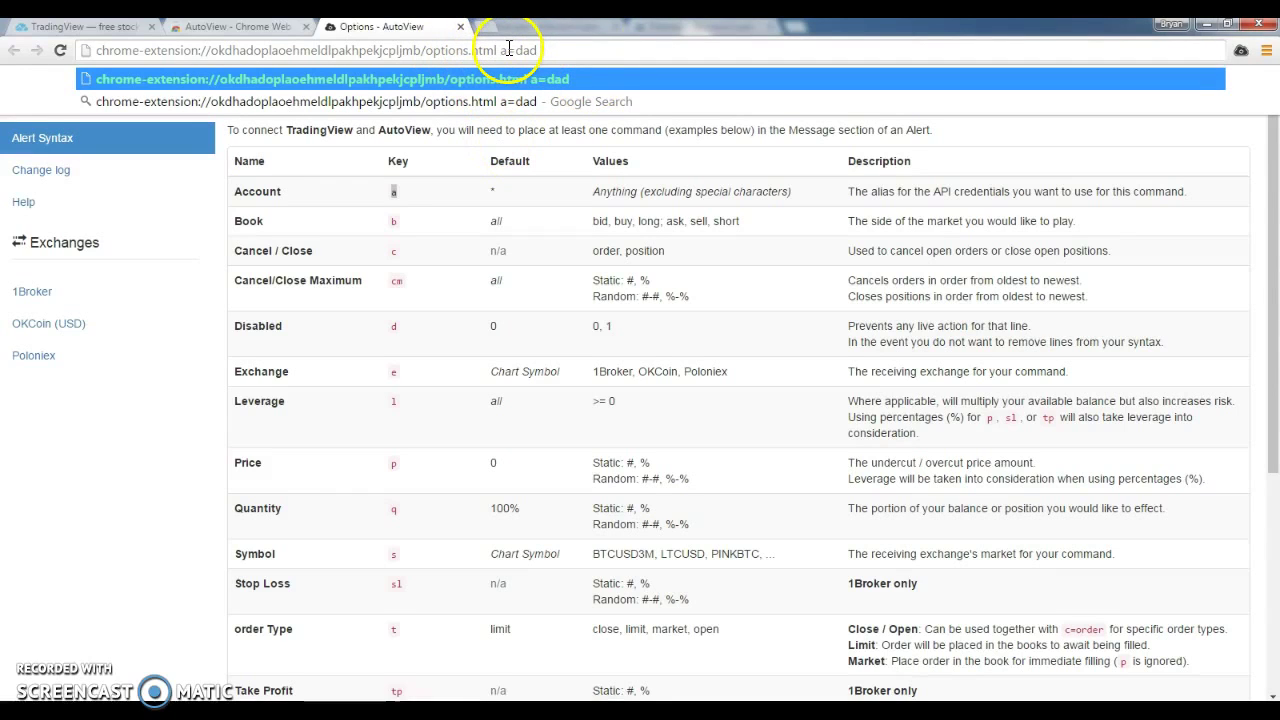
pyautogui.moveTo(558, 48); pyautogui.dragTo(501, 55)
pyautogui.press('BackSpace')
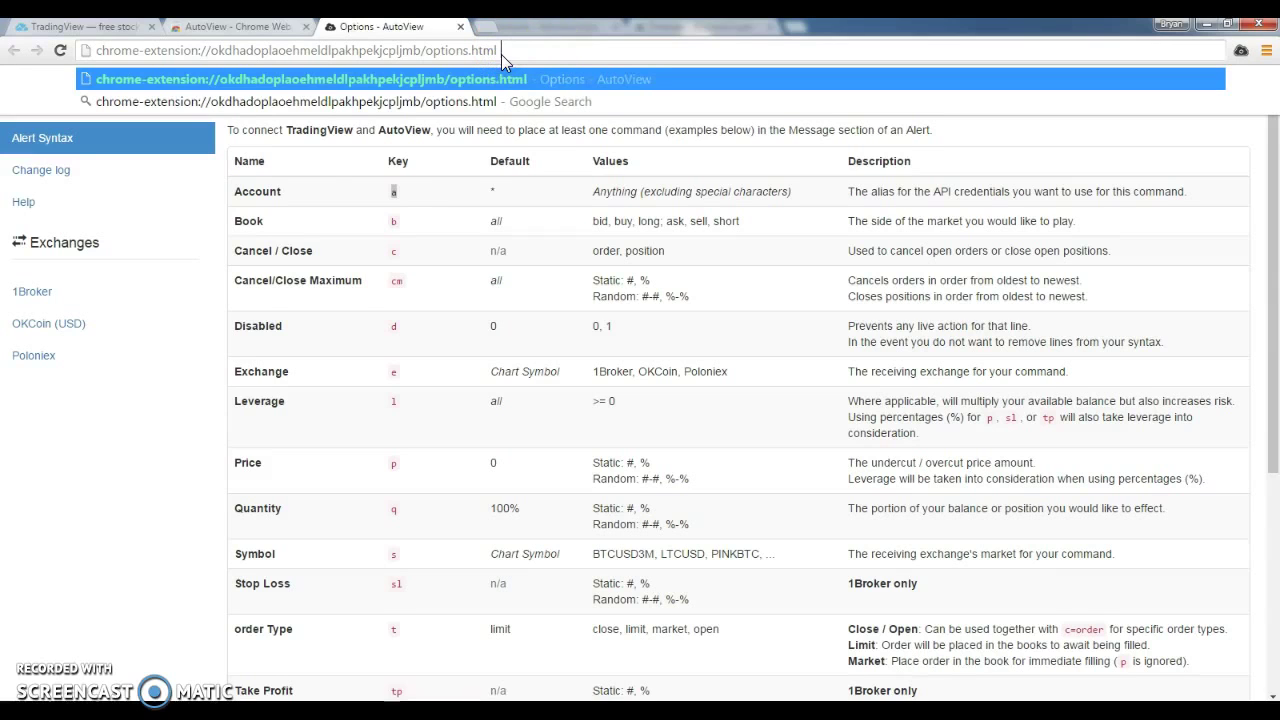
pyautogui.click(40, 137)
# Delete the second Poloniex account, clear the first account's API key and secret, and try saving.
pyautogui.click(80, 357)
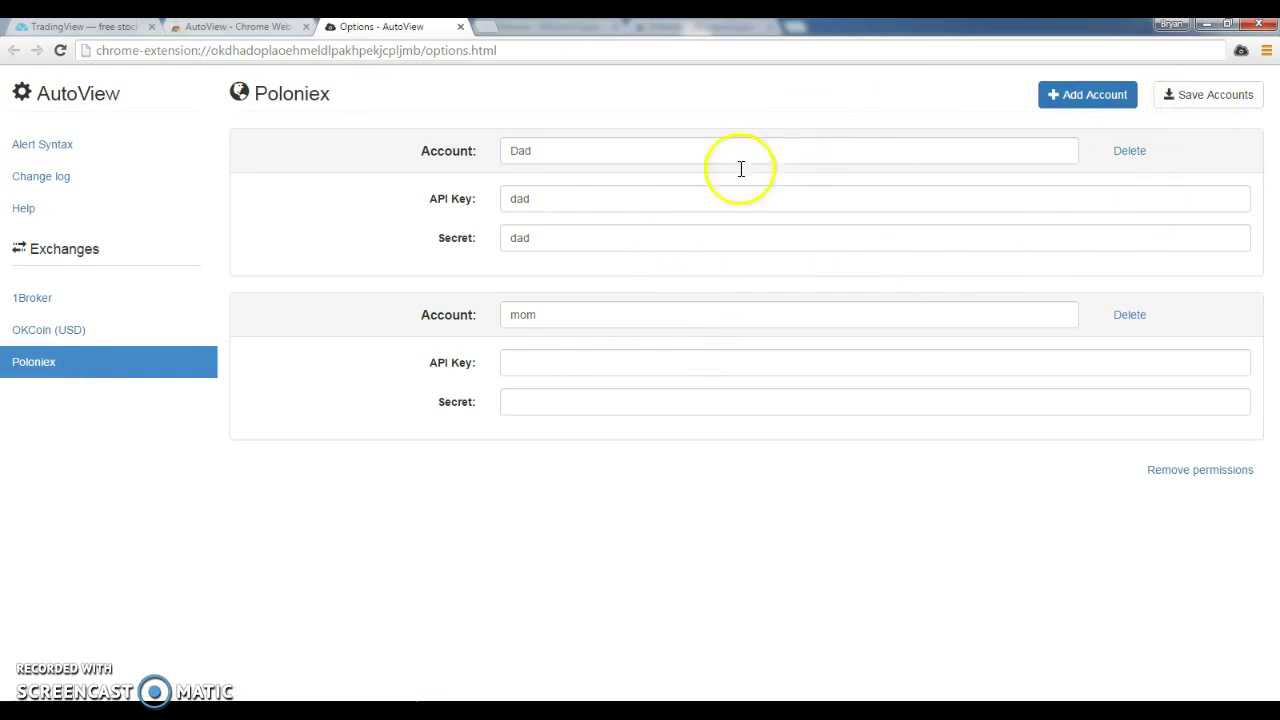
pyautogui.click(1128, 316)
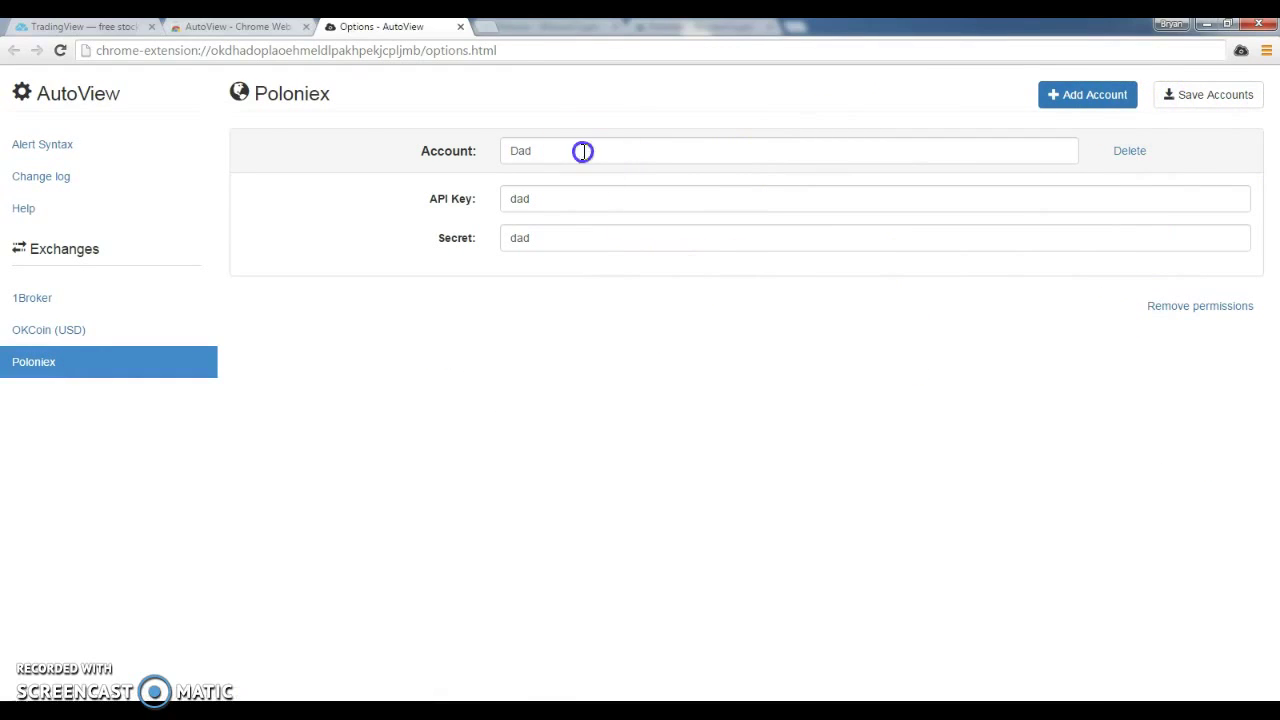
pyautogui.moveTo(583, 149); pyautogui.dragTo(270, 143)
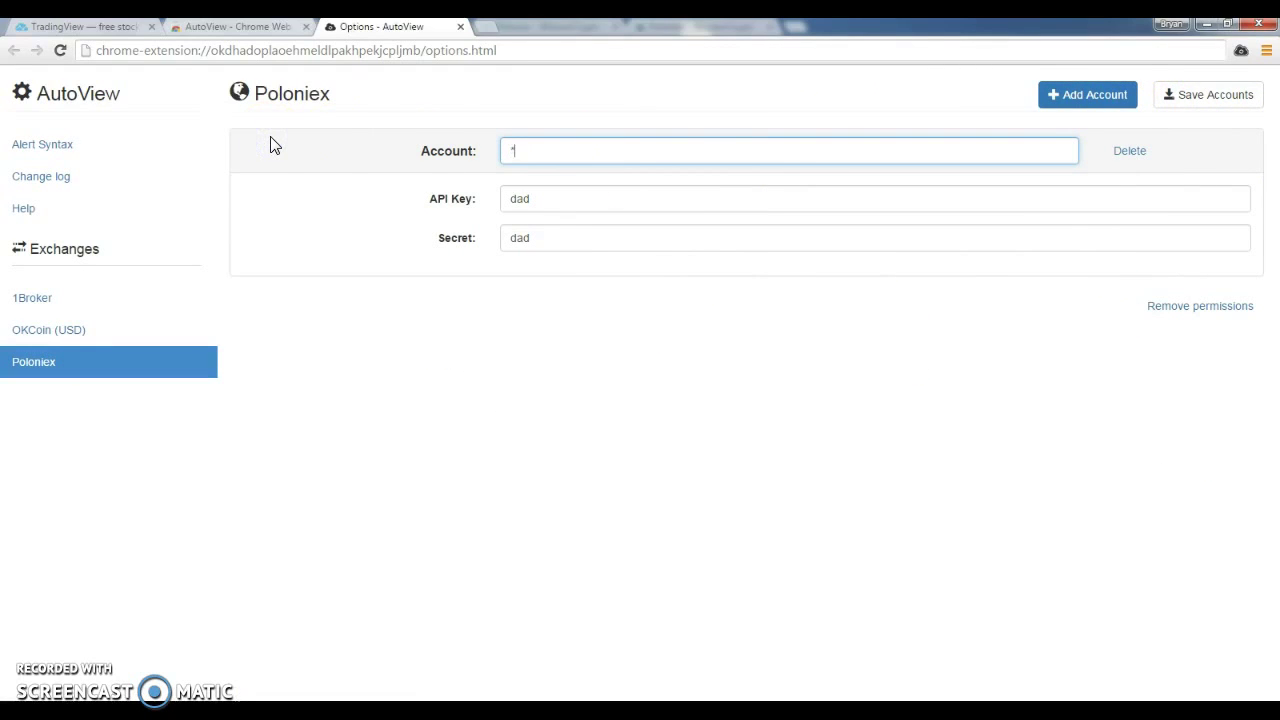
pyautogui.moveTo(535, 203); pyautogui.dragTo(391, 196)
pyautogui.press('BackSpace')
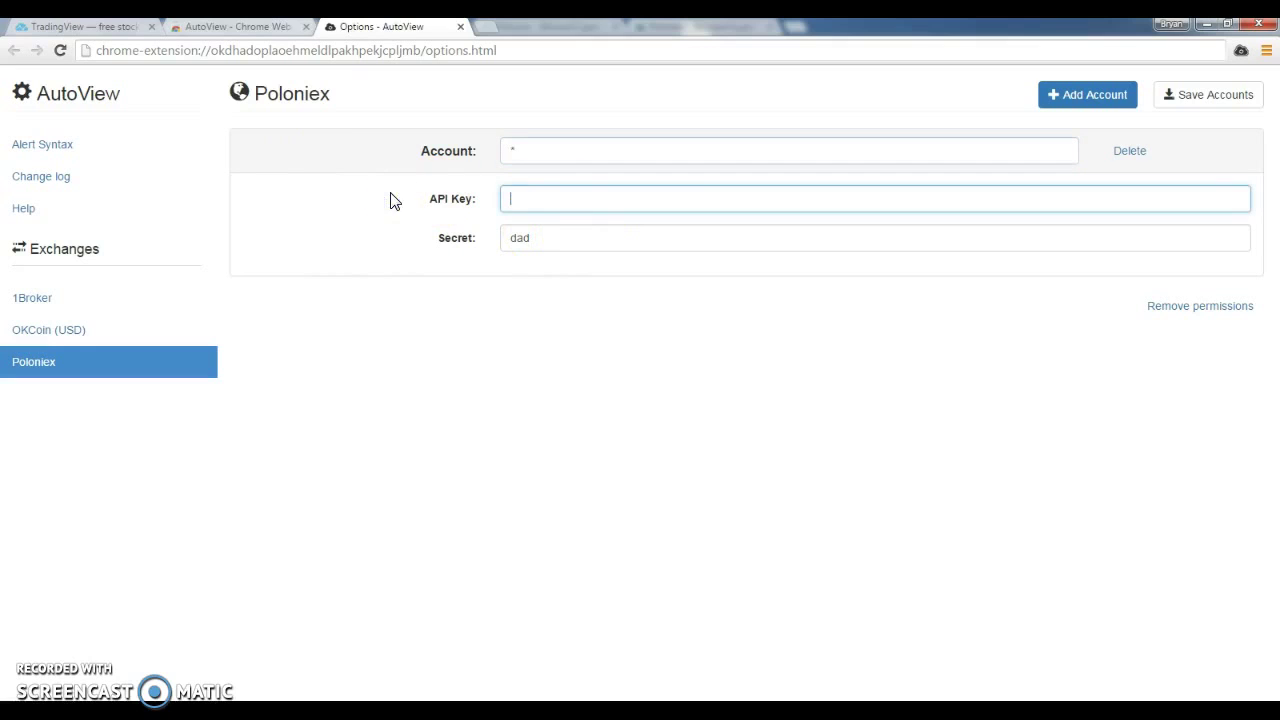
pyautogui.moveTo(545, 240); pyautogui.dragTo(376, 238)
pyautogui.press('BackSpace')
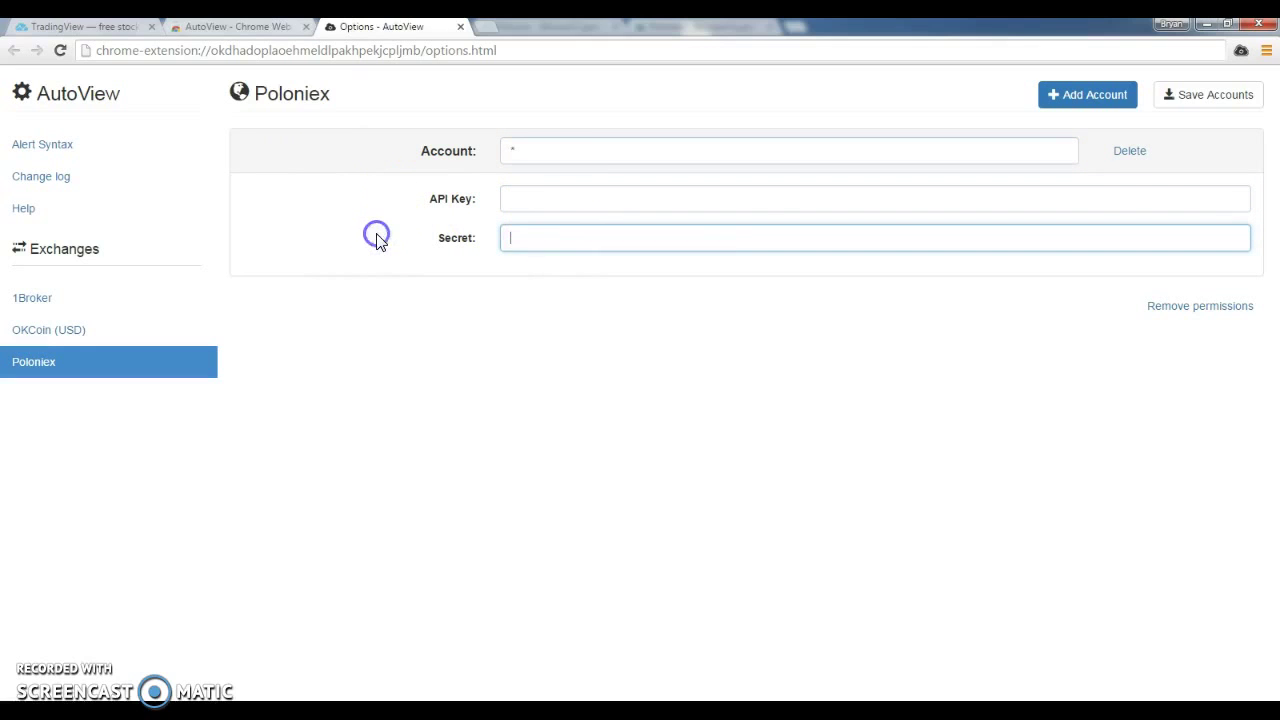
pyautogui.click(1214, 97)
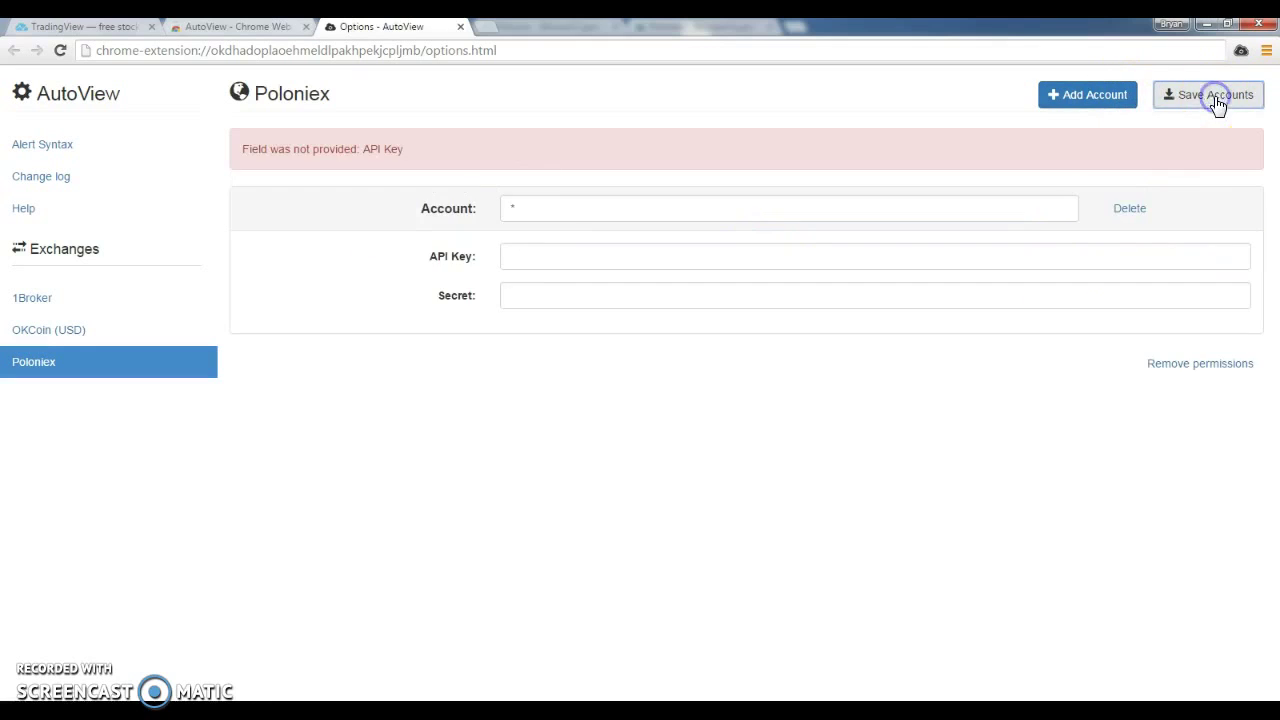
pyautogui.moveTo(251, 149); pyautogui.dragTo(677, 149)
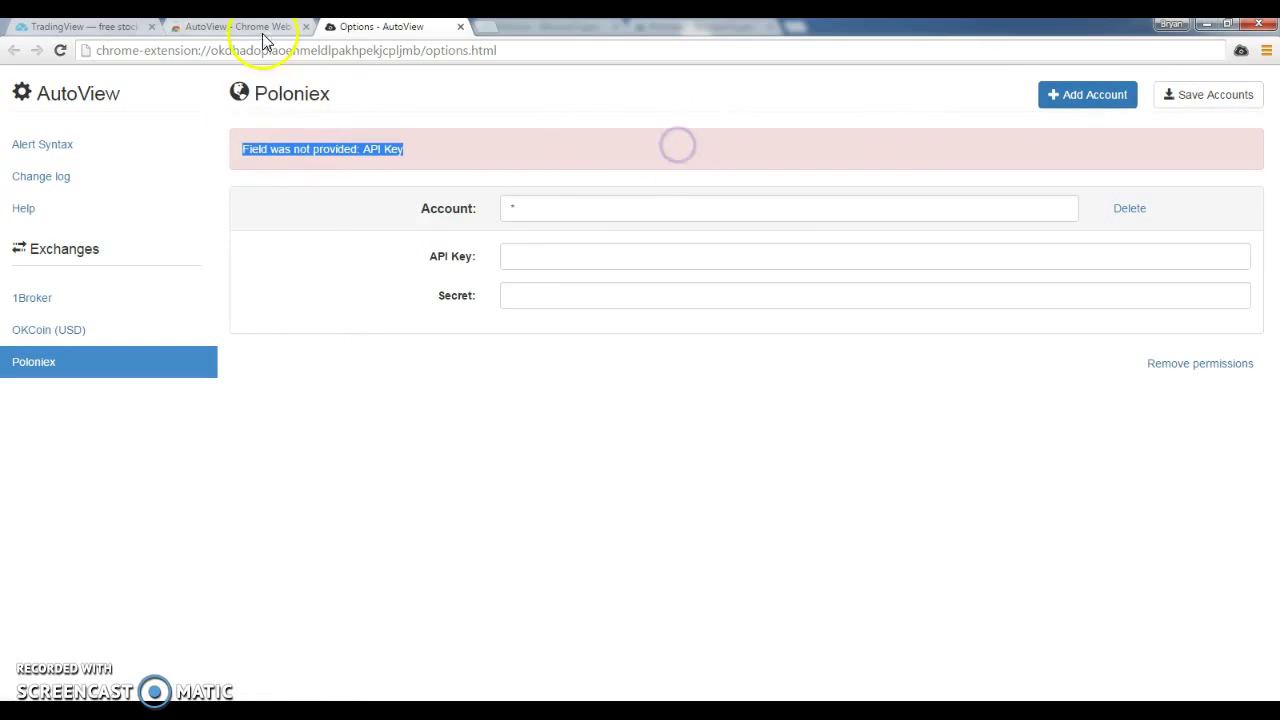
# Search TradingView for PINK and open the PINKBTC Pinkcoin / Bitcoin chart.
pyautogui.click(85, 30)
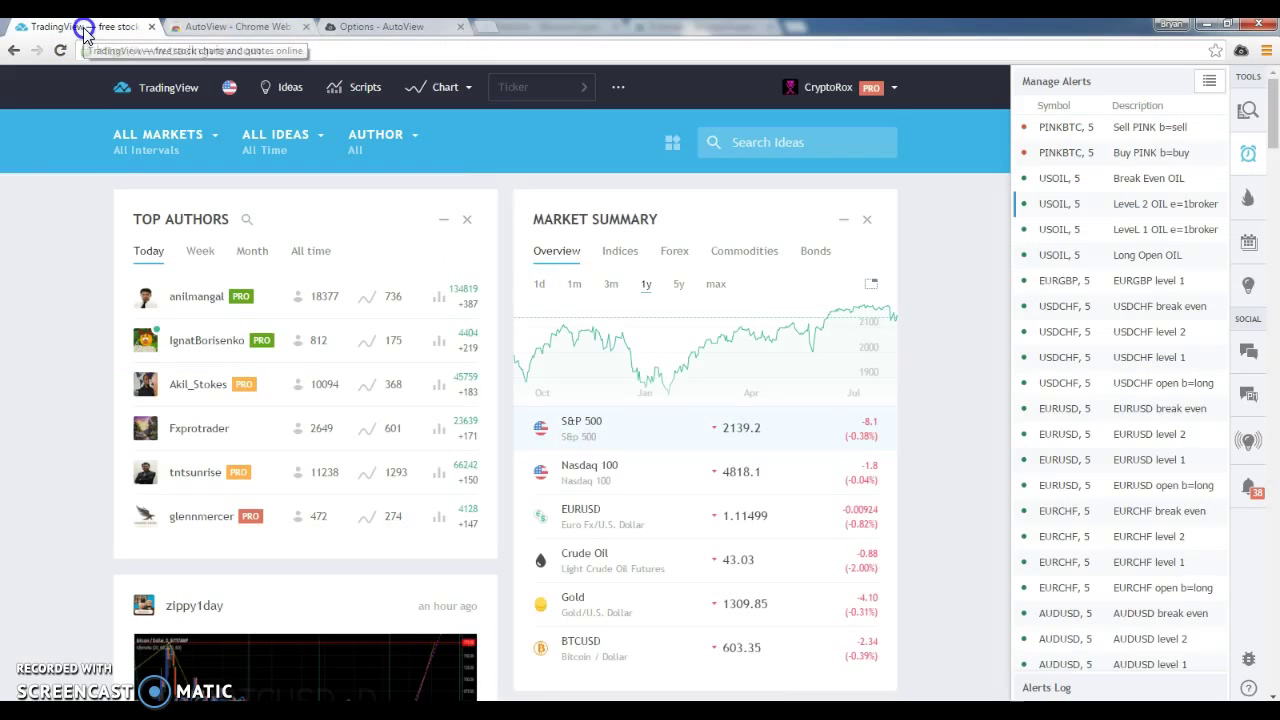
pyautogui.click(530, 90)
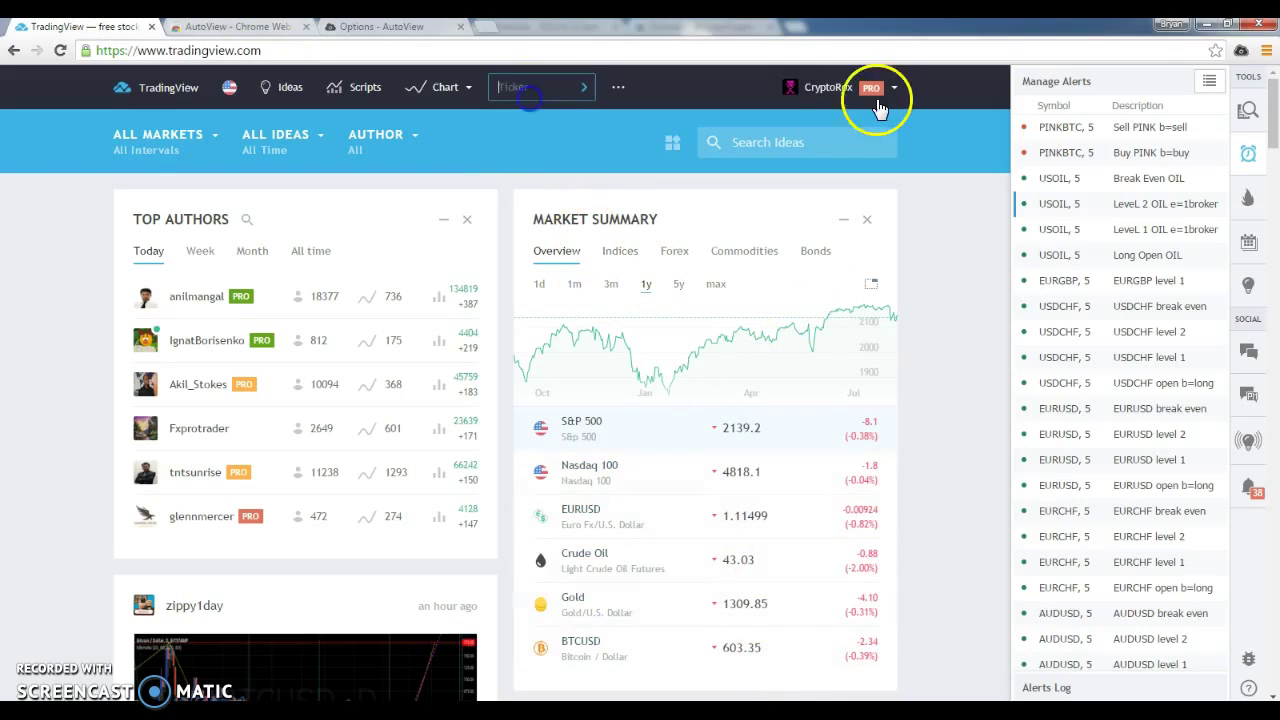
pyautogui.write('PINK')
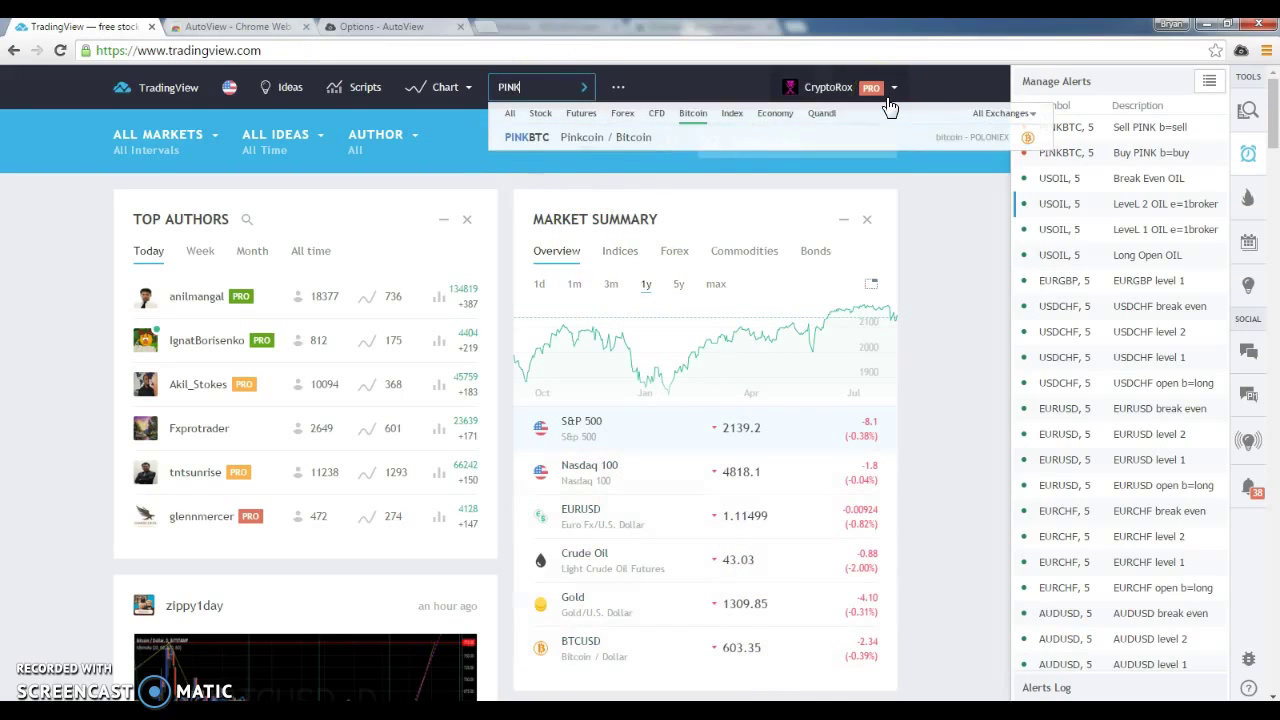
pyautogui.click(650, 137)
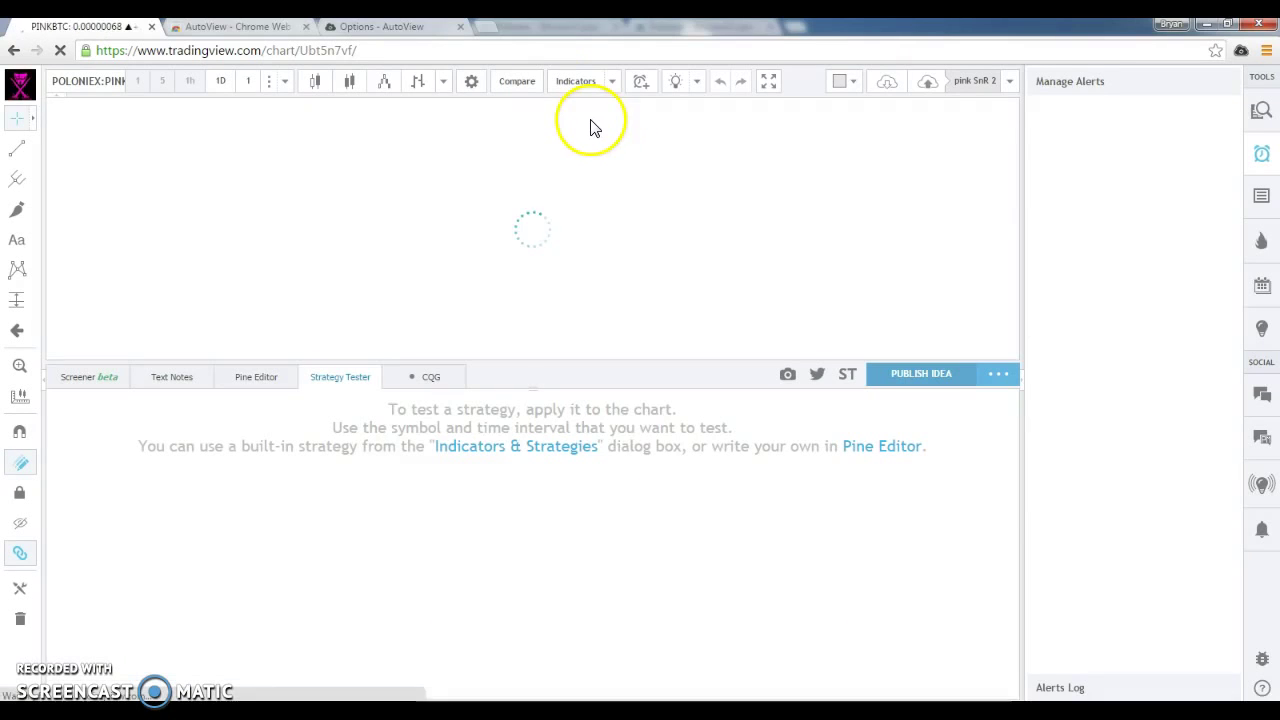
# Start a new chart layout, open the Pine Editor, and set PINKBTC to 1-minute bars.
pyautogui.click(1009, 82)
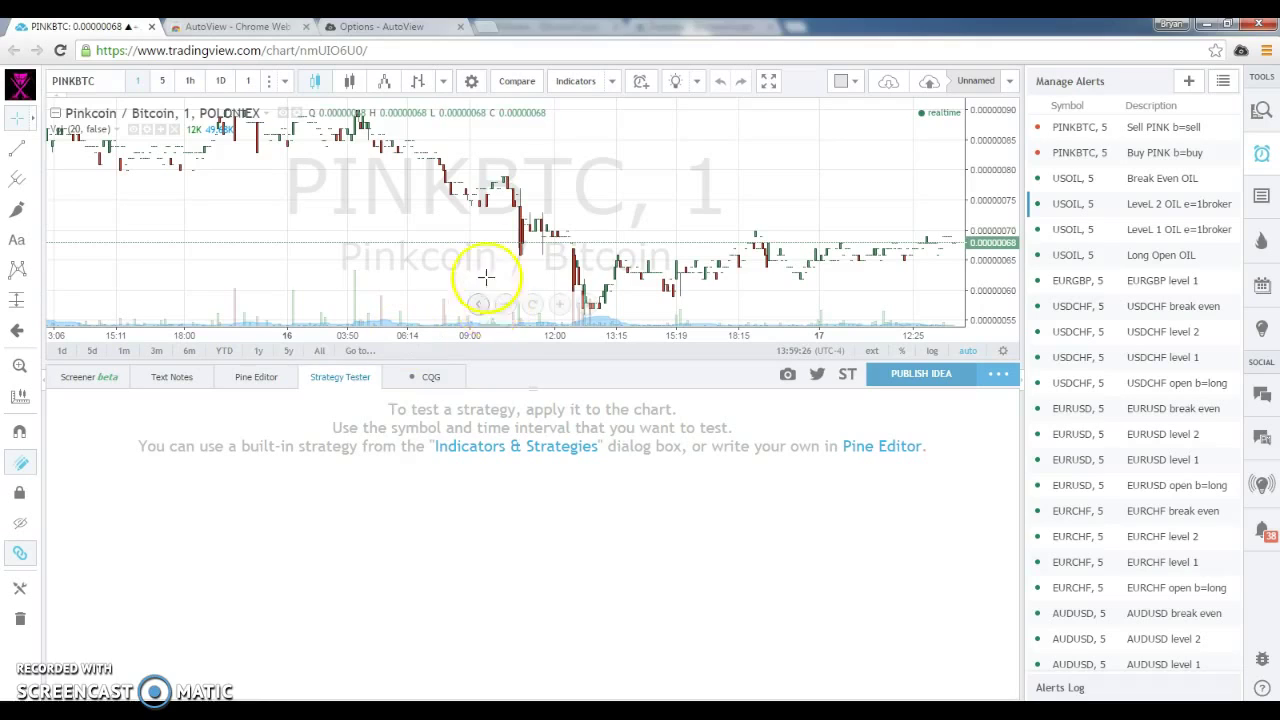
pyautogui.click(247, 384)
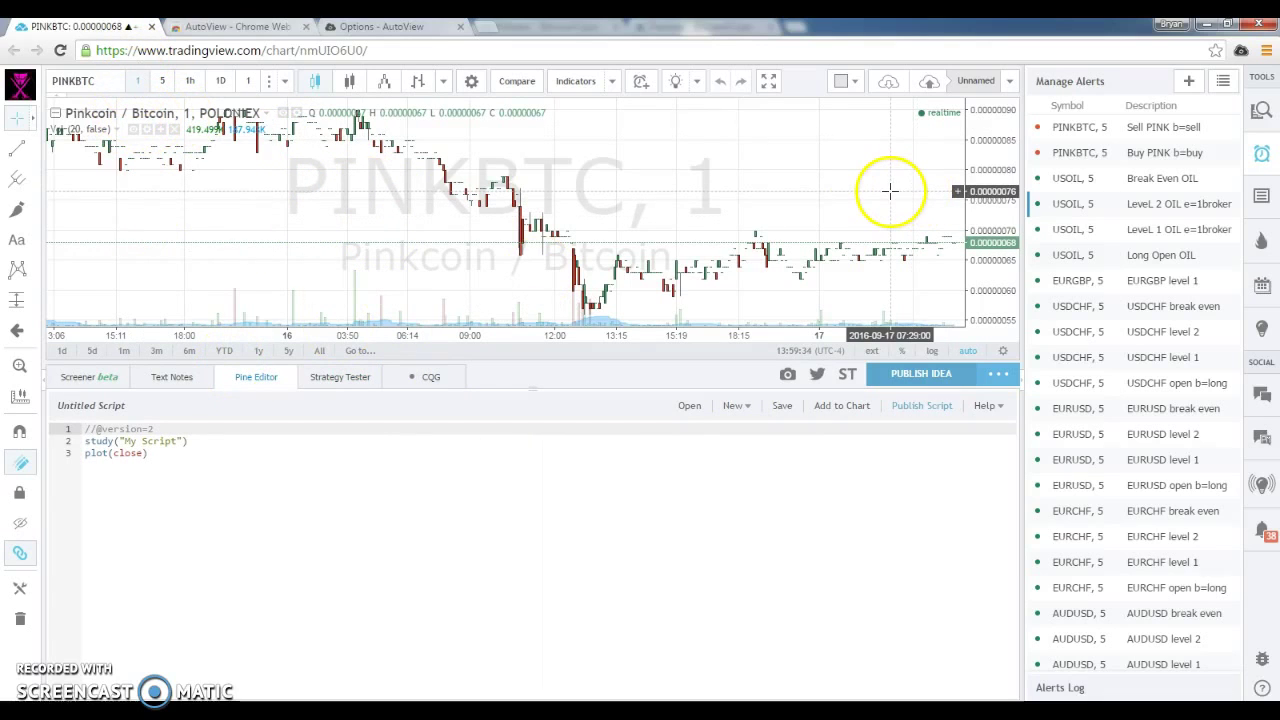
pyautogui.click(162, 81)
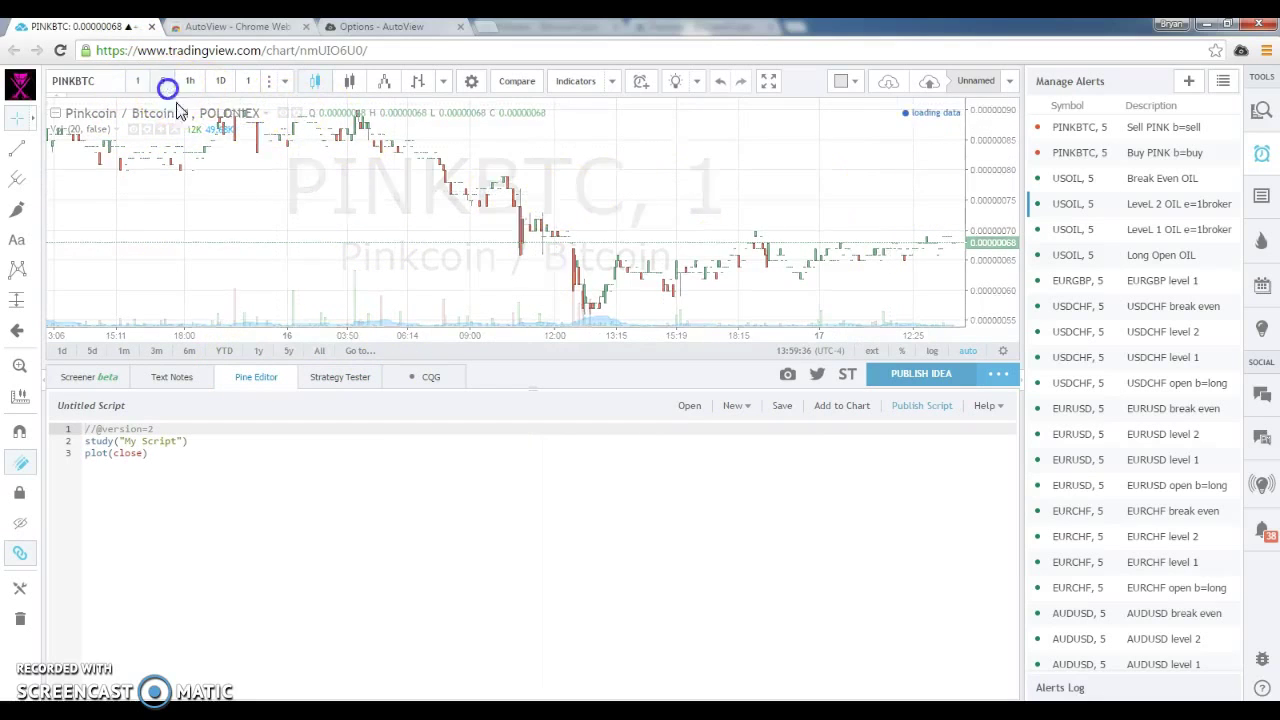
pyautogui.click(132, 84)
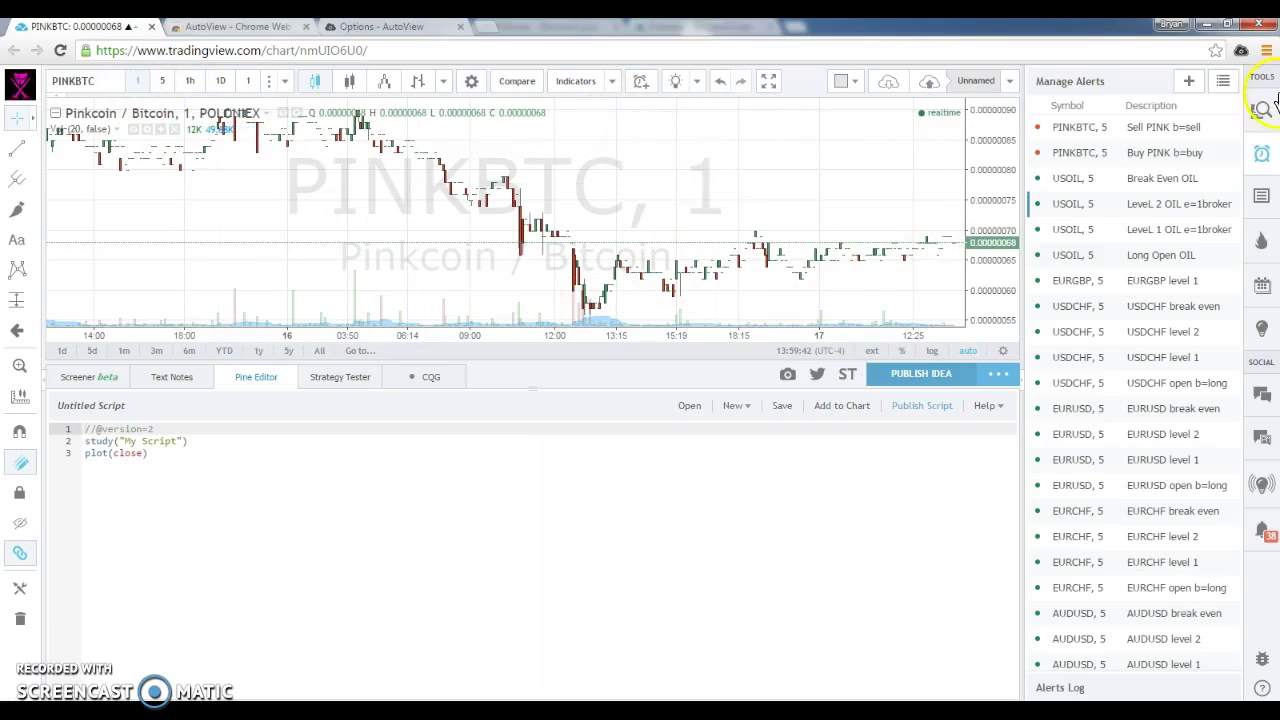
# Hide the alerts list so the chart spans the full width.
pyautogui.click(1258, 148)
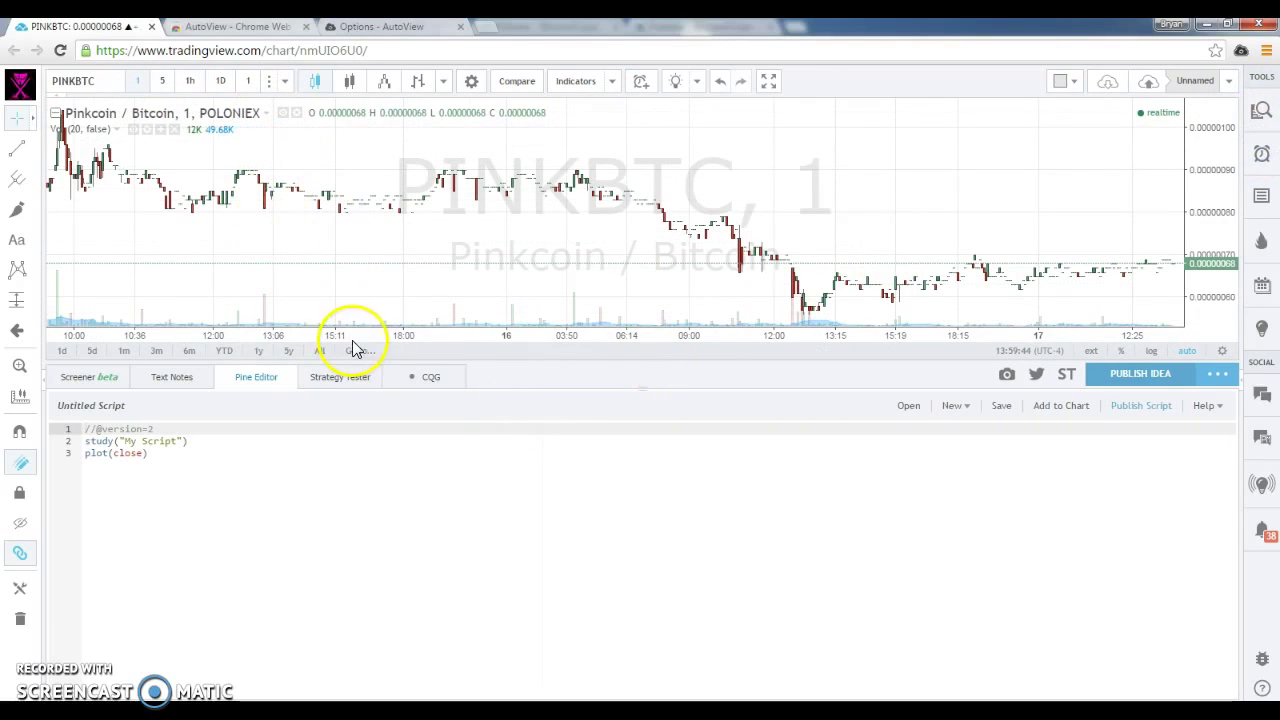
pyautogui.click(1262, 155)
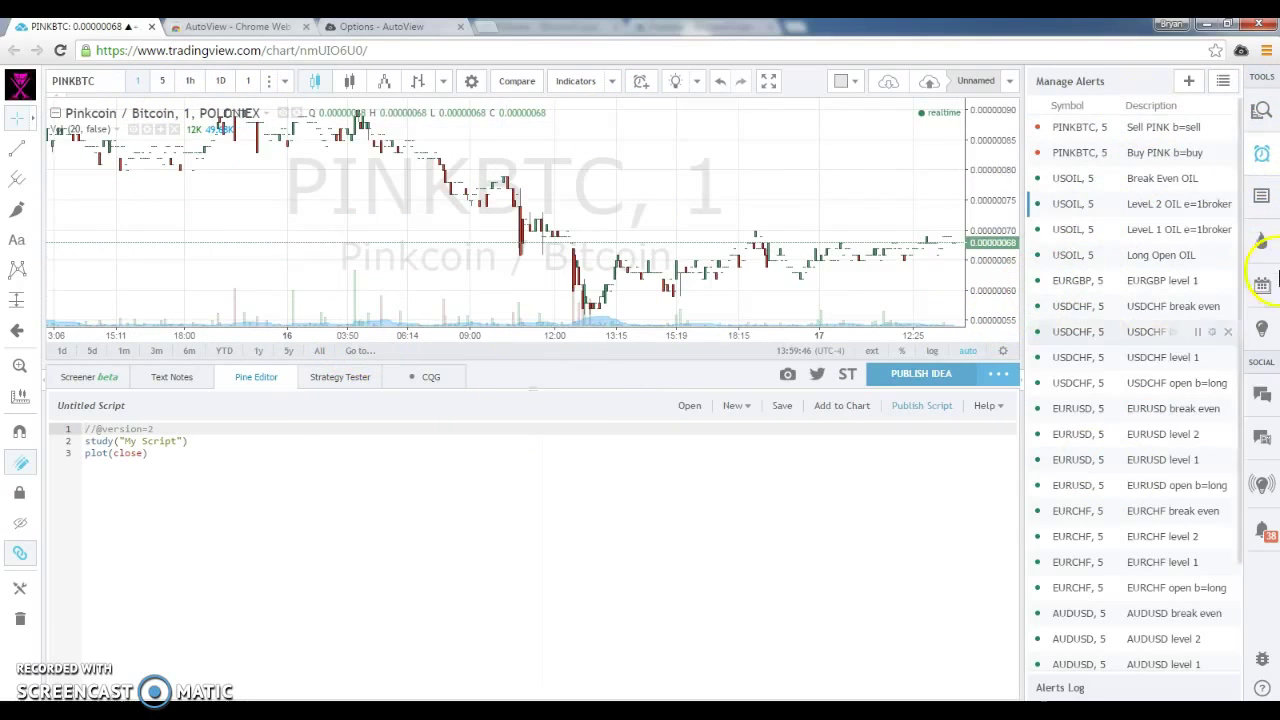
pyautogui.click(1262, 155)
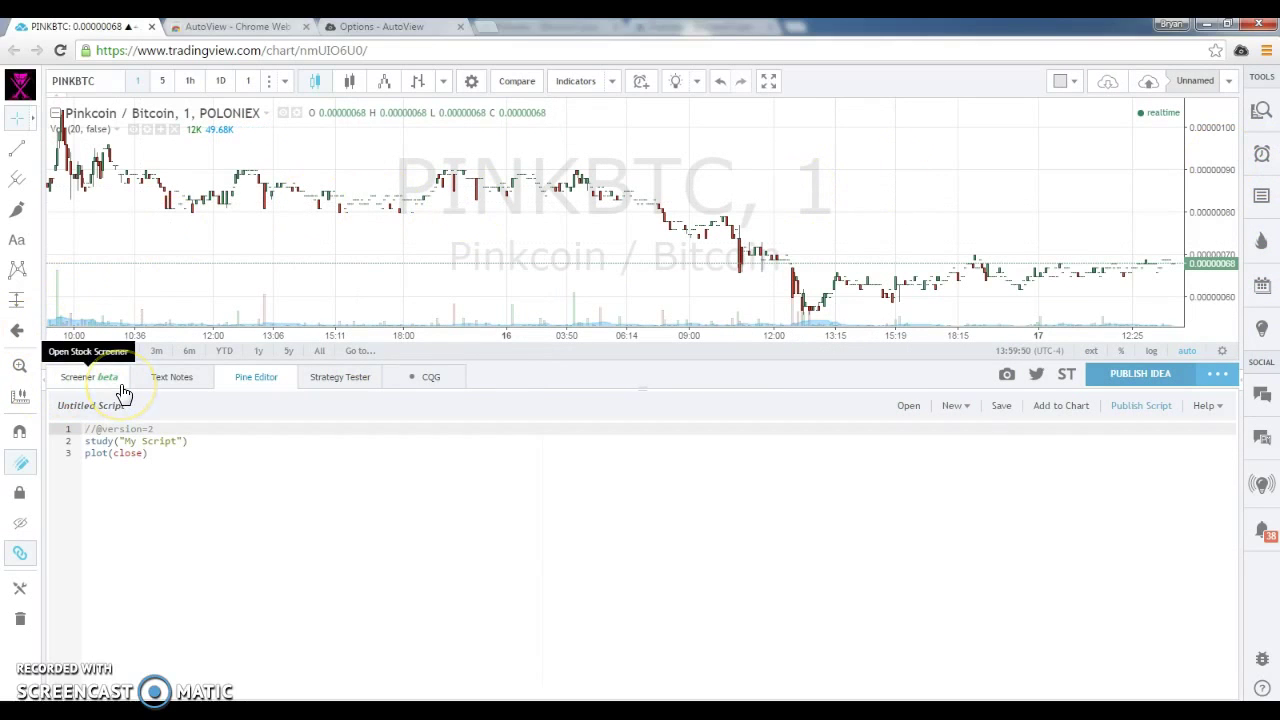
pyautogui.click(162, 387)
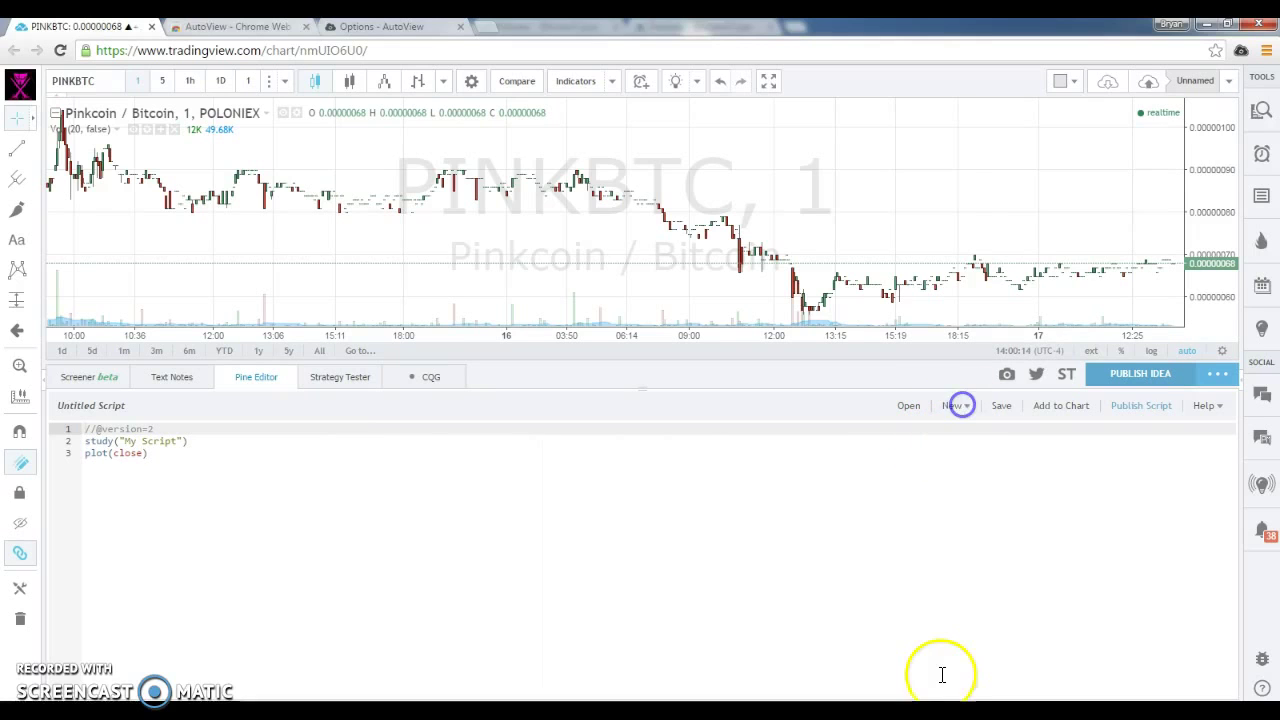
# Scroll through the Pine Editor's new-script templates to find RSI Strategy.
pyautogui.click(955, 407)
pyautogui.scroll(-15, 1043, 252)
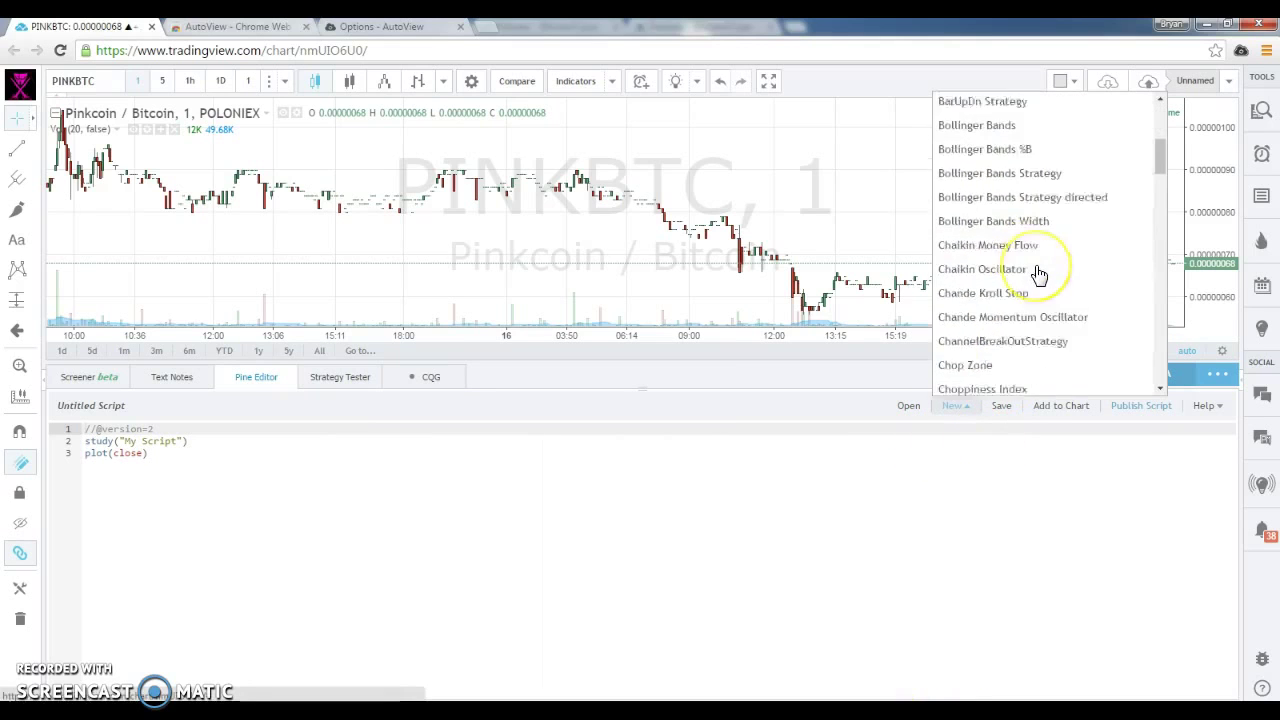
pyautogui.scroll(-6, 1040, 274)
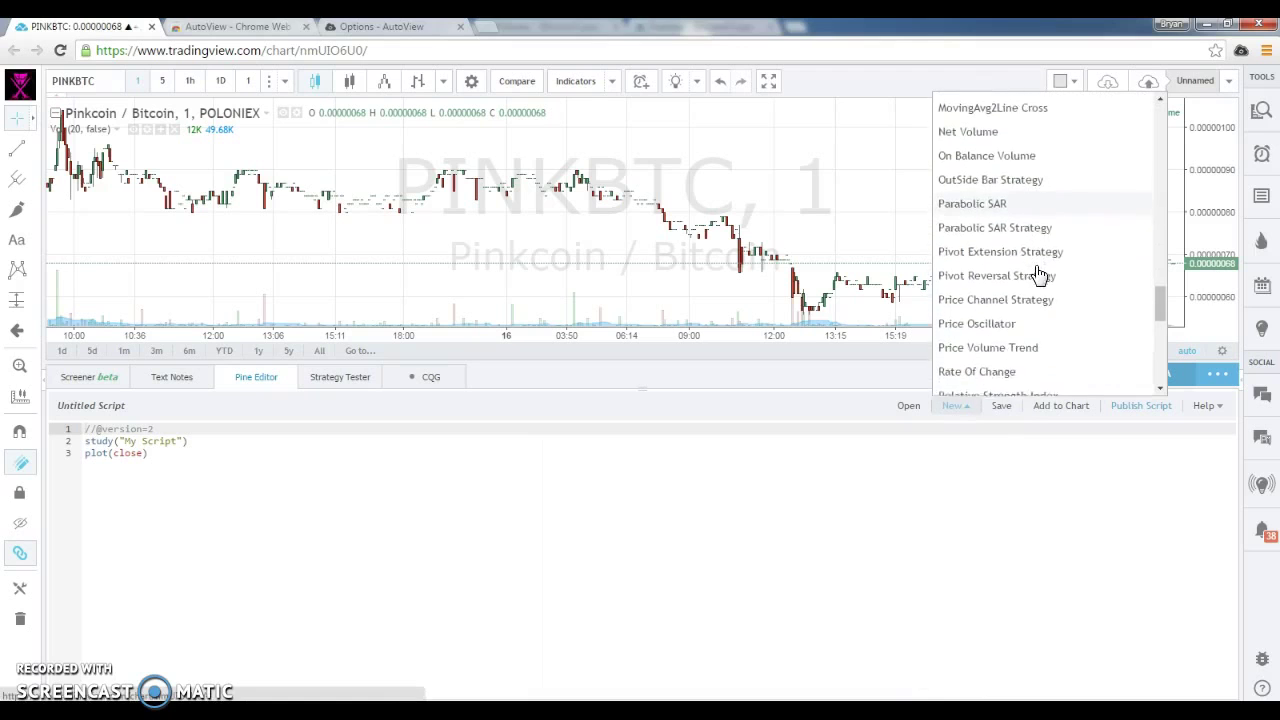
pyautogui.scroll(-5, 1040, 274)
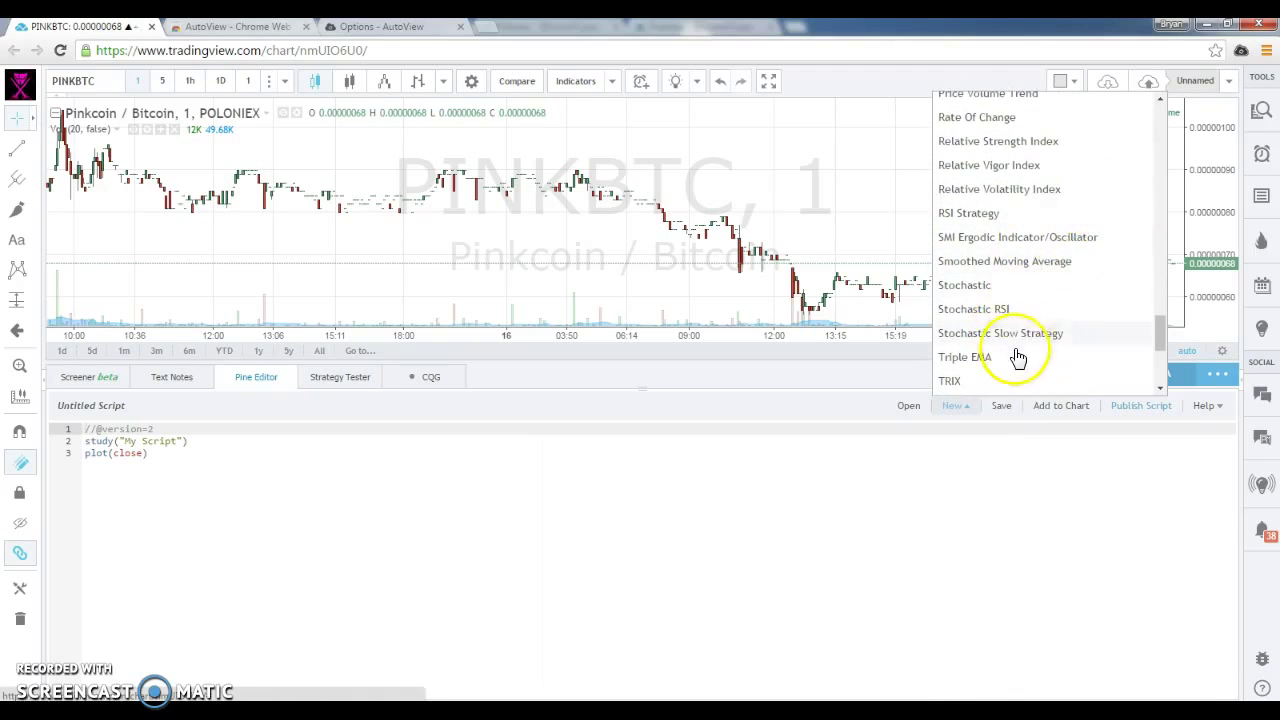
pyautogui.scroll(-1, 1011, 366)
pyautogui.scroll(8, 1014, 363)
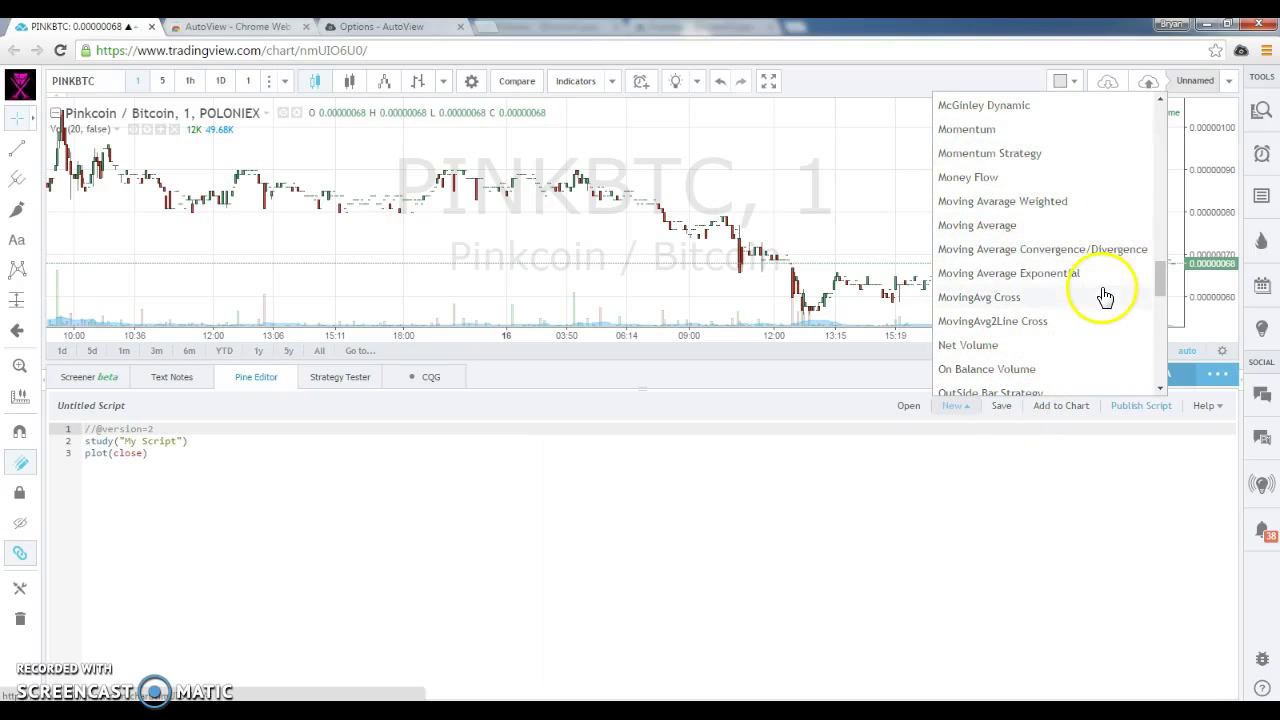
pyautogui.scroll(-5, 1105, 298)
pyautogui.scroll(-5, 1105, 298)
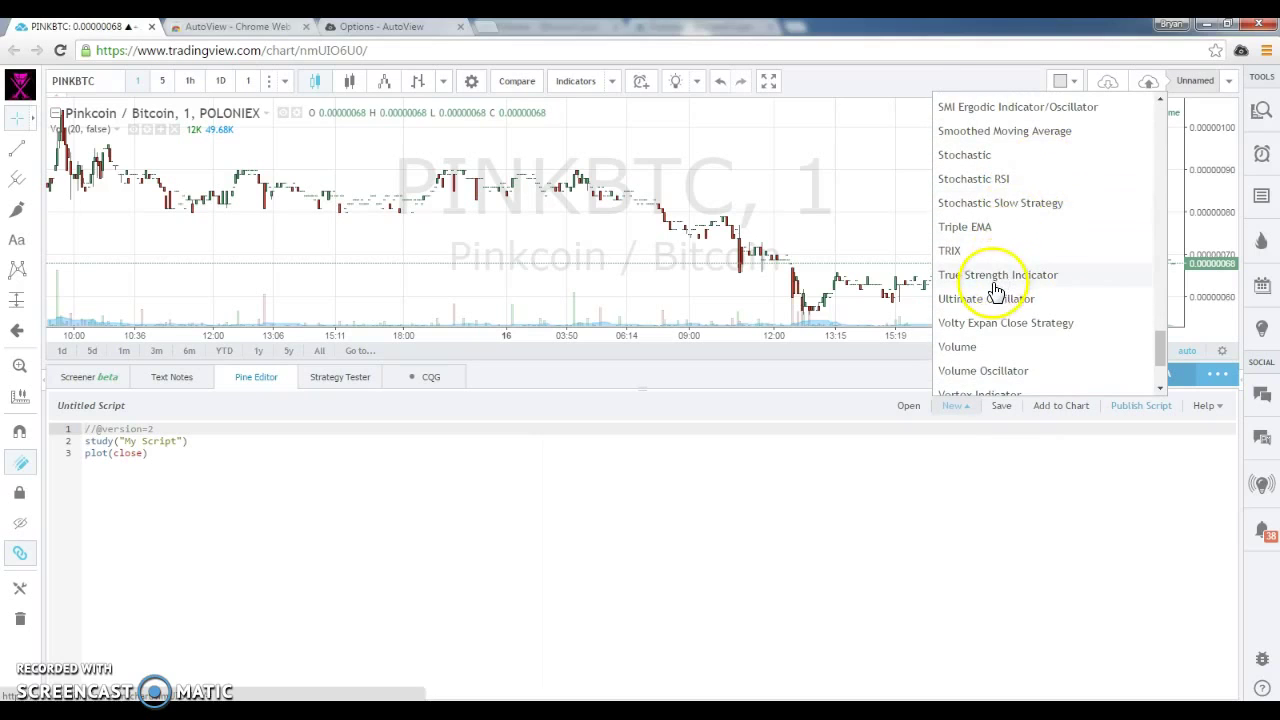
pyautogui.scroll(3, 995, 290)
# Load the RSI Strategy template, add default_qty_value=1000000 and pyramiding=100, and add it to the chart.
pyautogui.click(977, 226)
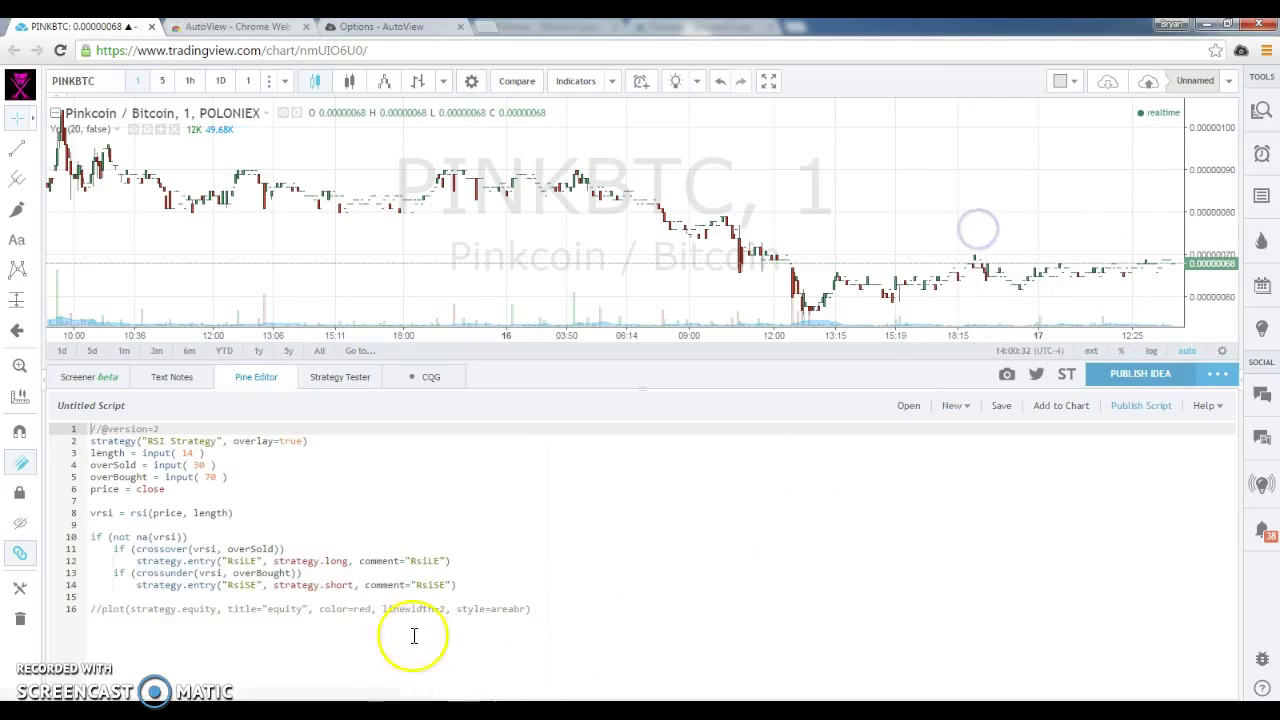
pyautogui.click(300, 441)
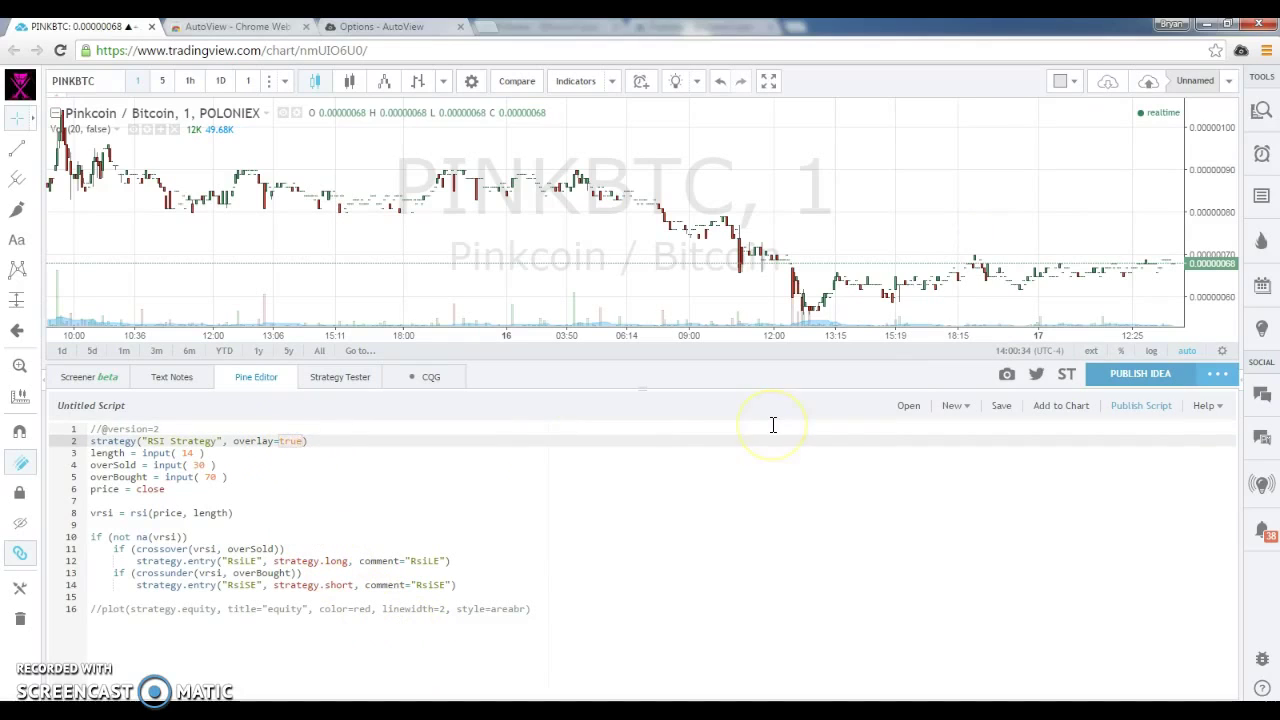
pyautogui.write(', default_qt')
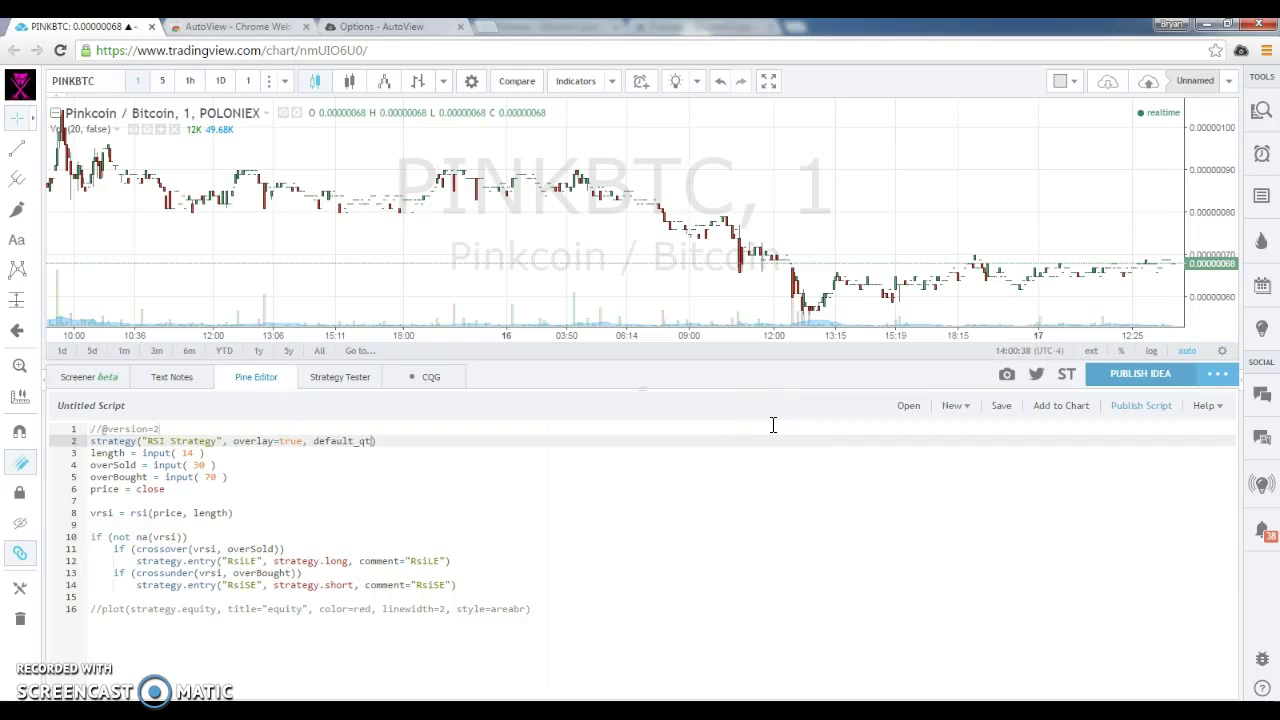
pyautogui.write('y_value=10000')
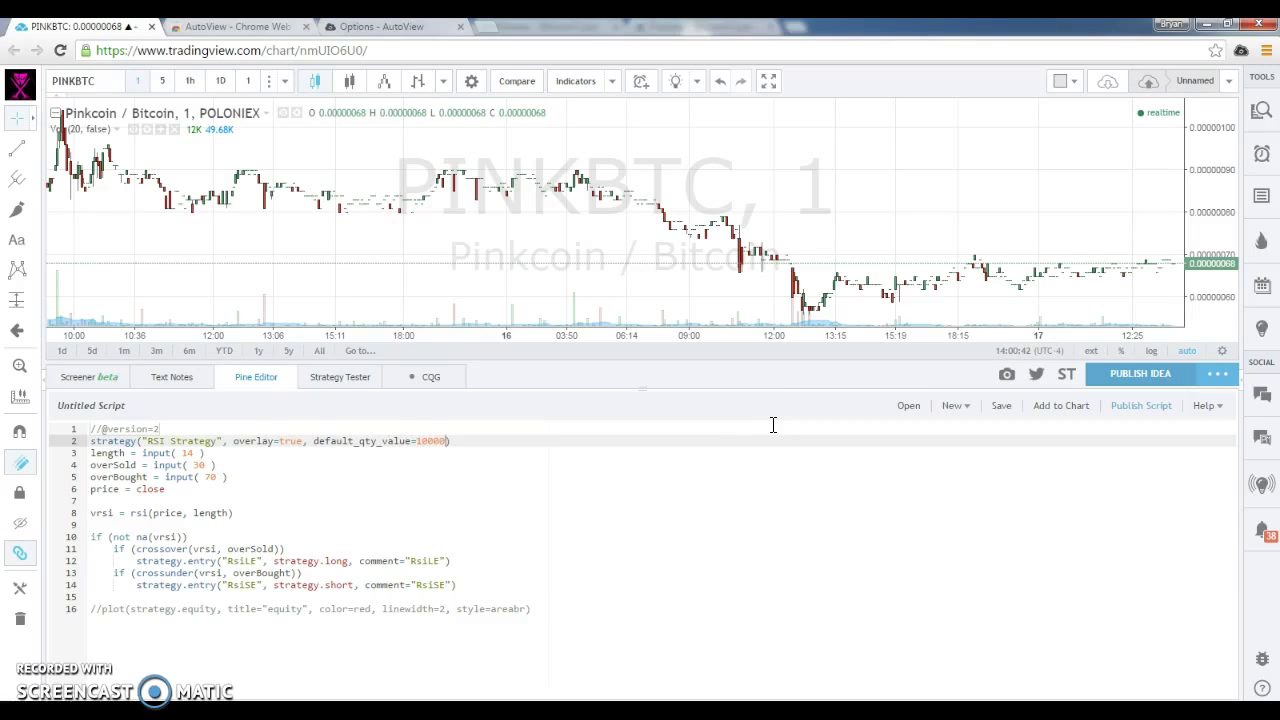
pyautogui.write('00, ')
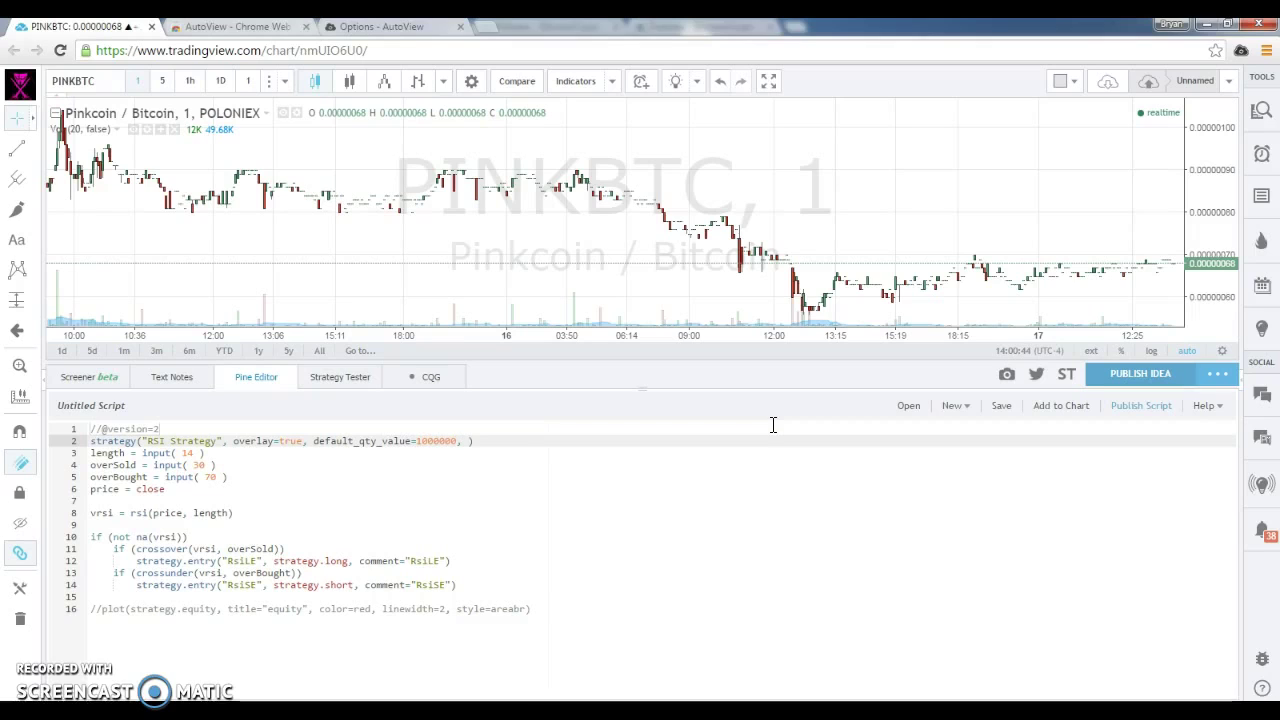
pyautogui.write('pyramiding=100')
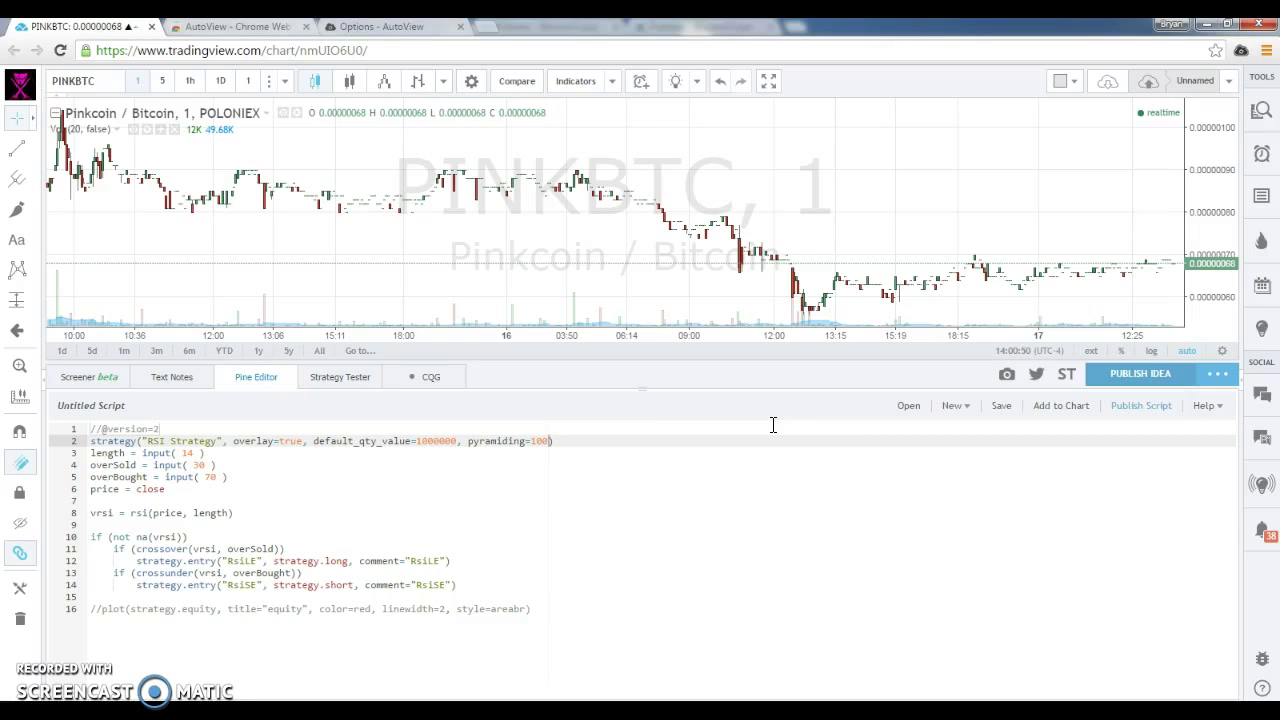
pyautogui.click(150, 452)
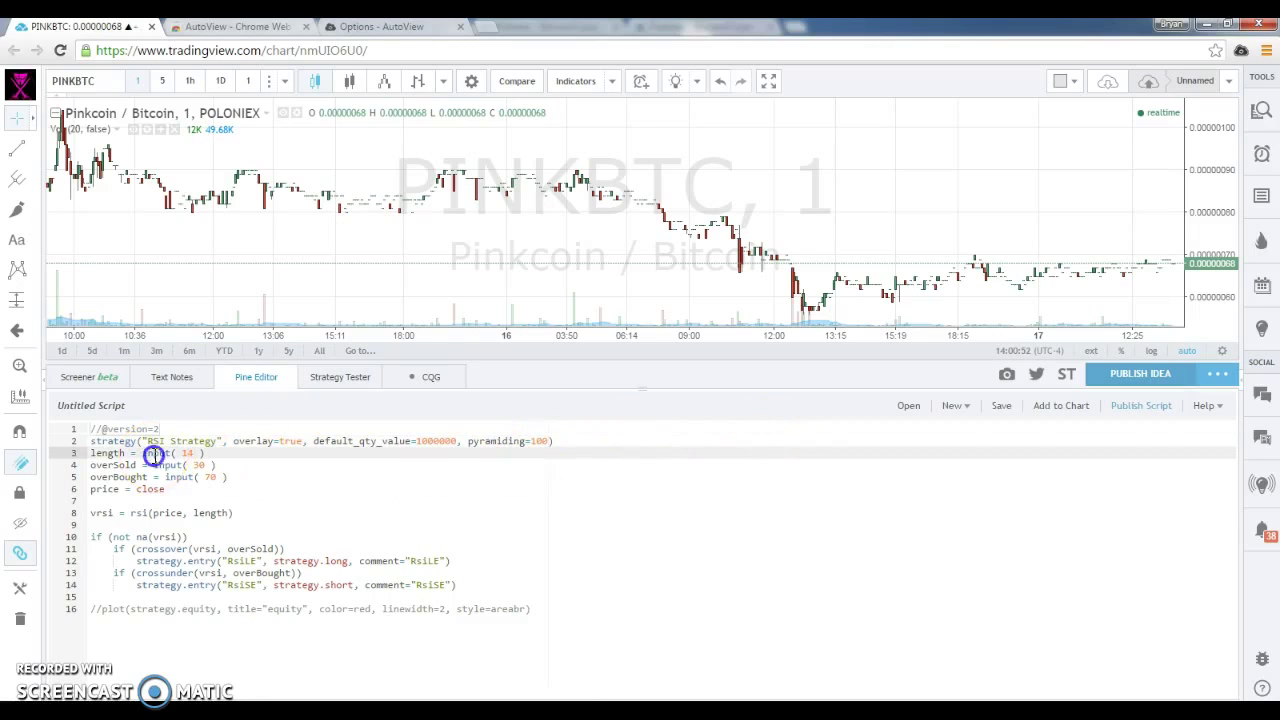
pyautogui.click(506, 587)
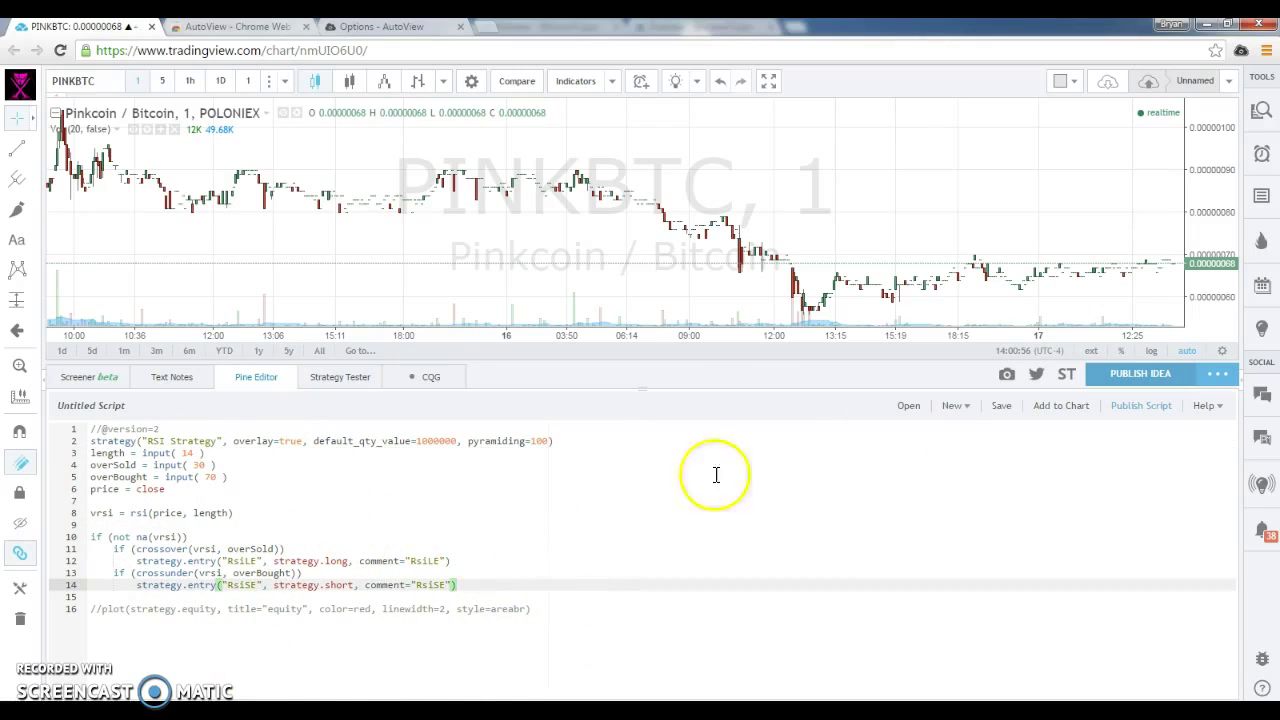
pyautogui.click(1043, 419)
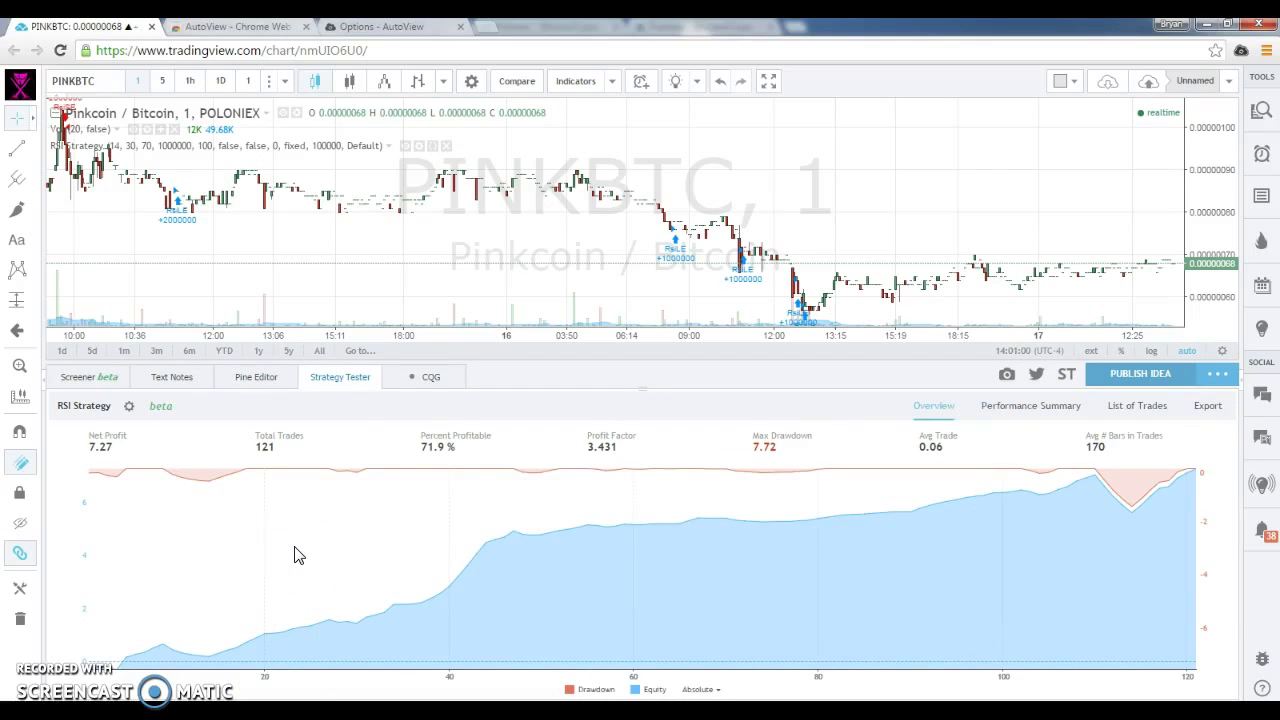
# Pan the PINKBTC chart back to early August to inspect the RSI Strategy's trade markers.
pyautogui.click(459, 542)
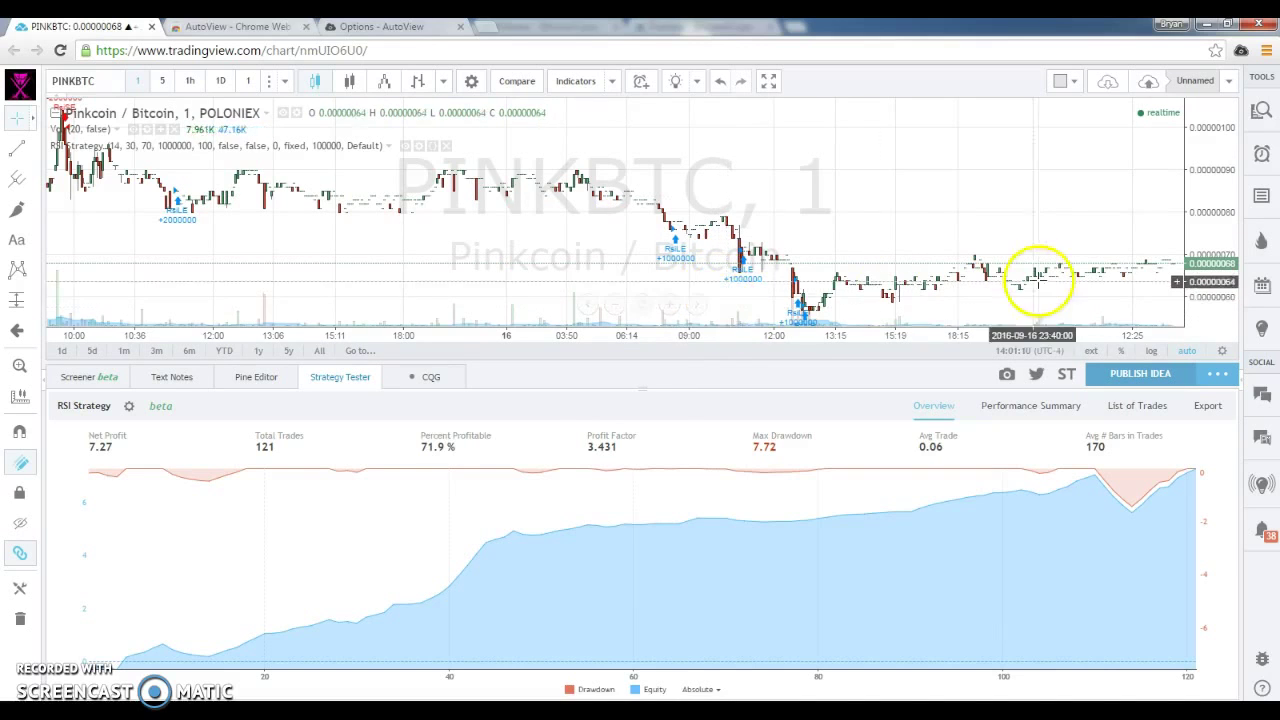
pyautogui.moveTo(1029, 271); pyautogui.dragTo(777, 286)
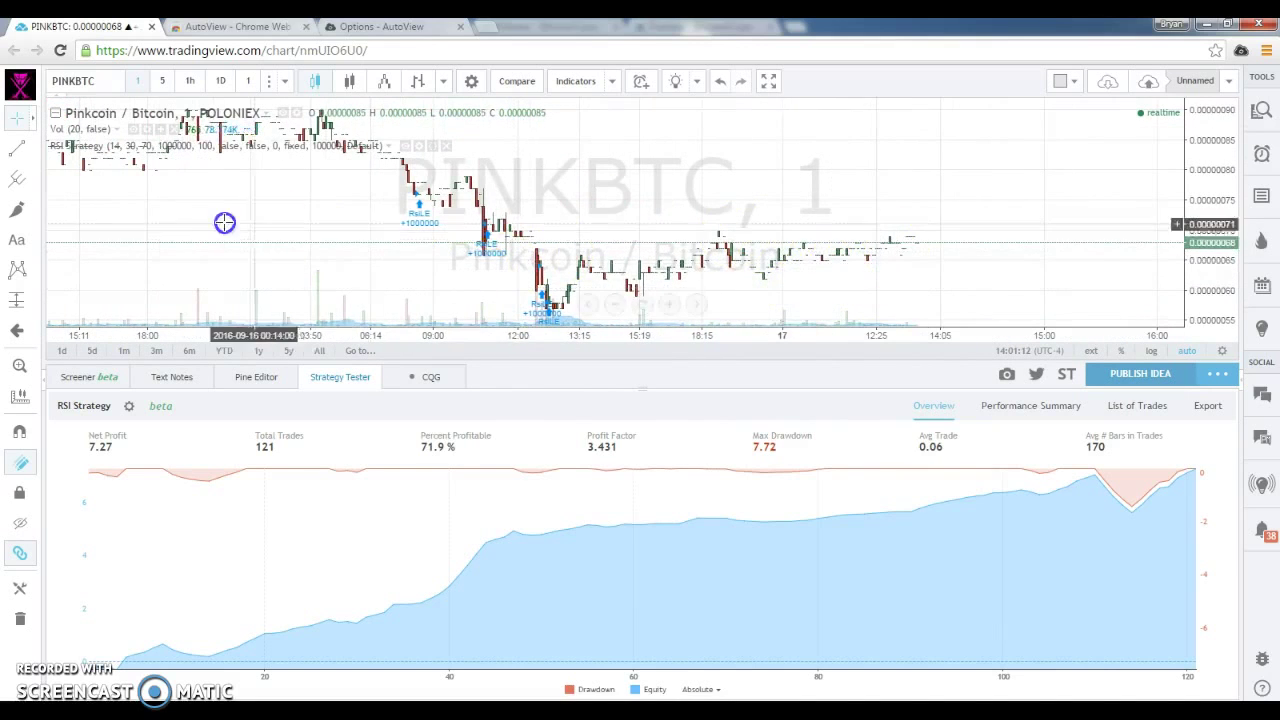
pyautogui.moveTo(223, 220); pyautogui.dragTo(490, 260)
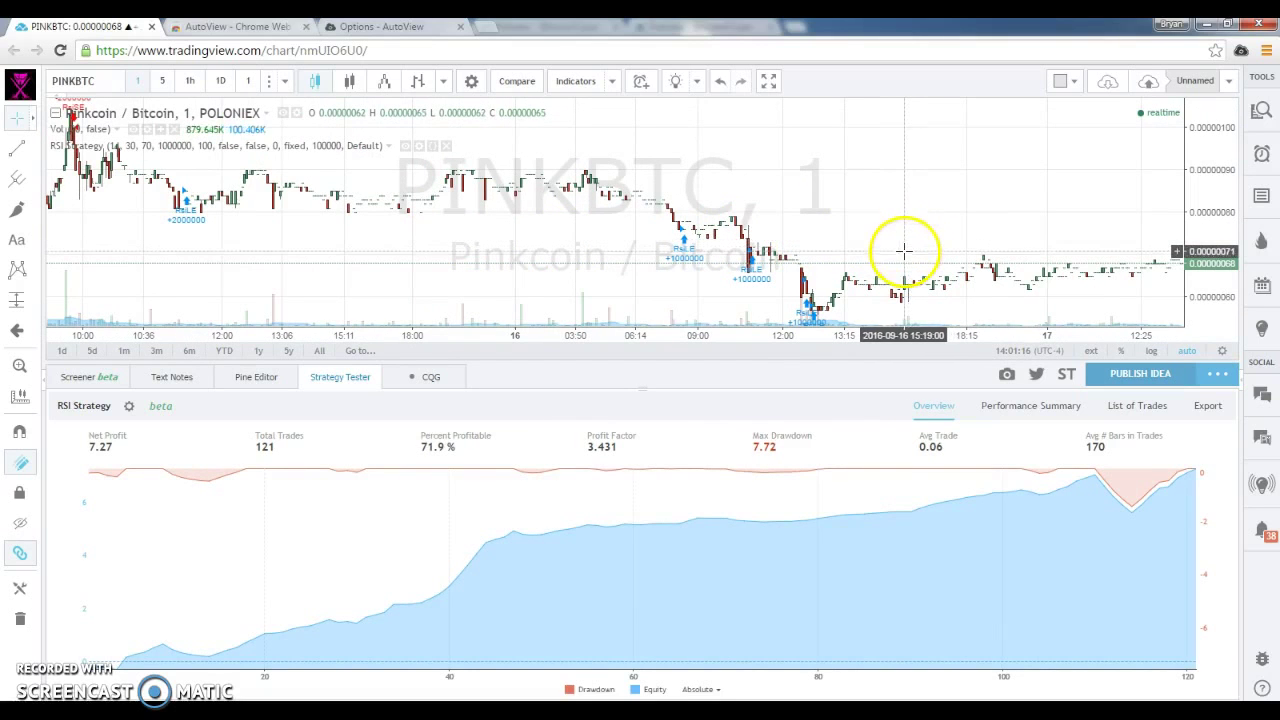
pyautogui.scroll(-2, 315, 272)
pyautogui.scroll(-1, 315, 272)
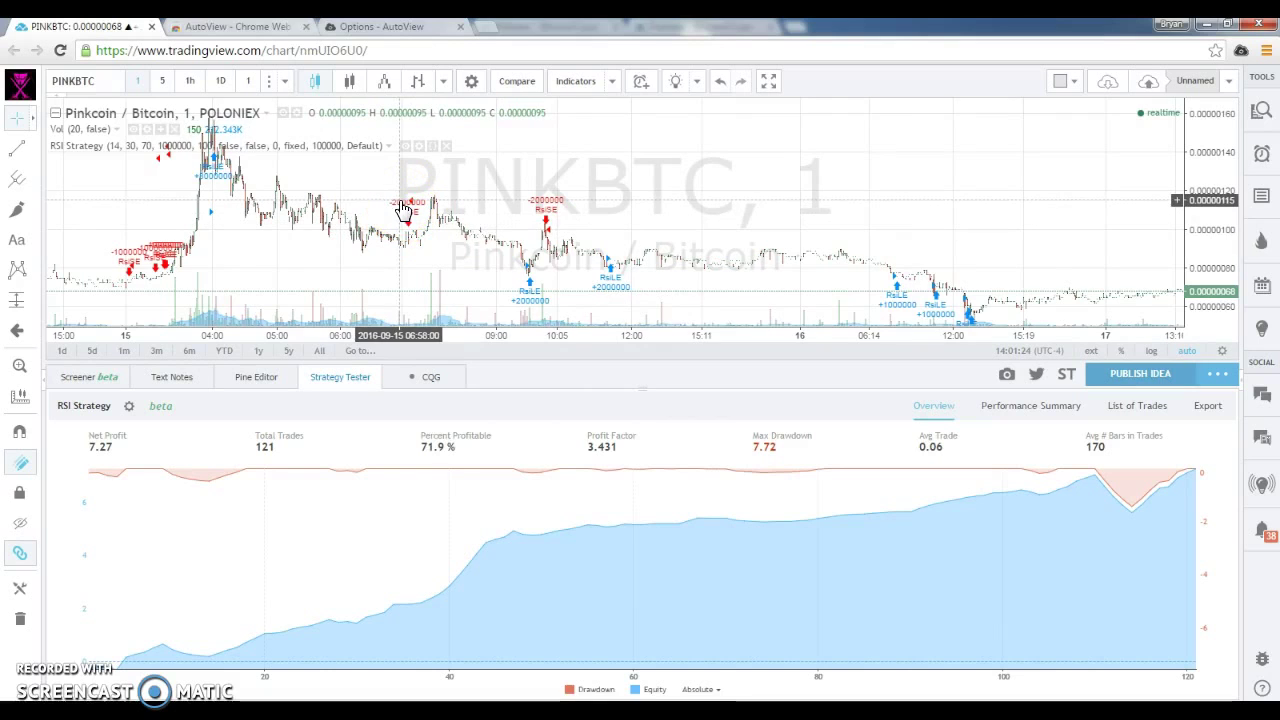
pyautogui.moveTo(337, 214); pyautogui.dragTo(423, 211)
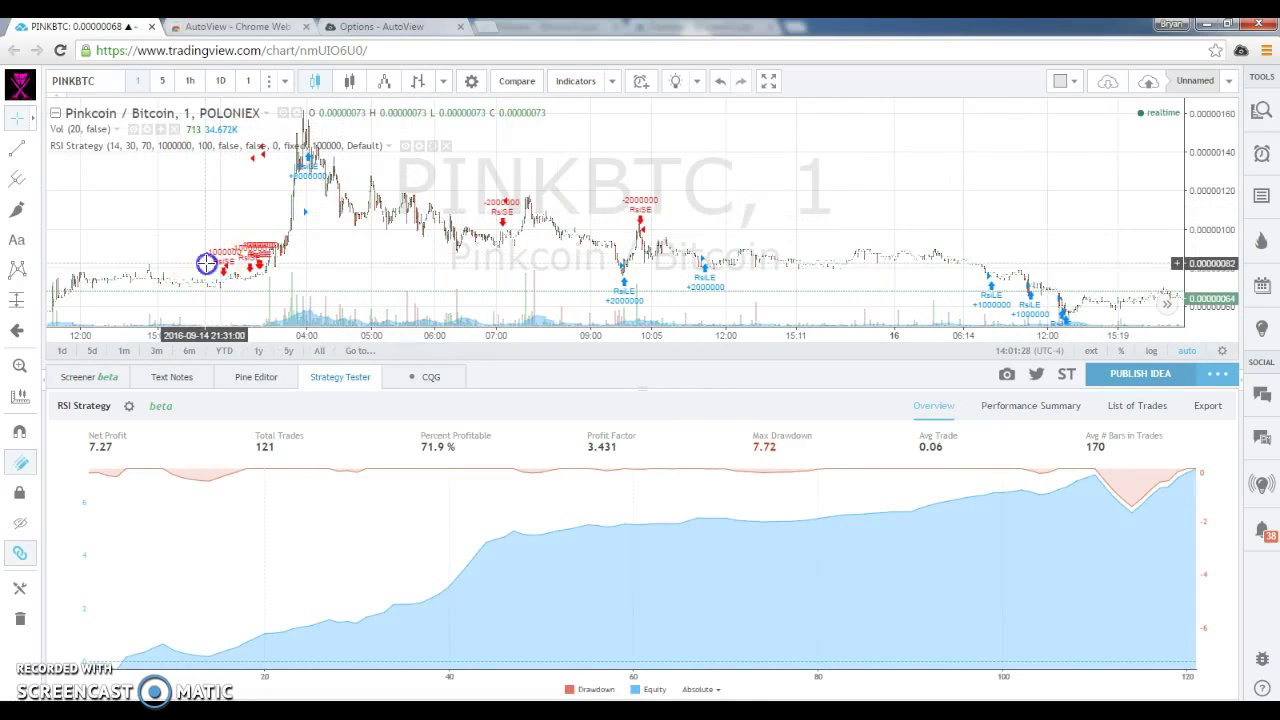
pyautogui.moveTo(206, 263); pyautogui.dragTo(737, 177)
pyautogui.moveTo(634, 200); pyautogui.dragTo(758, 205)
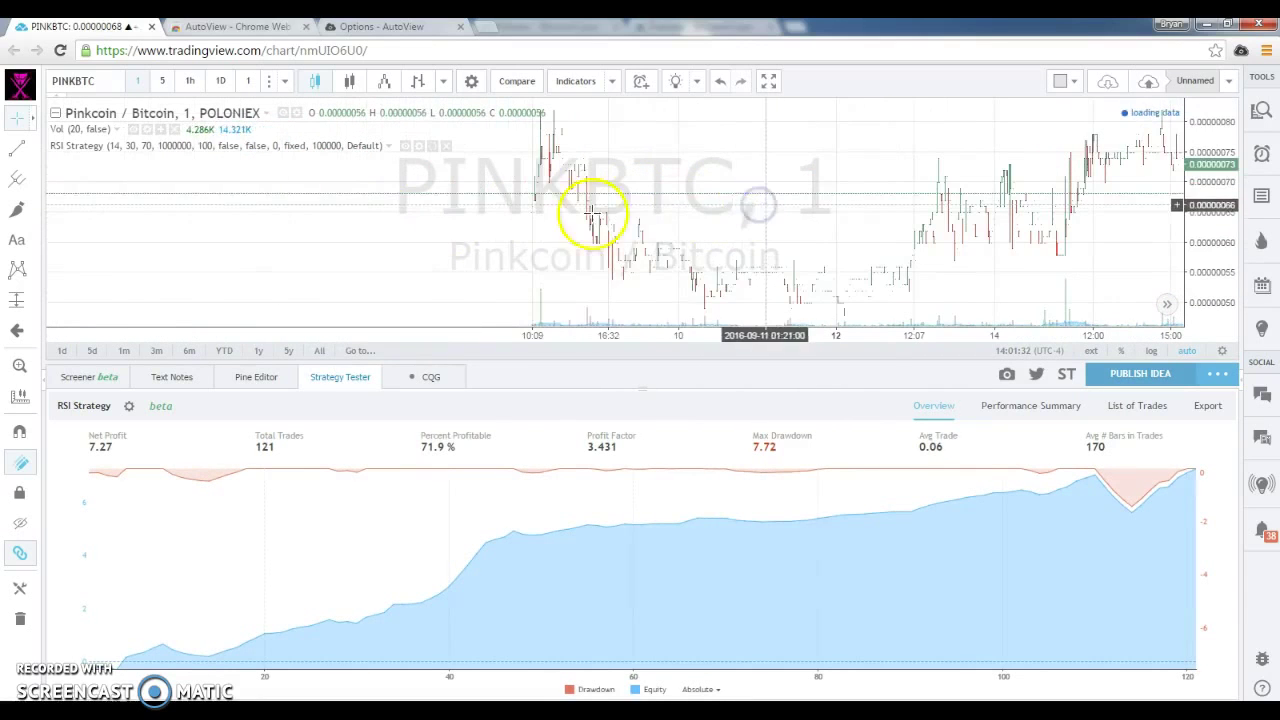
pyautogui.moveTo(380, 257); pyautogui.dragTo(698, 220)
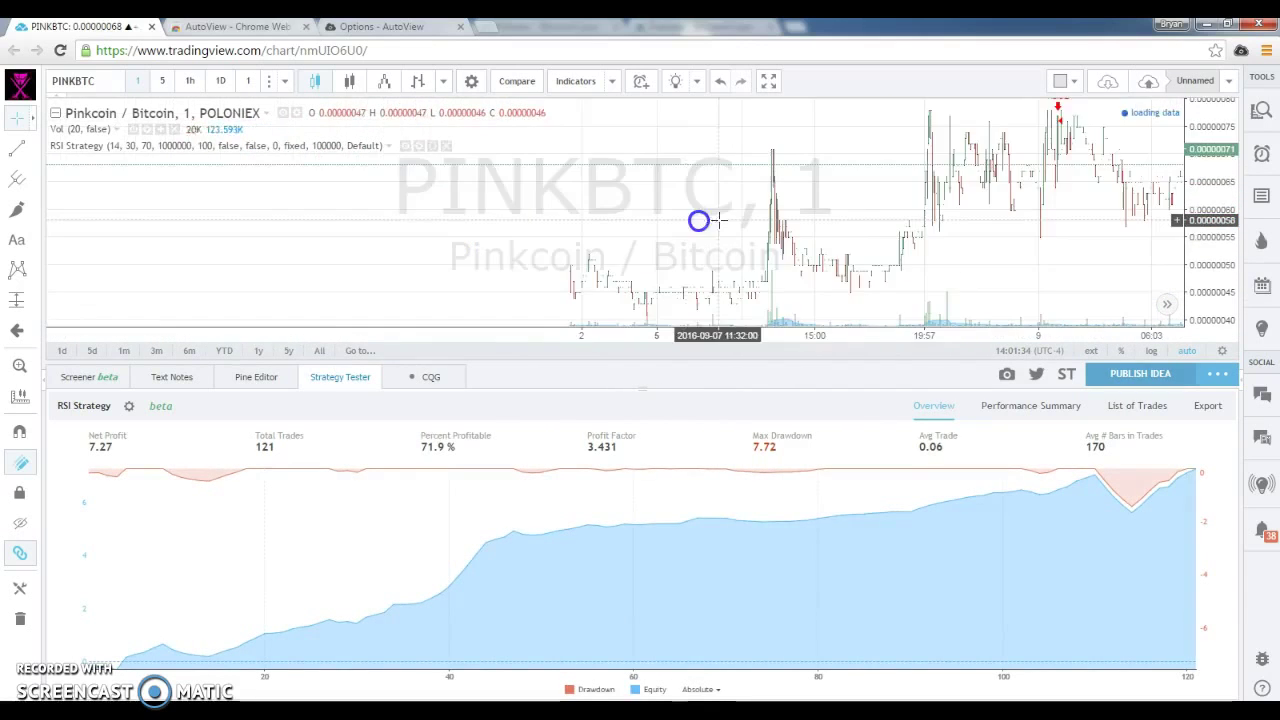
pyautogui.moveTo(366, 251); pyautogui.dragTo(523, 220)
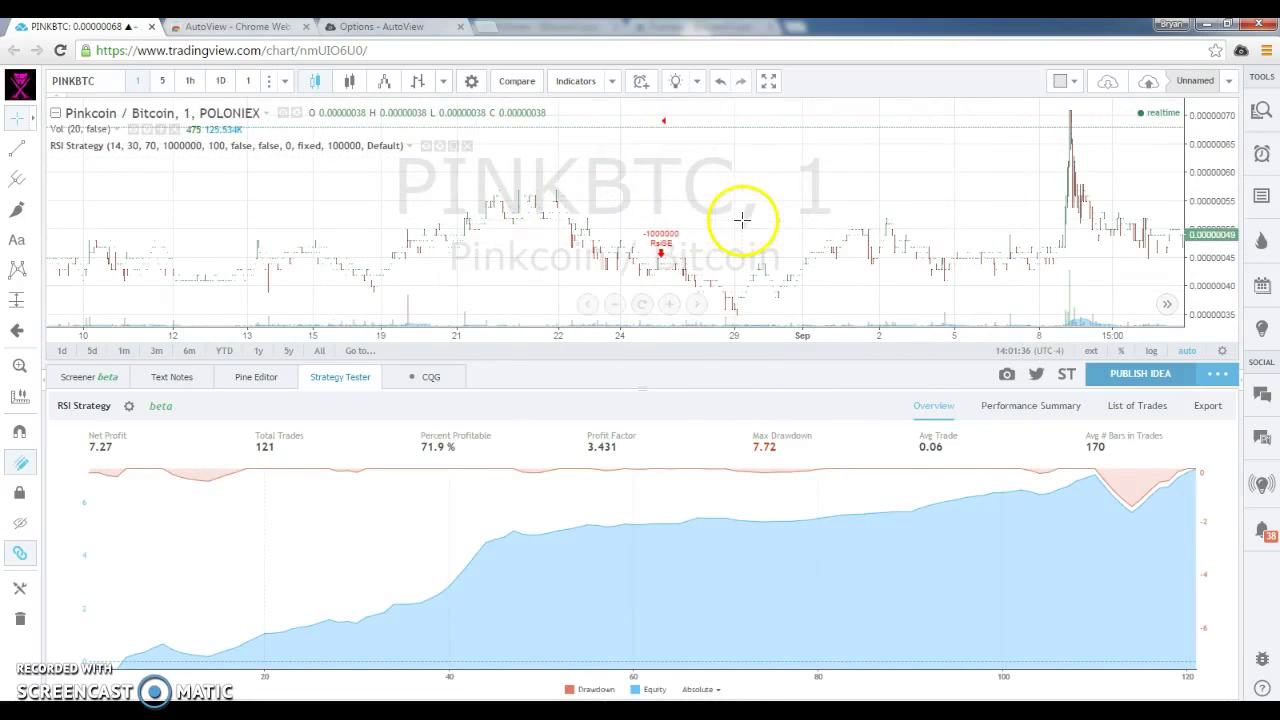
pyautogui.moveTo(214, 249); pyautogui.dragTo(620, 203)
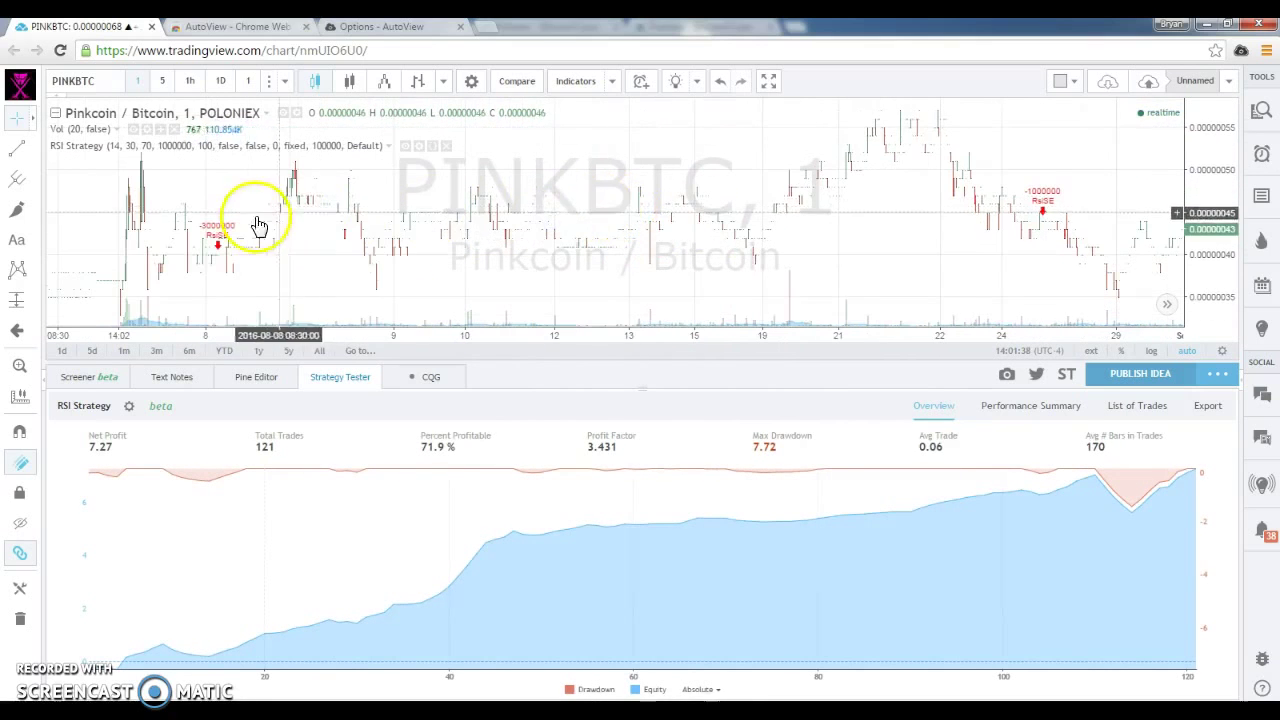
pyautogui.moveTo(258, 225); pyautogui.dragTo(634, 177)
pyautogui.moveTo(243, 220); pyautogui.dragTo(662, 195)
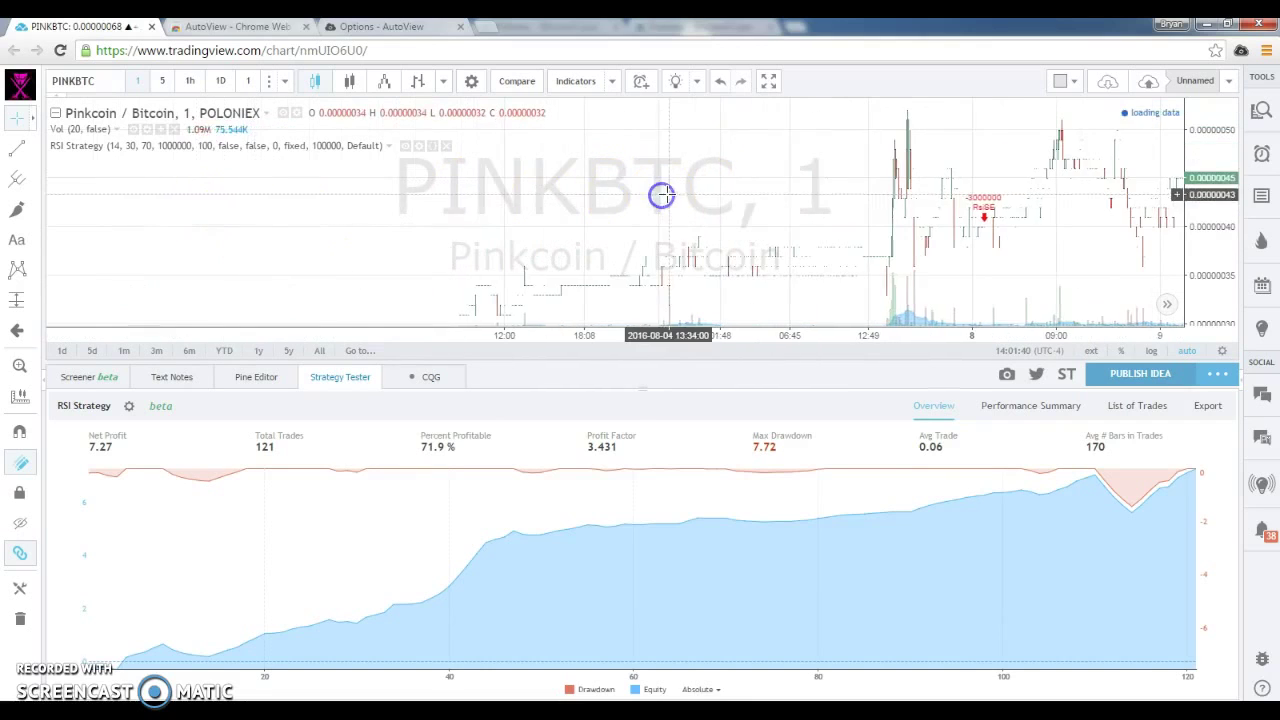
# Change the RSI Strategy's Length input to 7, checking its Properties before closing settings.
pyautogui.click(129, 408)
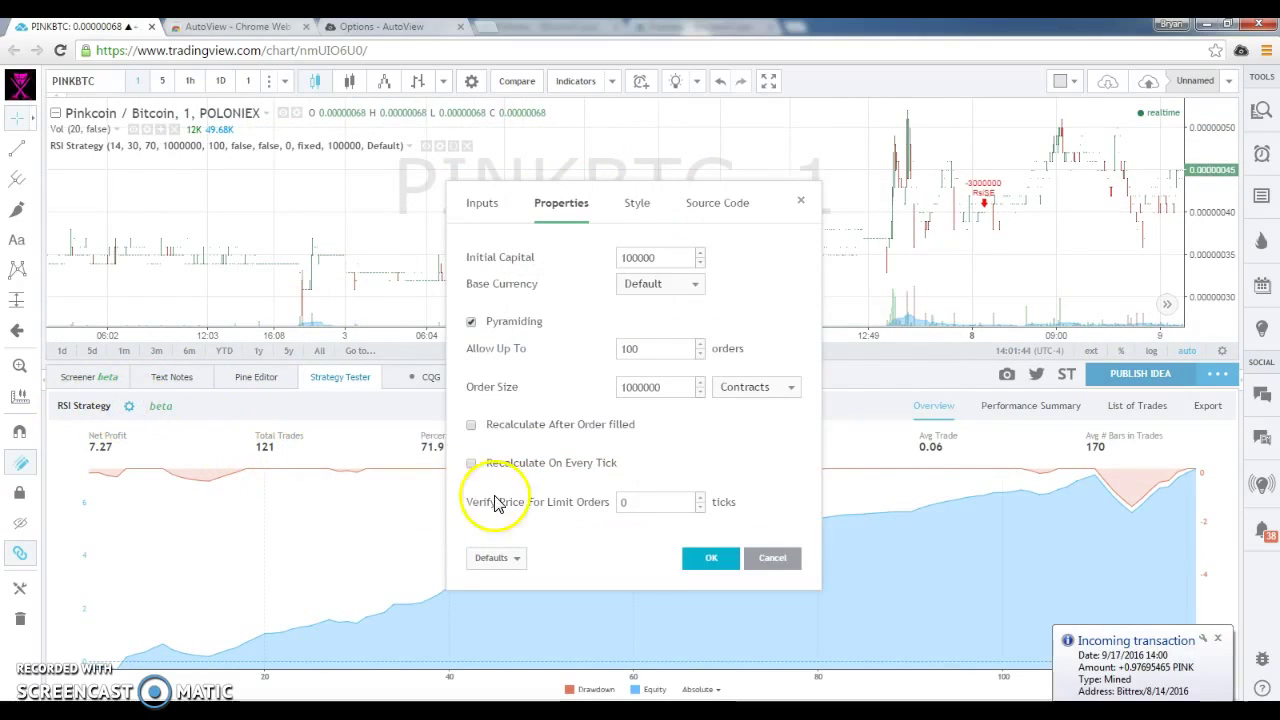
pyautogui.click(488, 207)
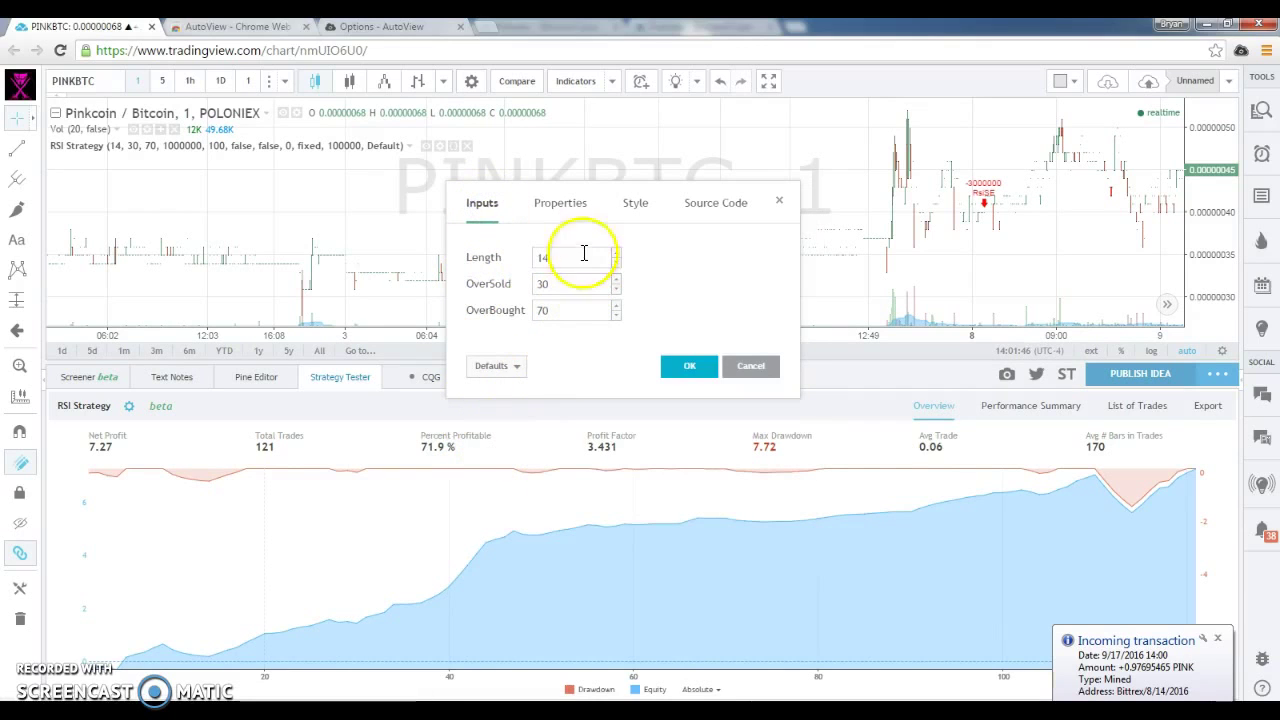
pyautogui.press('BackSpace')
pyautogui.press('BackSpace')
pyautogui.write('8')
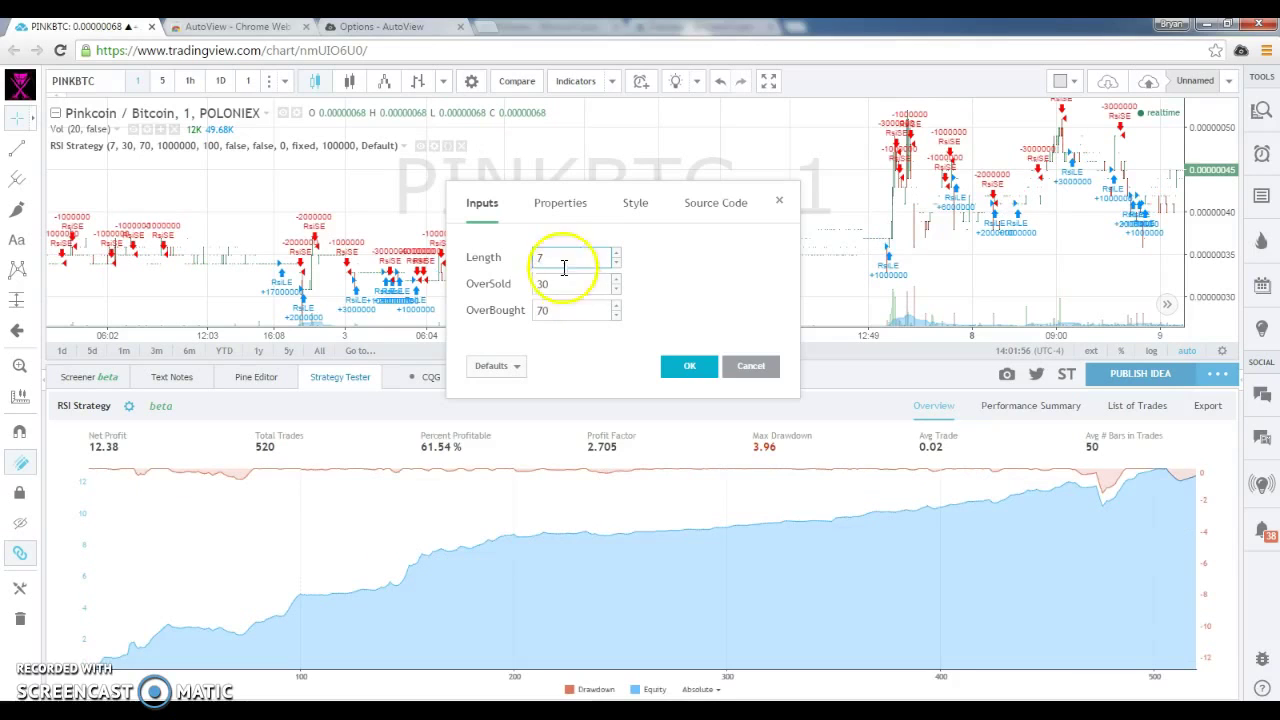
pyautogui.click(575, 203)
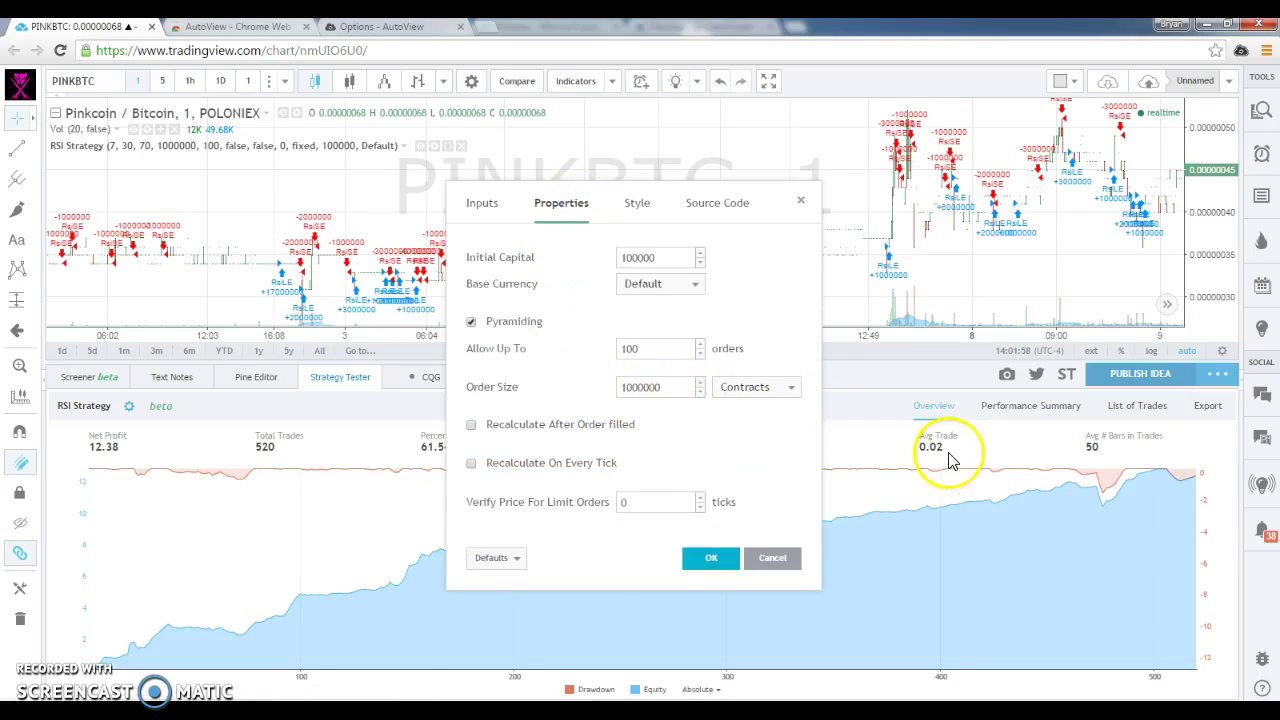
pyautogui.press('Return')
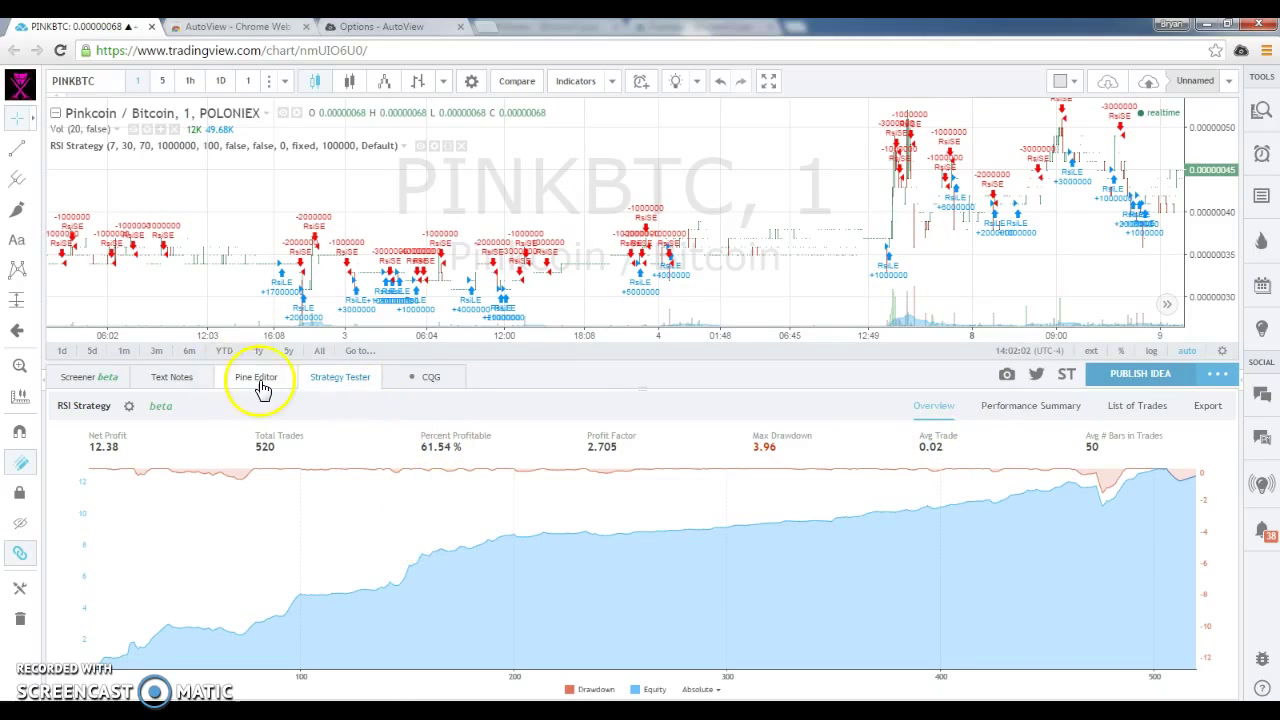
# Pan the PINKBTC chart forward through September, past the Sep 15 spike, to the latest bars.
pyautogui.moveTo(651, 251); pyautogui.dragTo(360, 229)
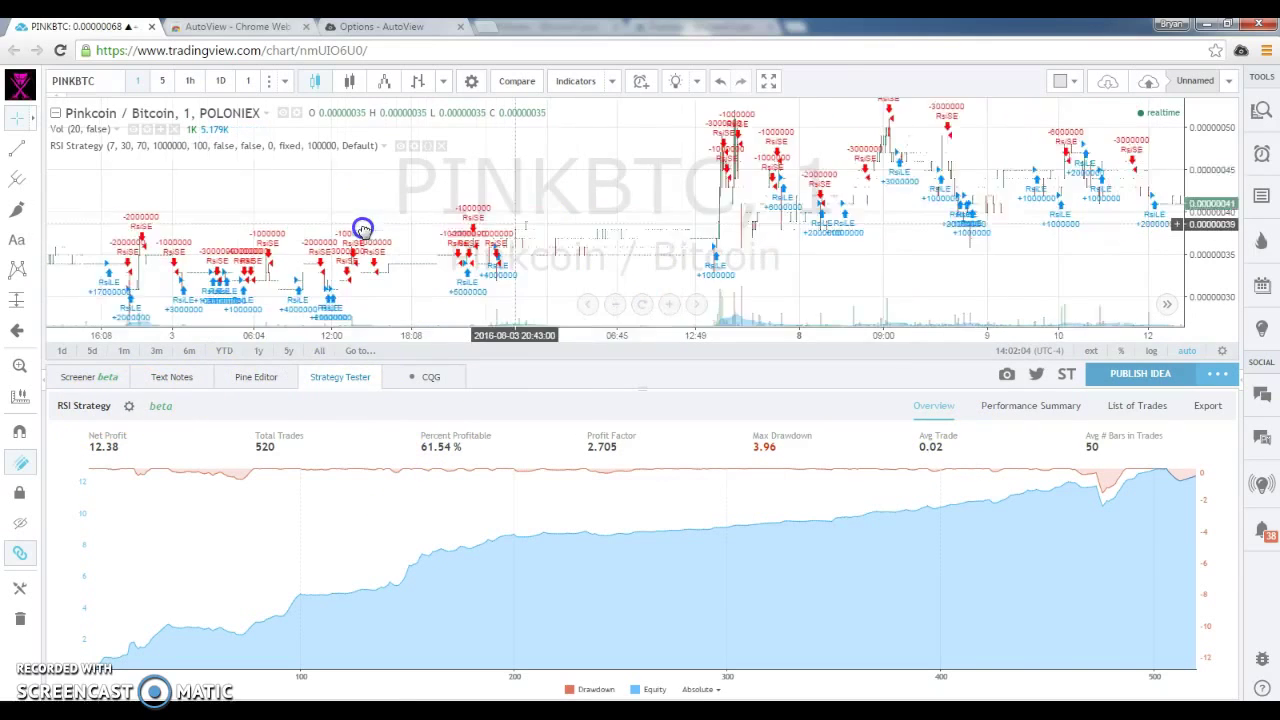
pyautogui.moveTo(707, 228); pyautogui.dragTo(391, 237)
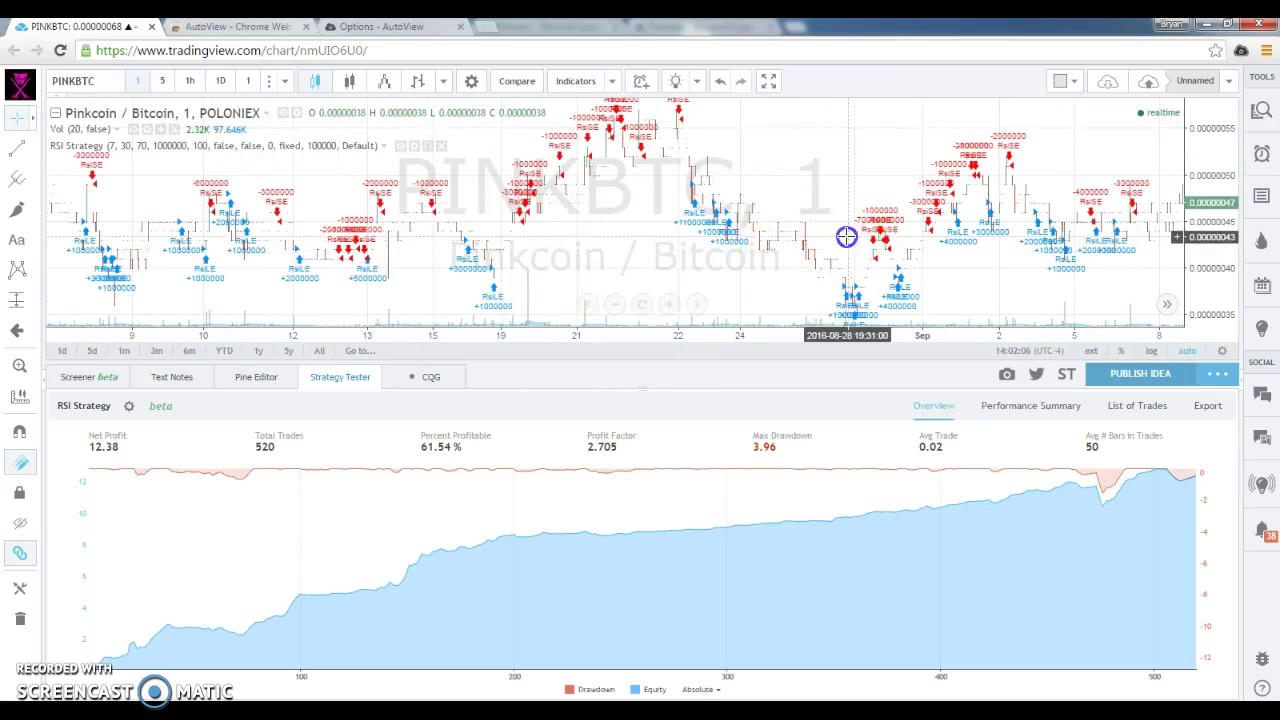
pyautogui.moveTo(846, 234); pyautogui.dragTo(673, 253)
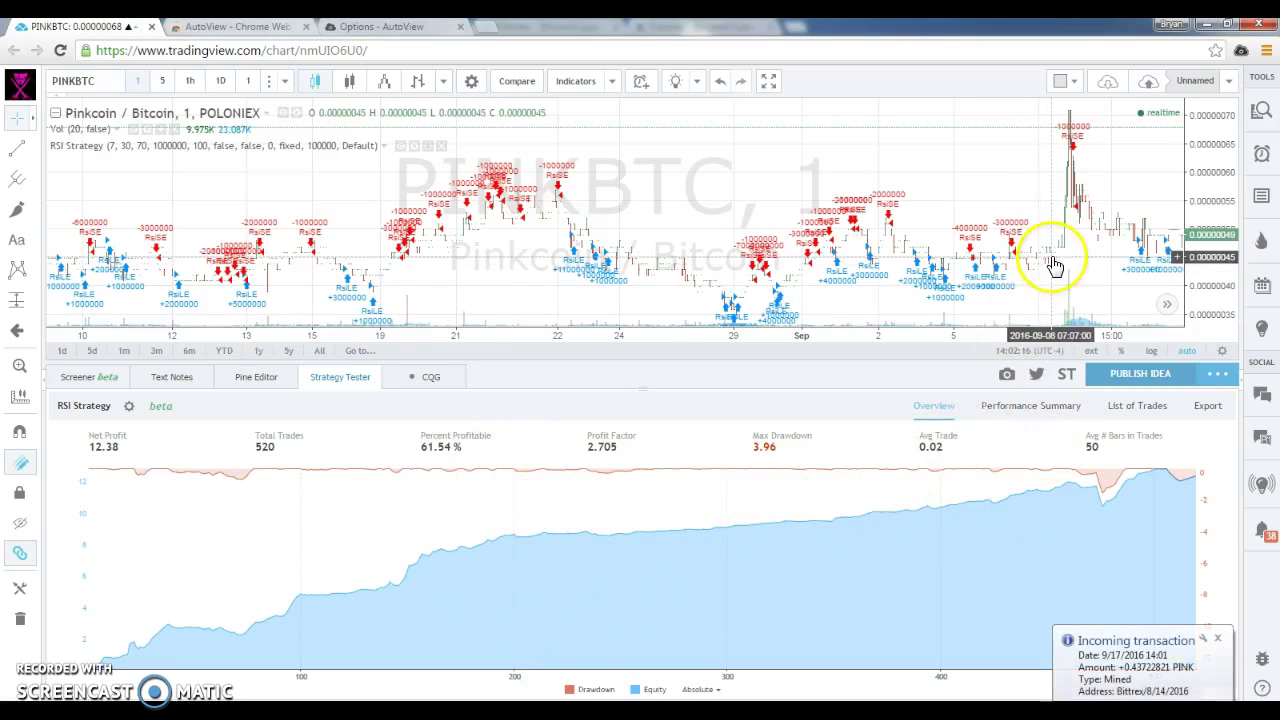
pyautogui.moveTo(1051, 257); pyautogui.dragTo(848, 277)
pyautogui.moveTo(680, 280); pyautogui.dragTo(571, 294)
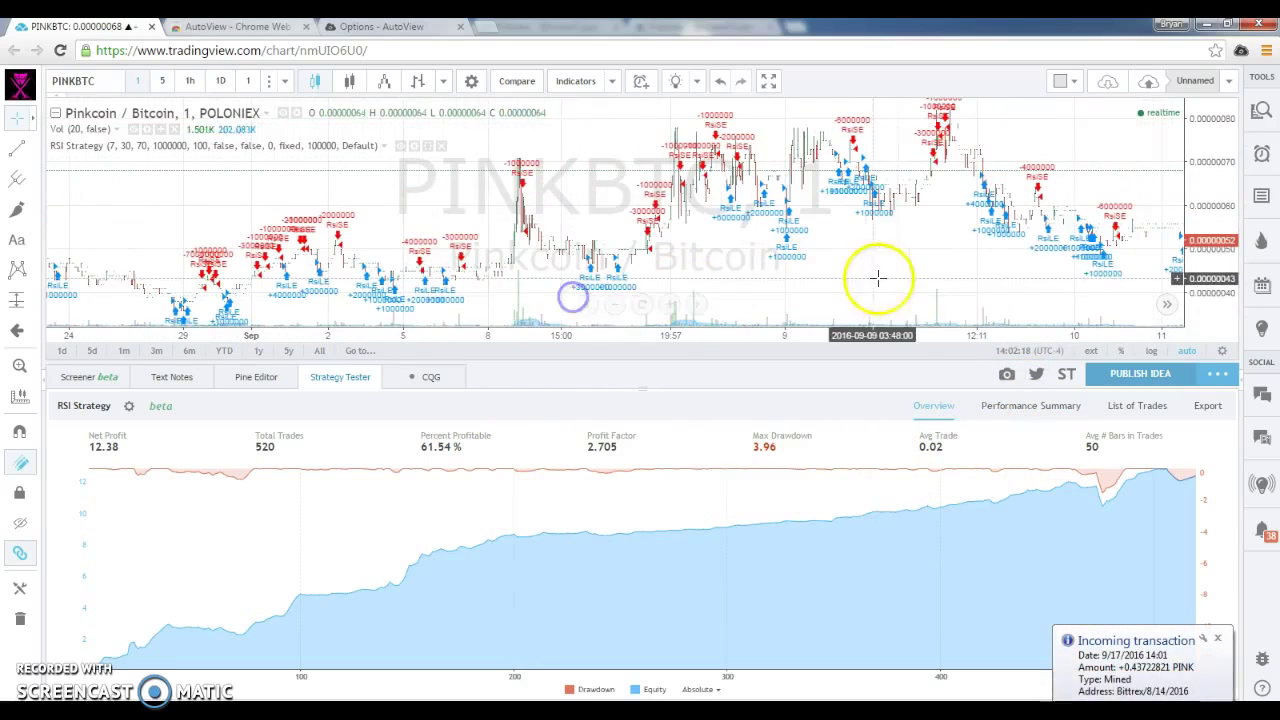
pyautogui.moveTo(917, 269); pyautogui.dragTo(588, 288)
pyautogui.moveTo(902, 220); pyautogui.dragTo(700, 214)
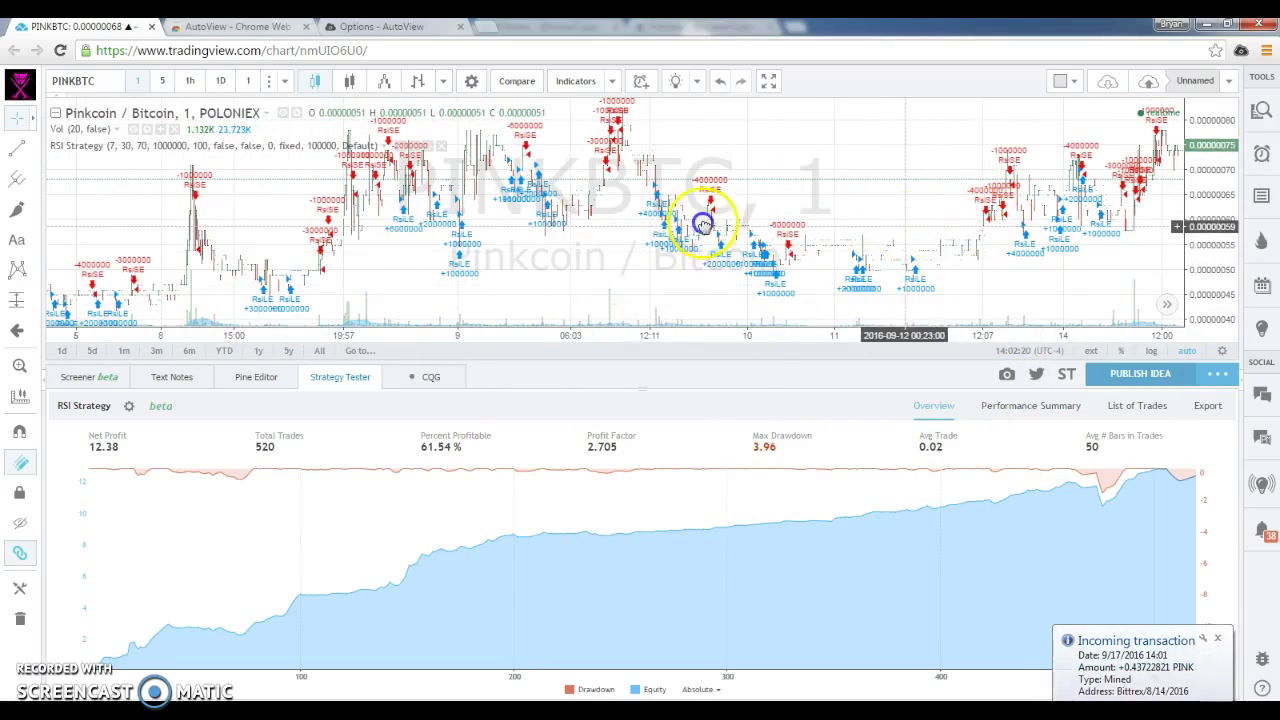
pyautogui.moveTo(969, 194); pyautogui.dragTo(808, 191)
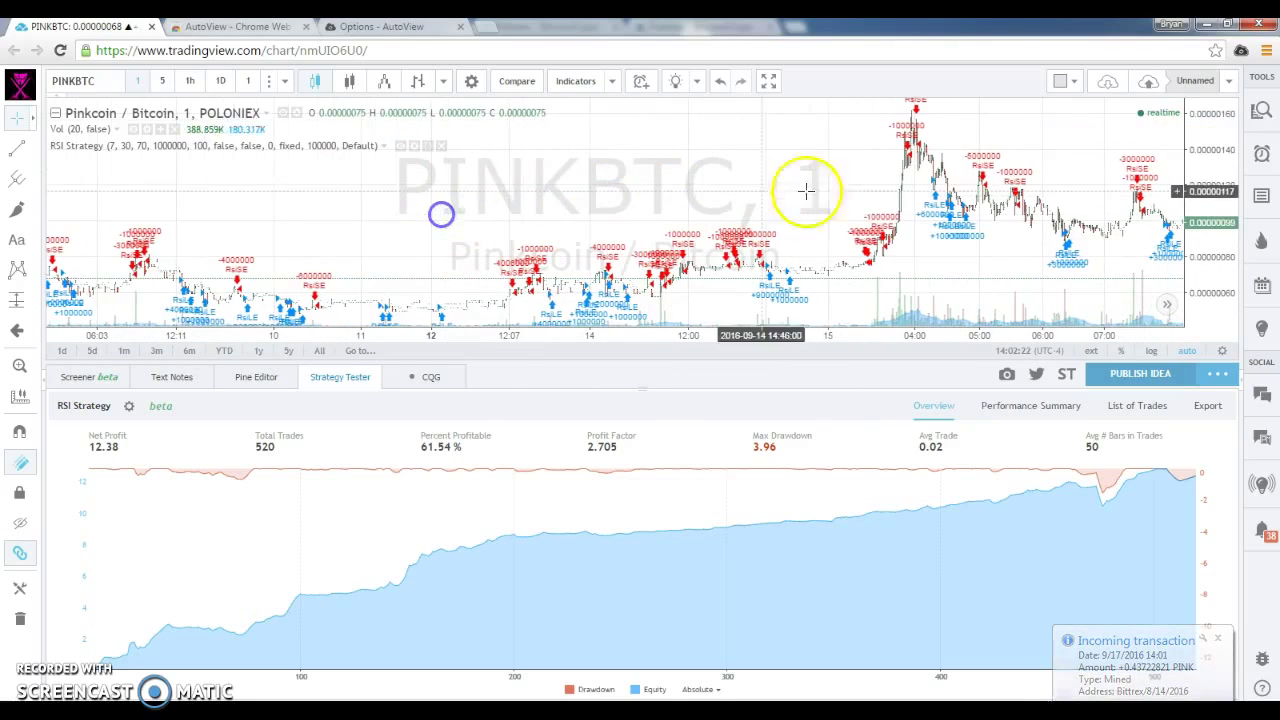
pyautogui.moveTo(1038, 183); pyautogui.dragTo(729, 194)
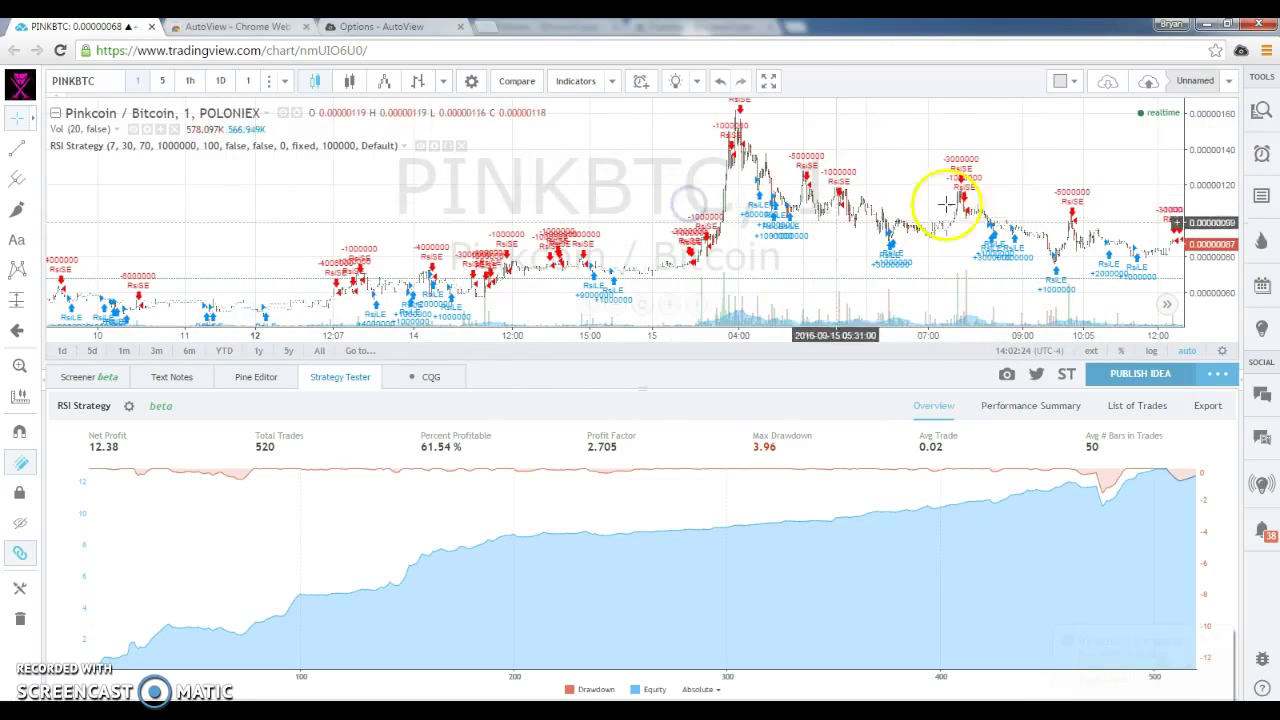
pyautogui.moveTo(951, 206); pyautogui.dragTo(695, 198)
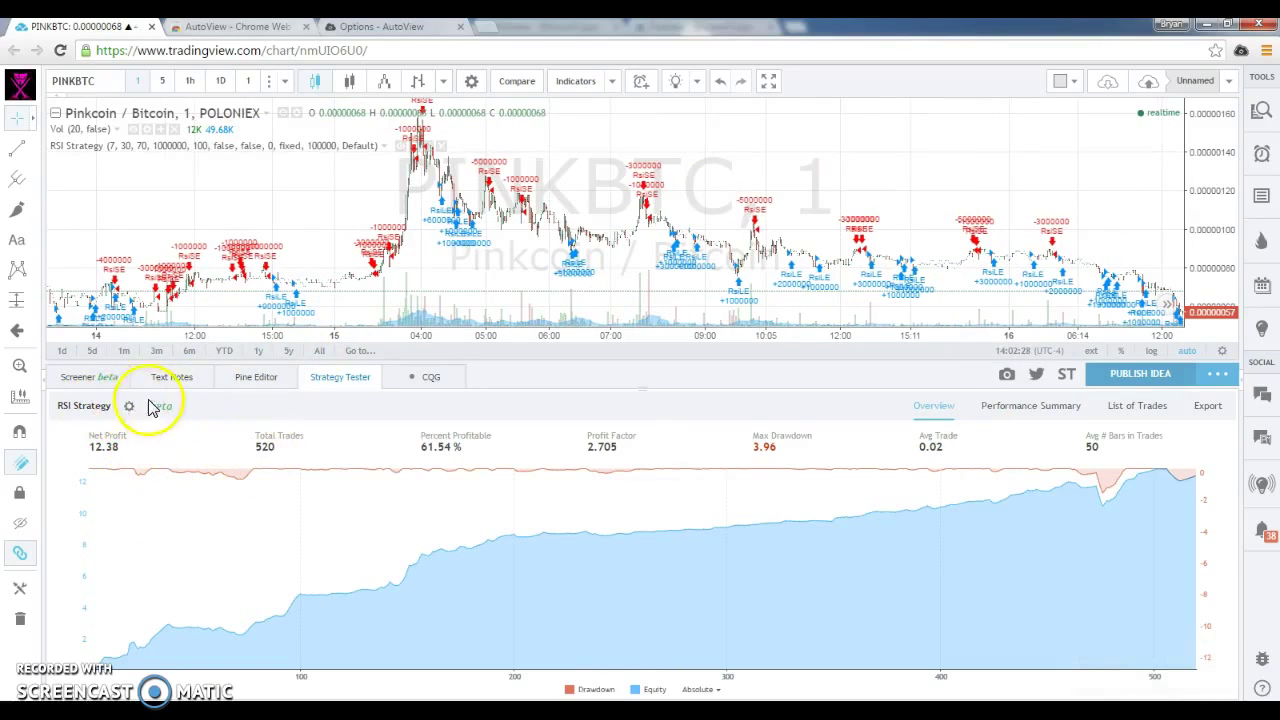
pyautogui.click(1116, 410)
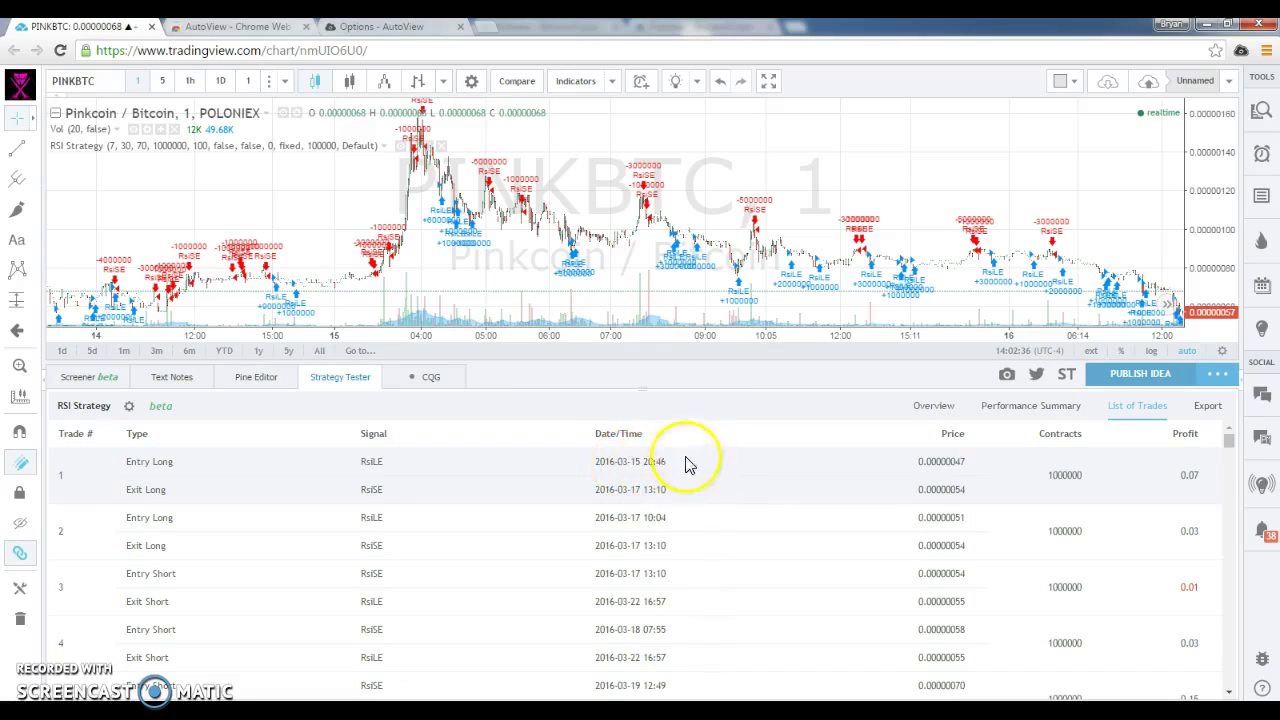
pyautogui.click(940, 410)
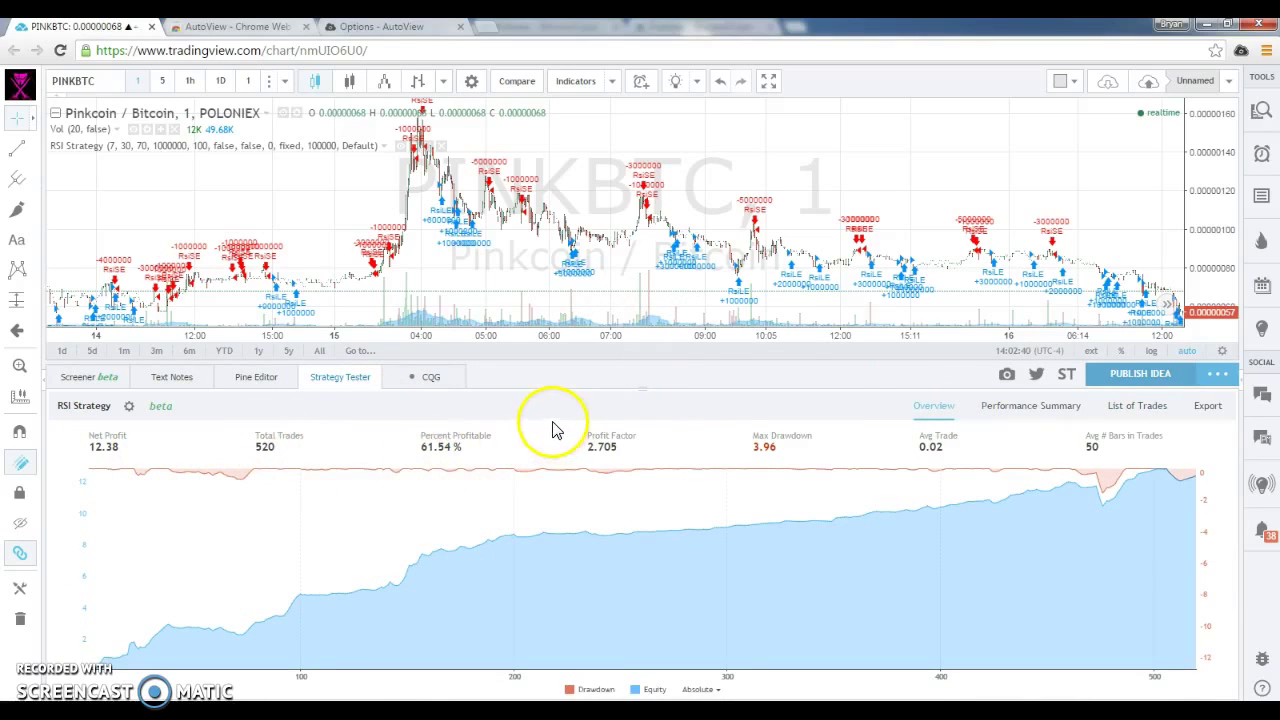
pyautogui.click(262, 382)
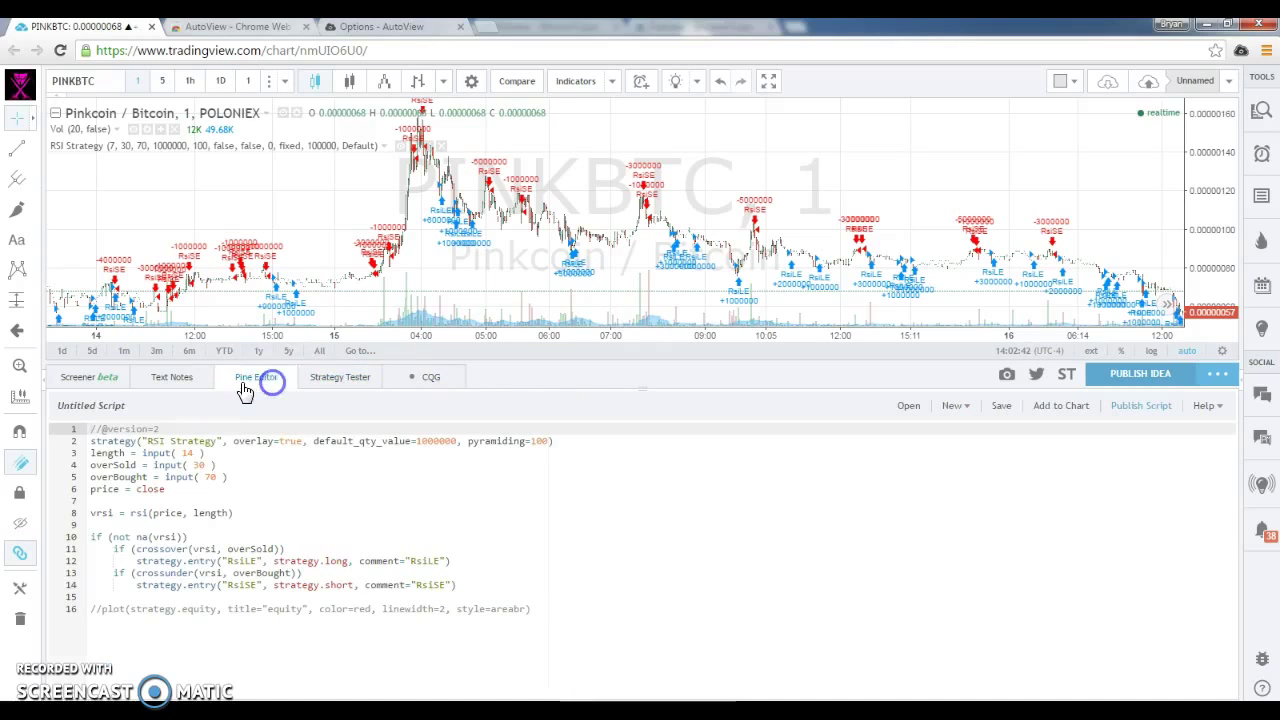
pyautogui.click(243, 500)
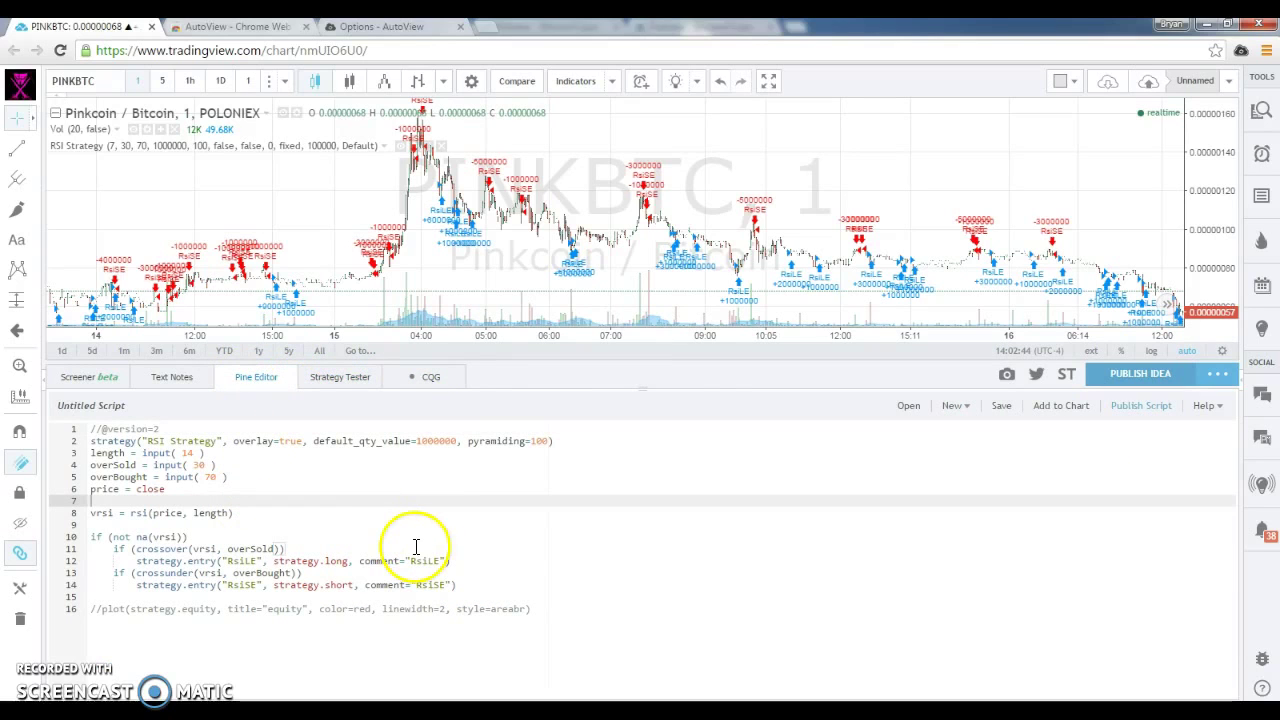
pyautogui.click(338, 377)
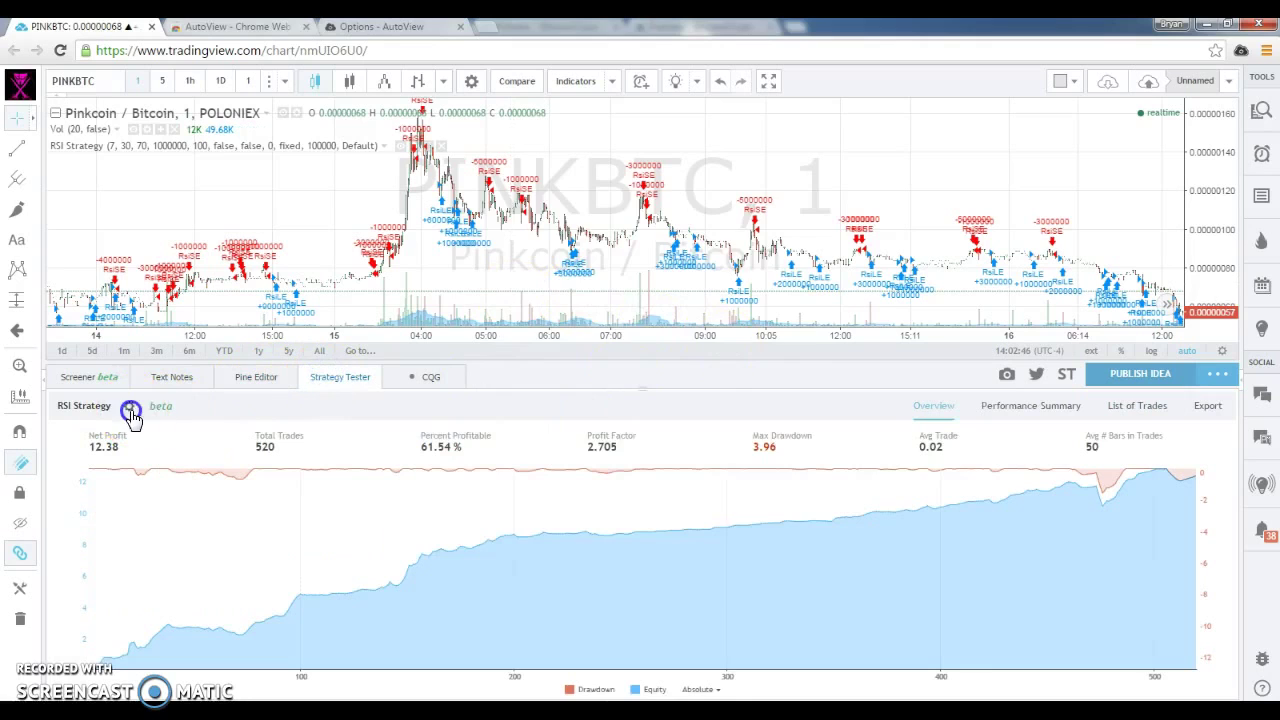
pyautogui.click(129, 406)
pyautogui.click(481, 204)
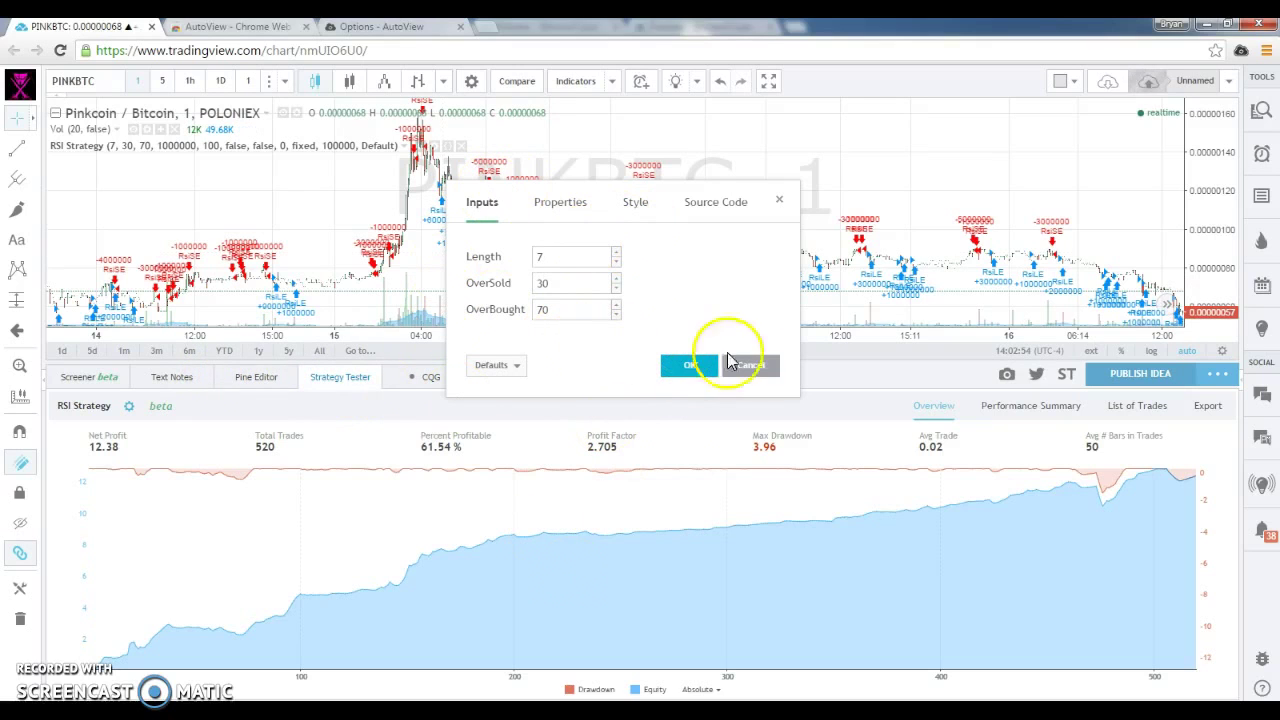
pyautogui.click(680, 367)
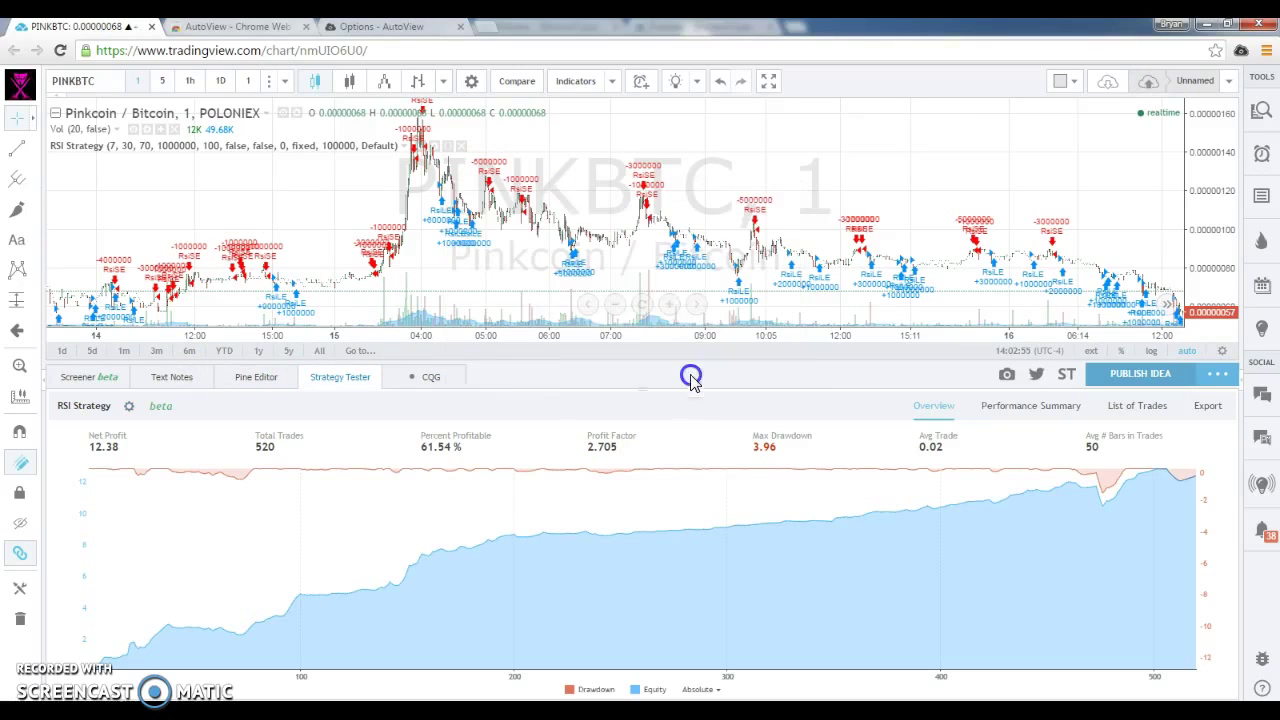
# Open the RSI Strategy source, select length 14 on line 3, and confirm the input shows 7.
pyautogui.click(265, 382)
pyautogui.click(207, 537)
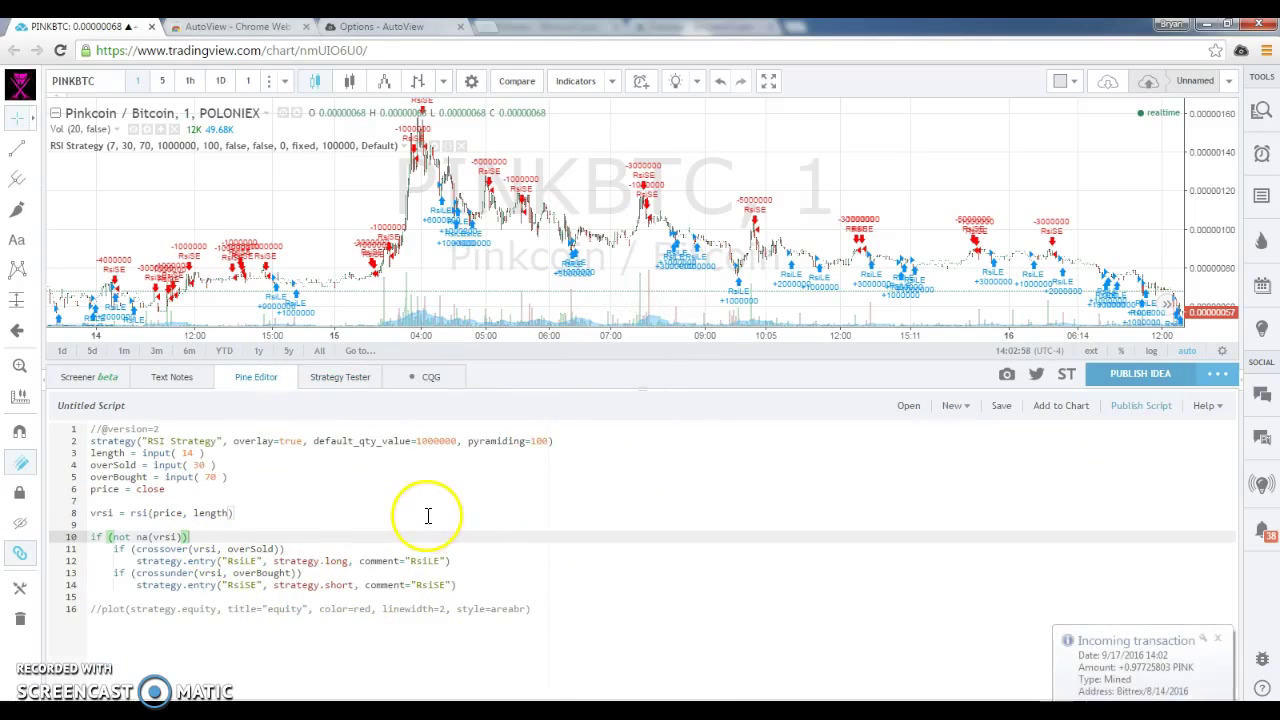
pyautogui.doubleClick(186, 453)
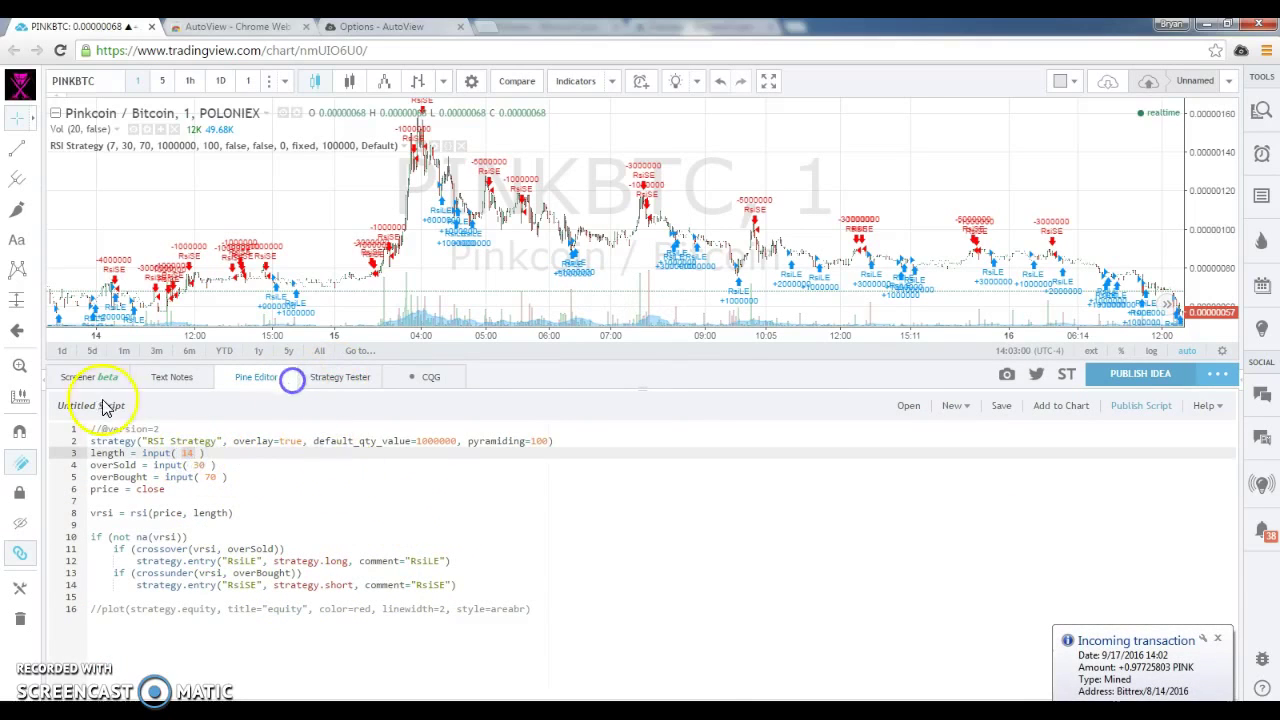
pyautogui.click(339, 377)
pyautogui.click(128, 408)
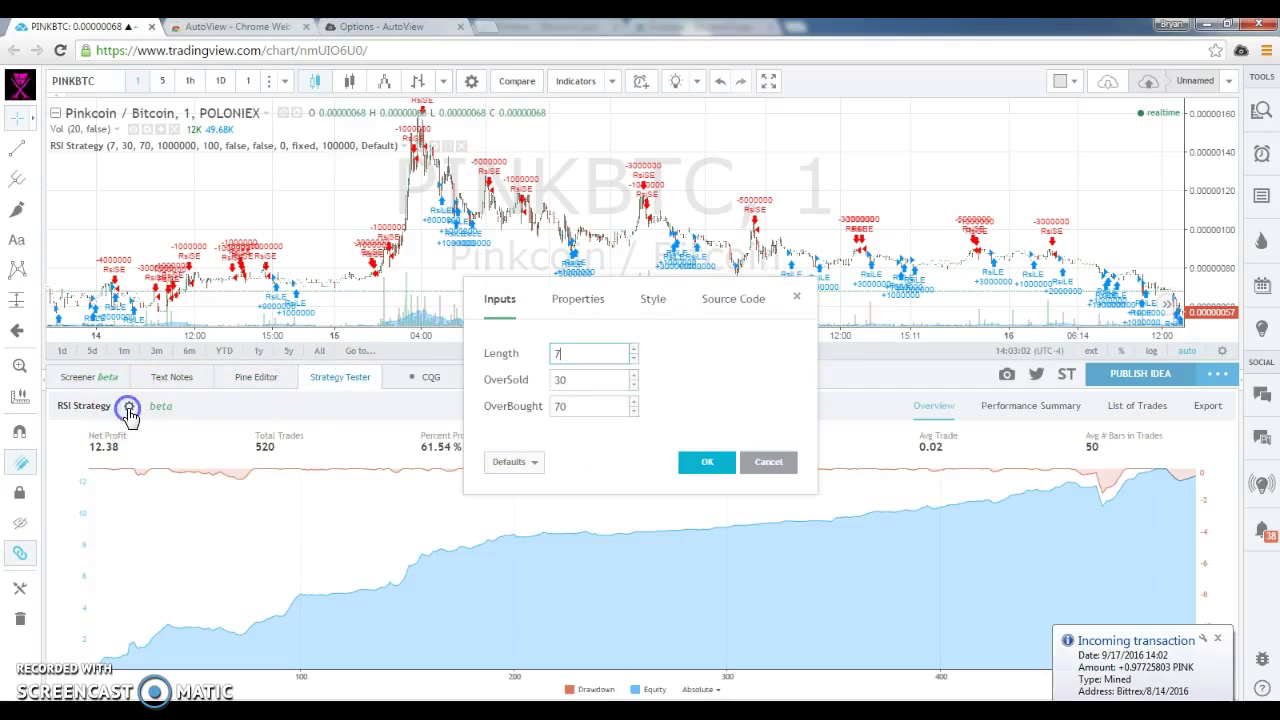
pyautogui.click(256, 377)
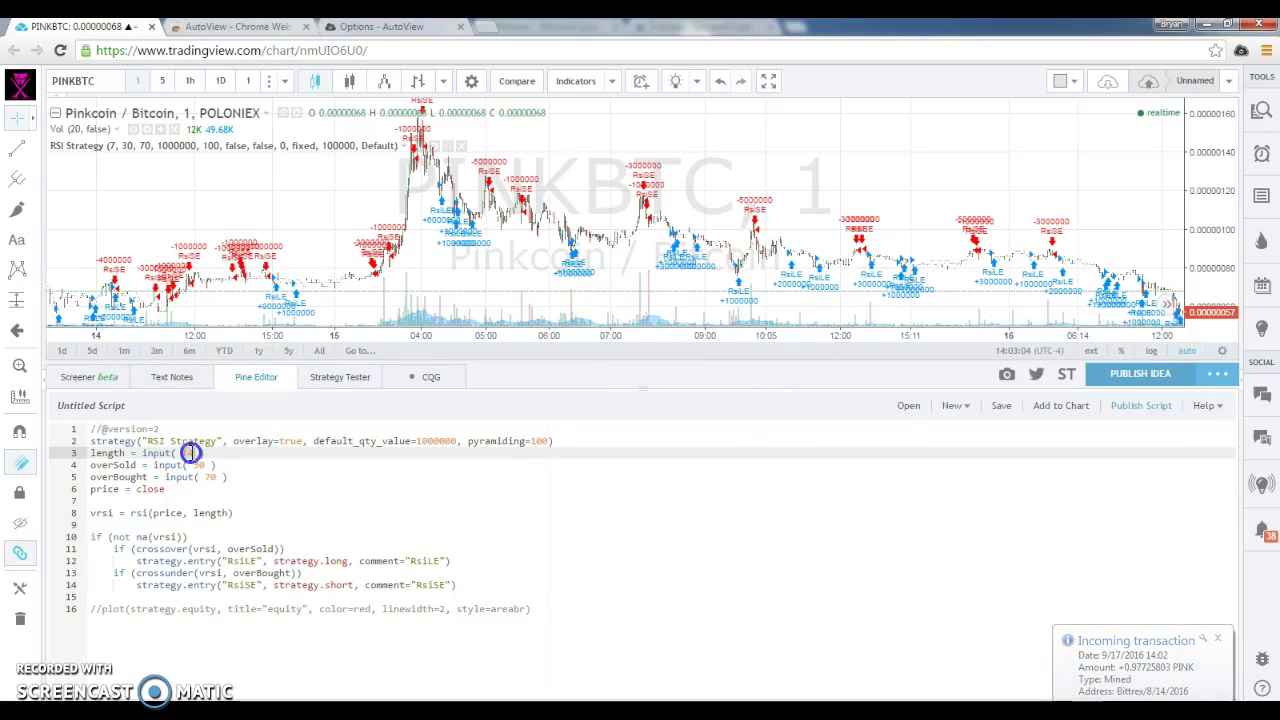
# Select the whole script, lines 1–16.
pyautogui.click(283, 513)
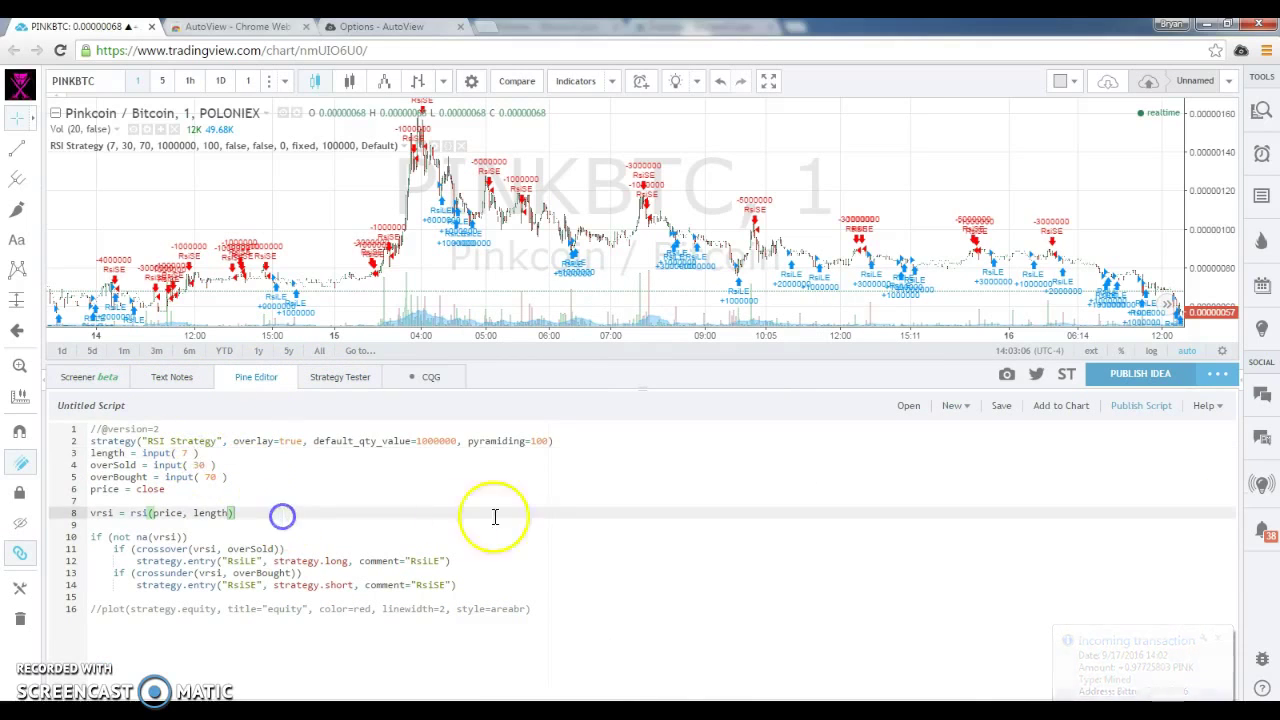
pyautogui.click(578, 609)
pyautogui.moveTo(78, 560); pyautogui.dragTo(68, 418)
pyautogui.hotkey('ctrl', 'c')
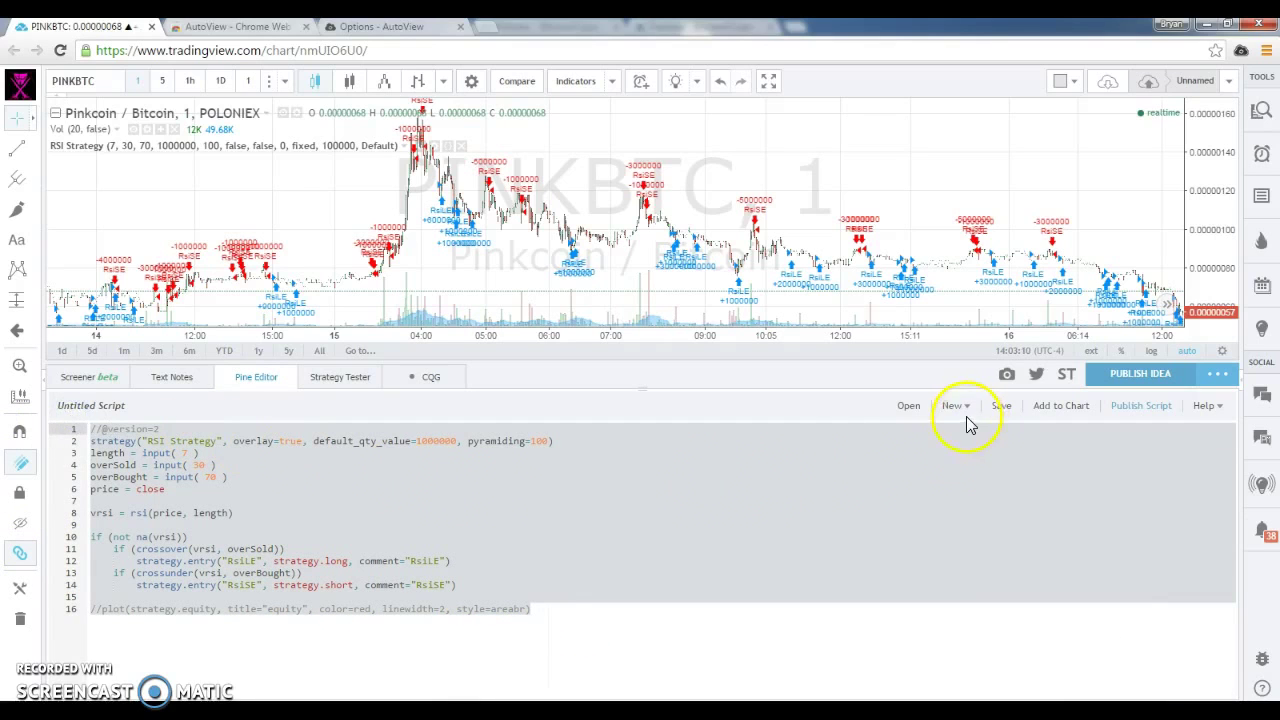
# Start a new blank strategy script and paste the RSI strategy code over its default text.
pyautogui.click(963, 410)
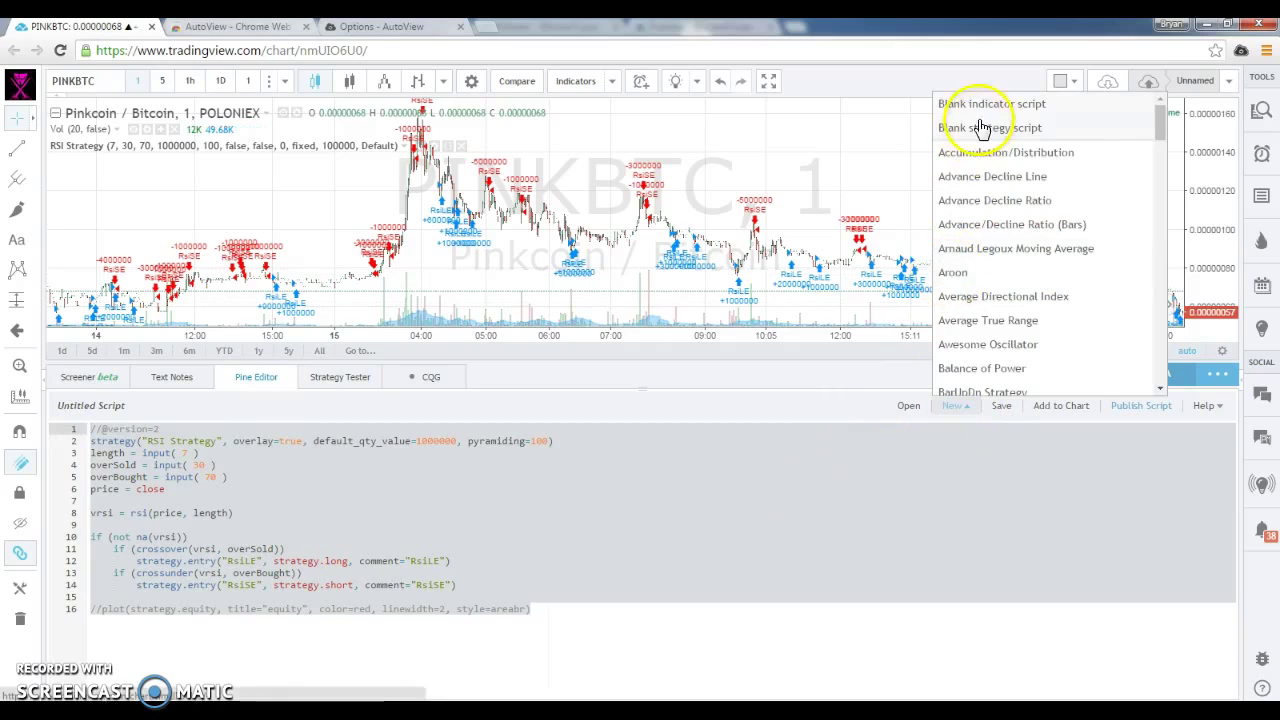
pyautogui.click(983, 104)
pyautogui.click(591, 433)
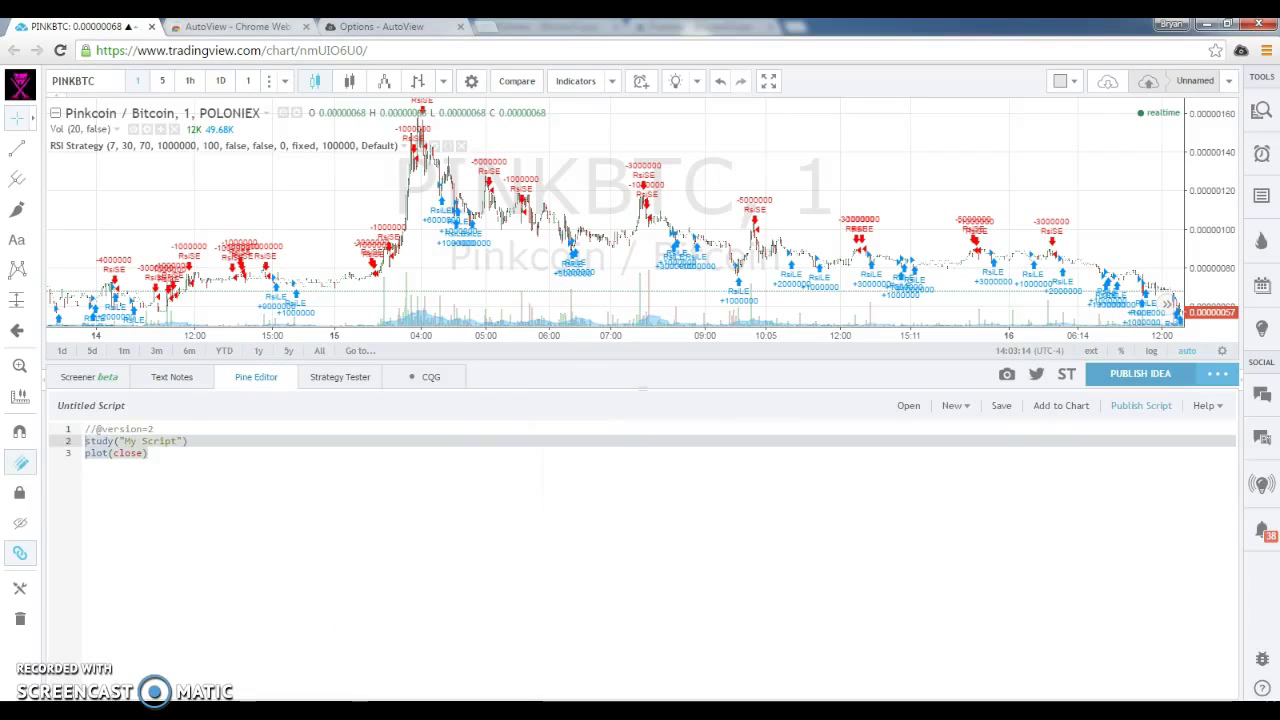
pyautogui.moveTo(78, 418); pyautogui.dragTo(306, 460)
pyautogui.hotkey('ctrl', 'v')
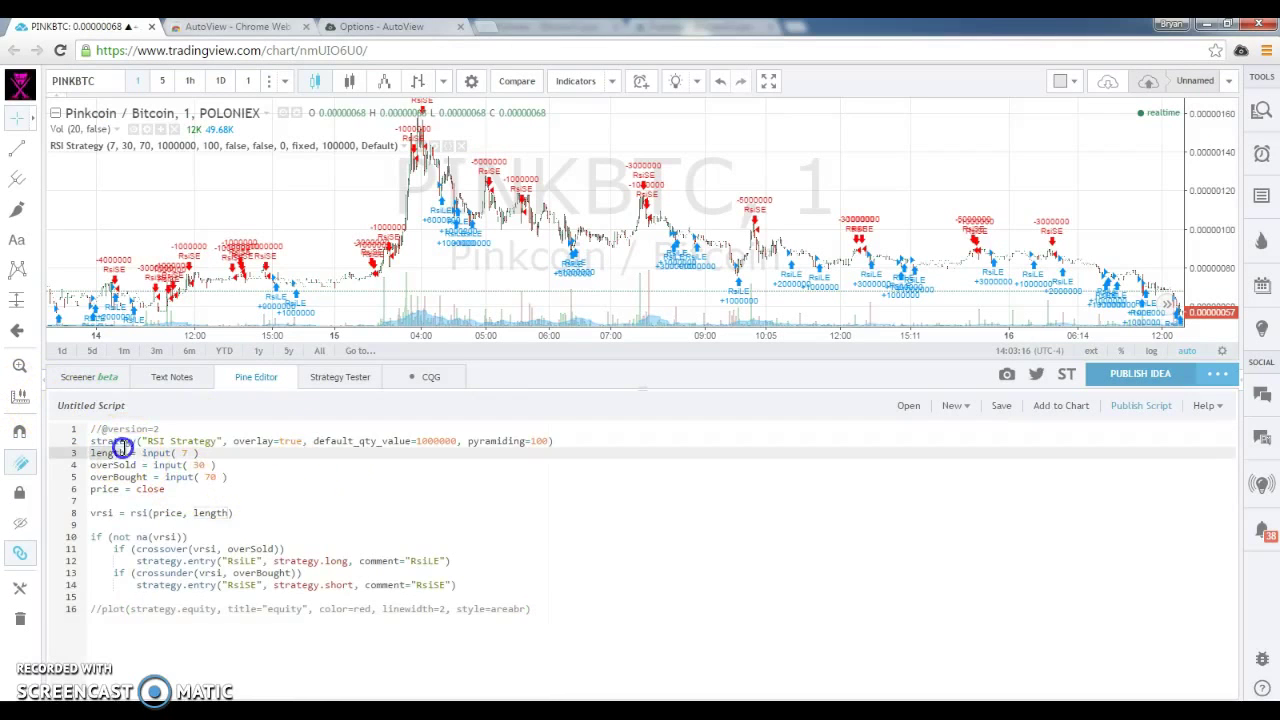
# Make line 2 read study("RSI Strategy Alerts", overlay=false), deleting the order-size and pyramiding arguments.
pyautogui.doubleClick(125, 442)
pyautogui.write('study')
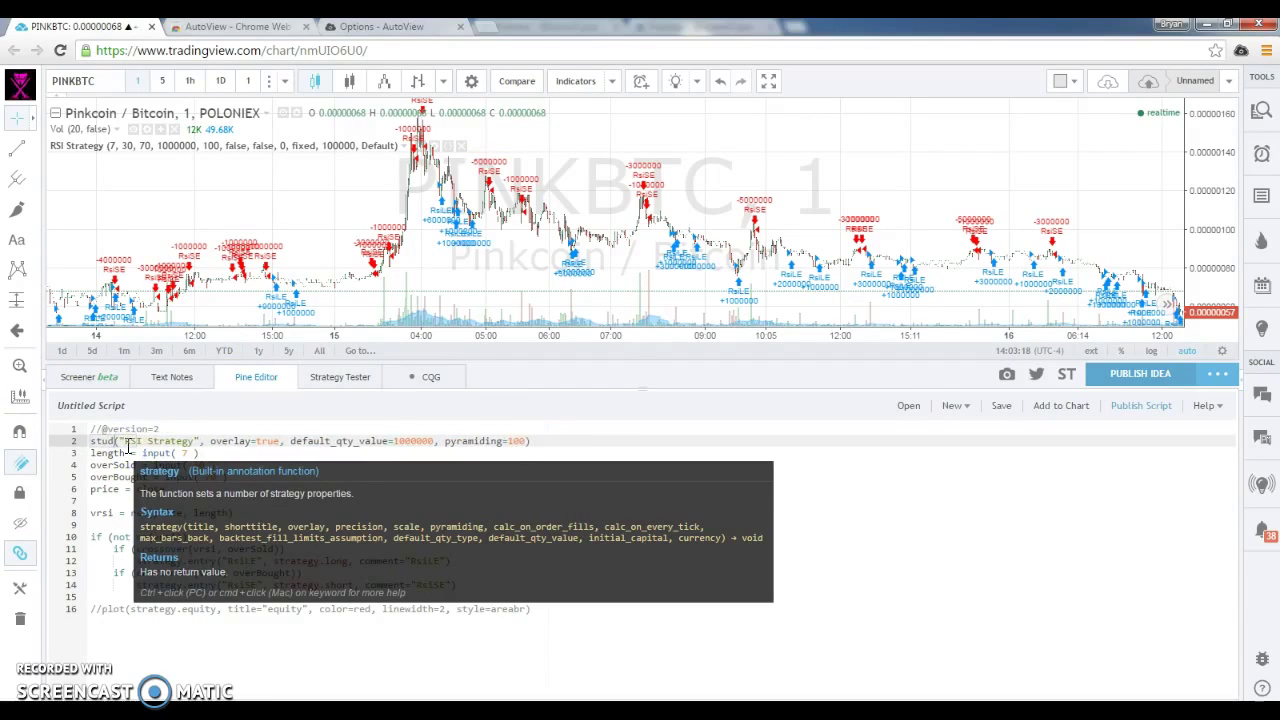
pyautogui.click(145, 441)
pyautogui.click(200, 441)
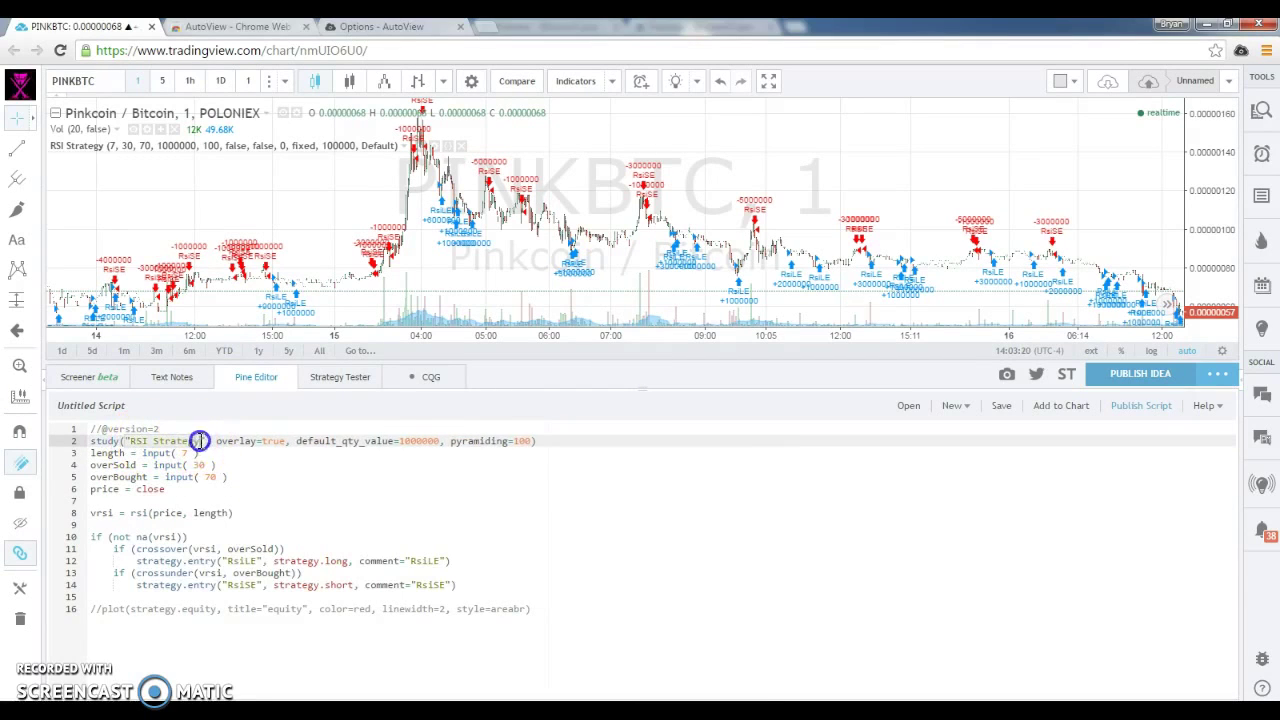
pyautogui.write('Alerts')
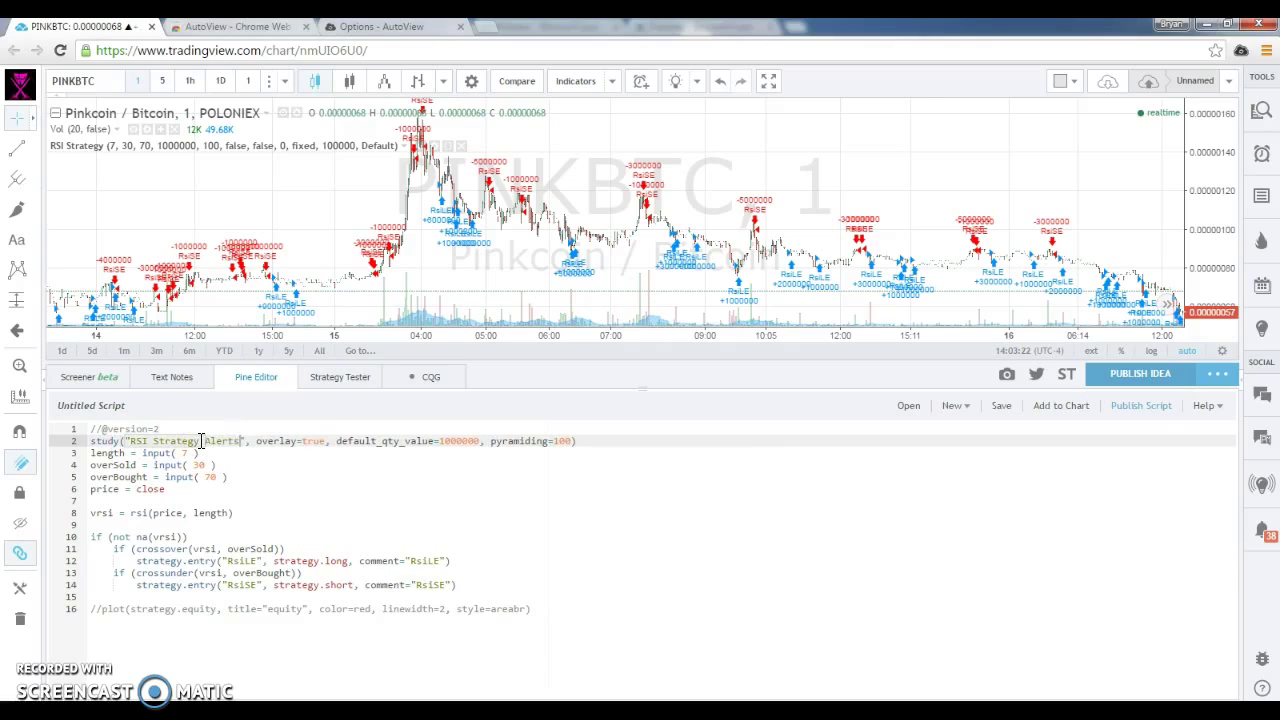
pyautogui.click(299, 439)
pyautogui.write('false')
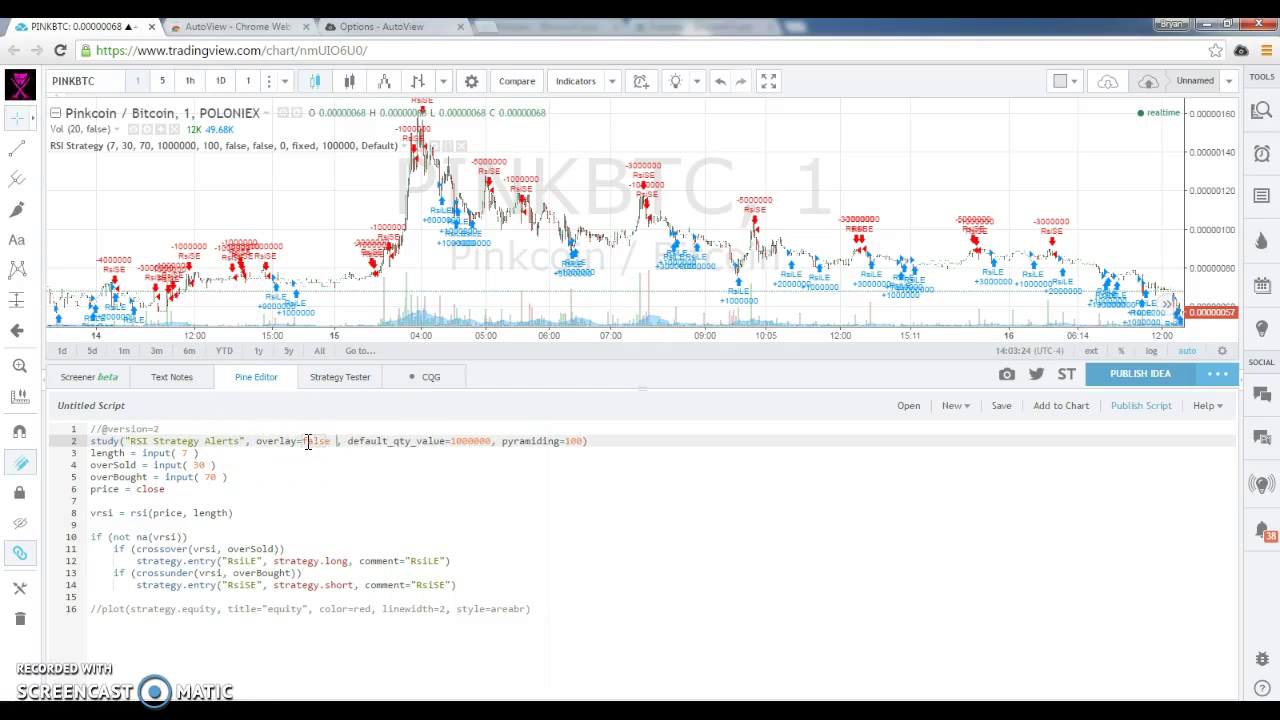
pyautogui.doubleClick(466, 440)
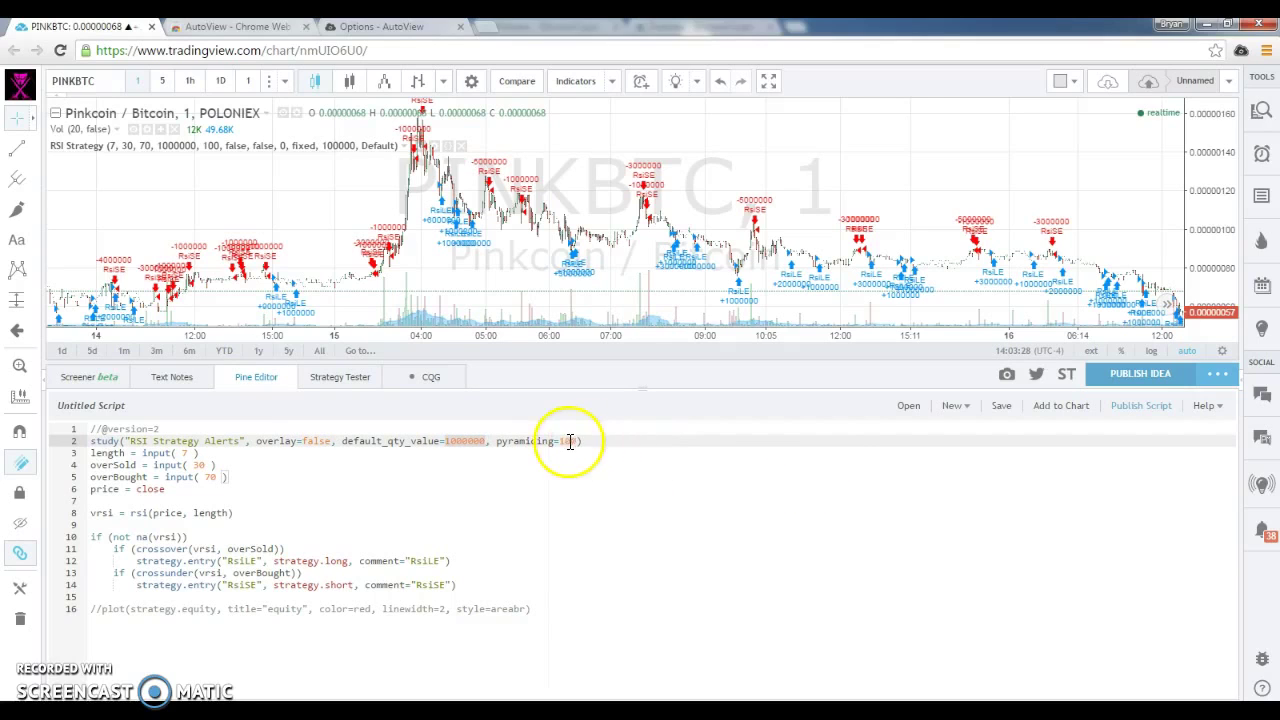
pyautogui.moveTo(580, 443); pyautogui.dragTo(355, 446)
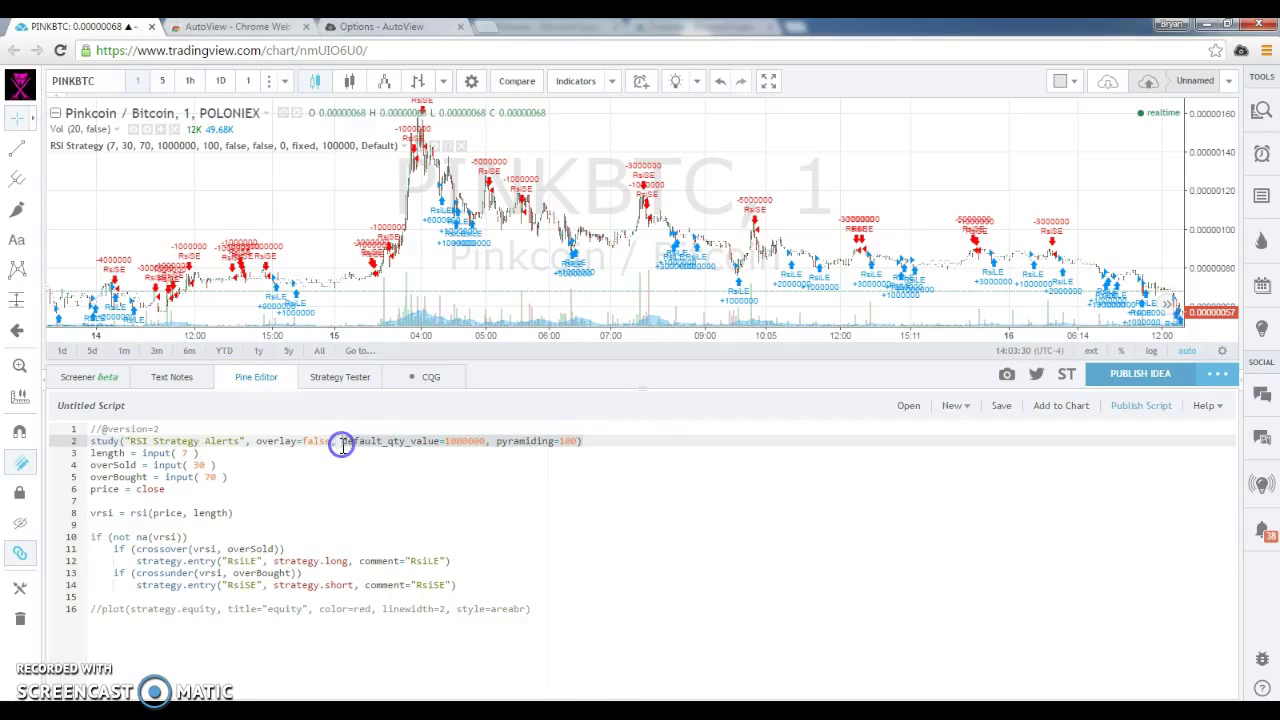
pyautogui.press('BackSpace')
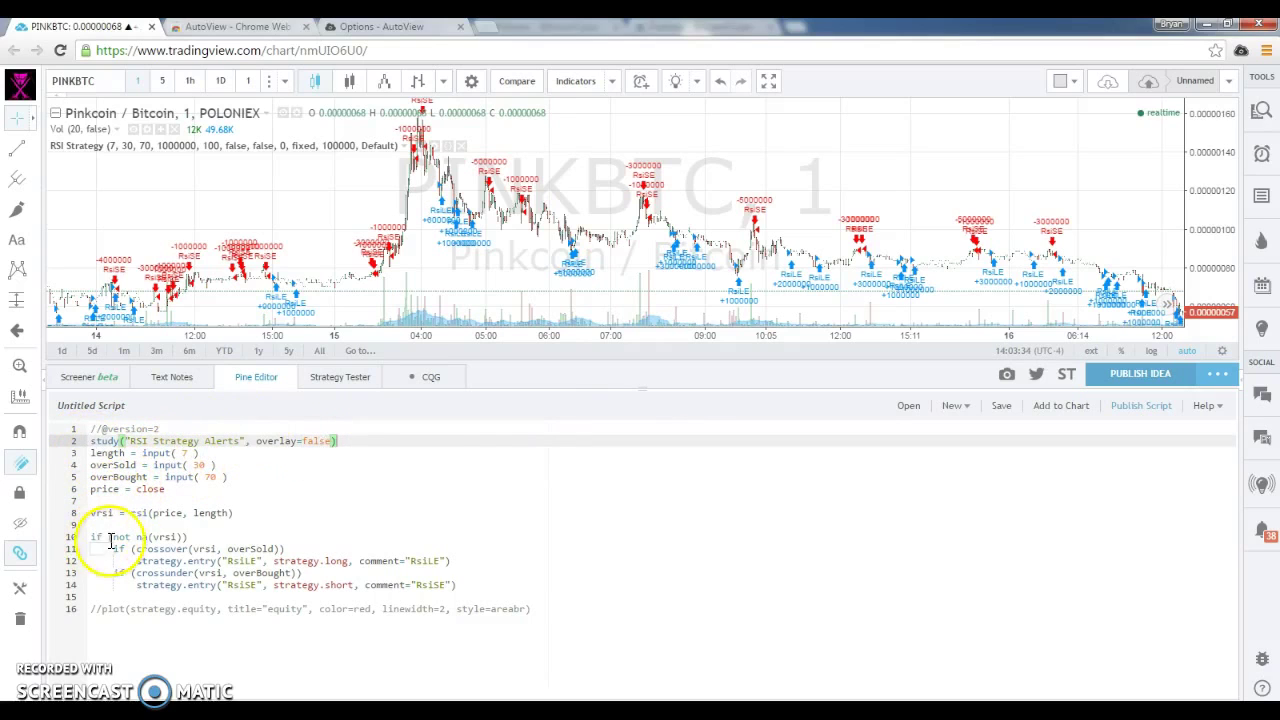
# Turn lines 10–11 into notna and long assignments and delete the long entry call.
pyautogui.click(80, 536)
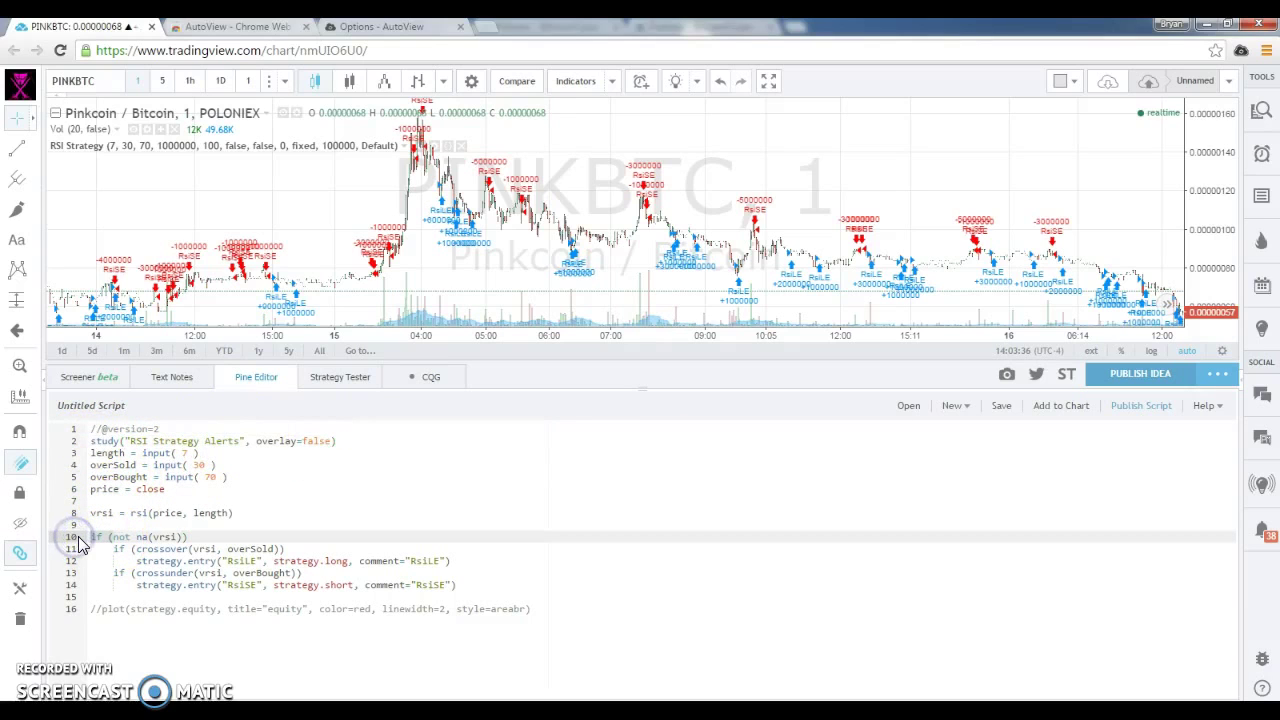
pyautogui.write('notna')
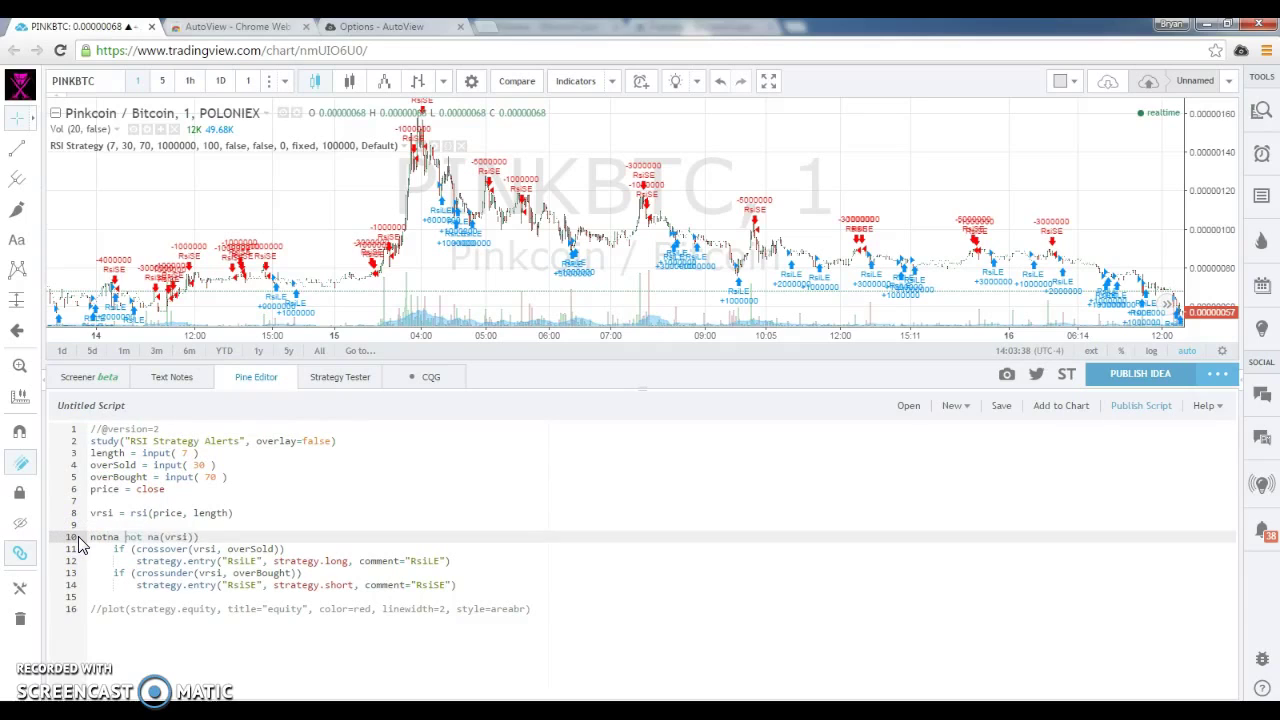
pyautogui.click(240, 540)
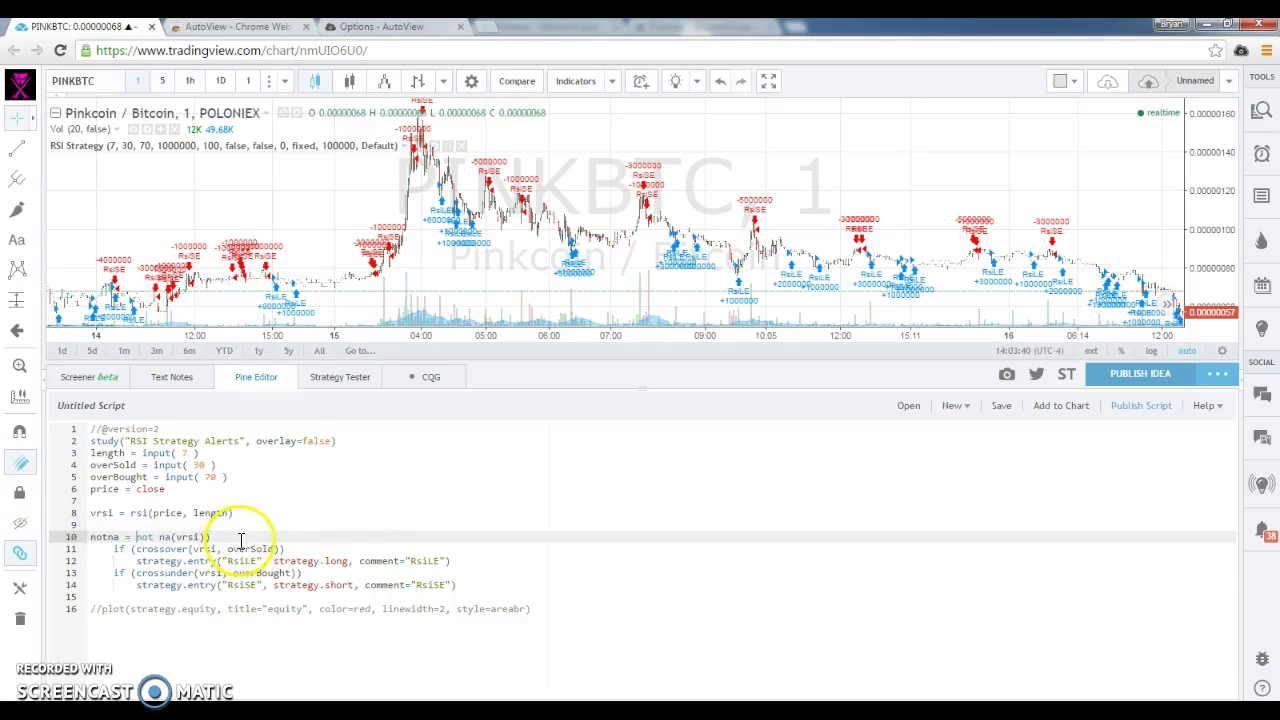
pyautogui.click(133, 549)
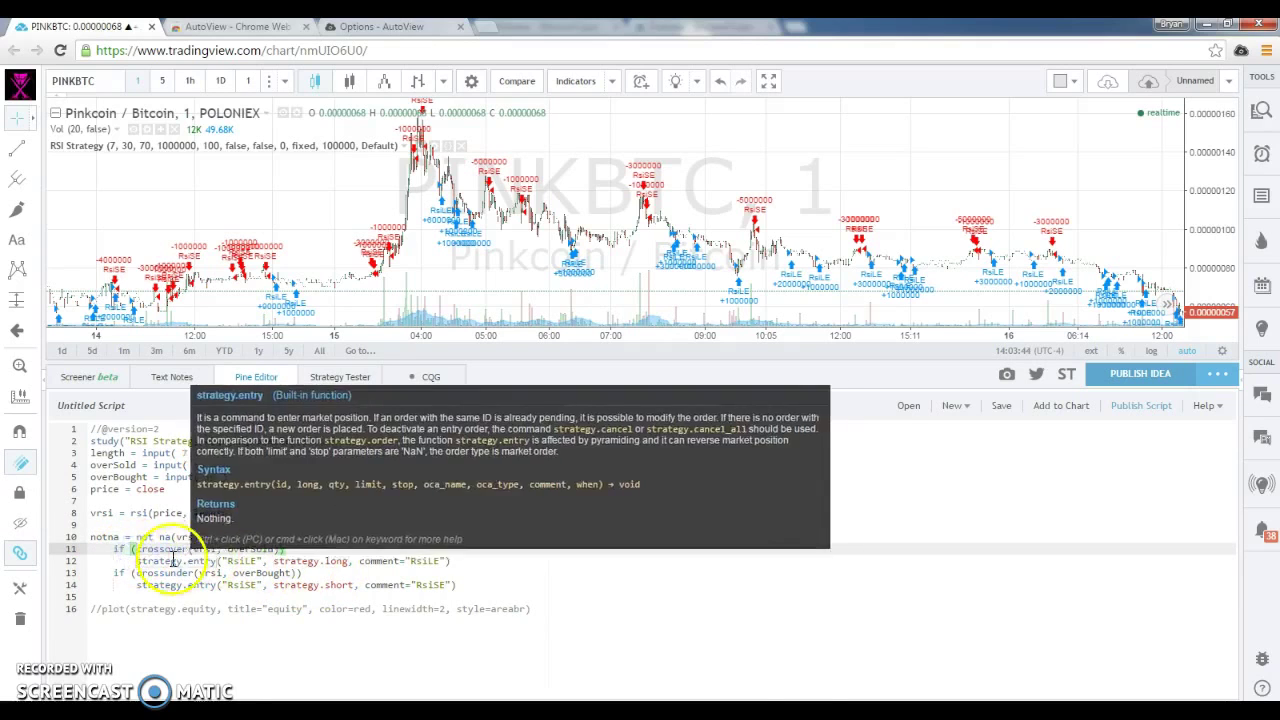
pyautogui.click(72, 549)
pyautogui.write('long')
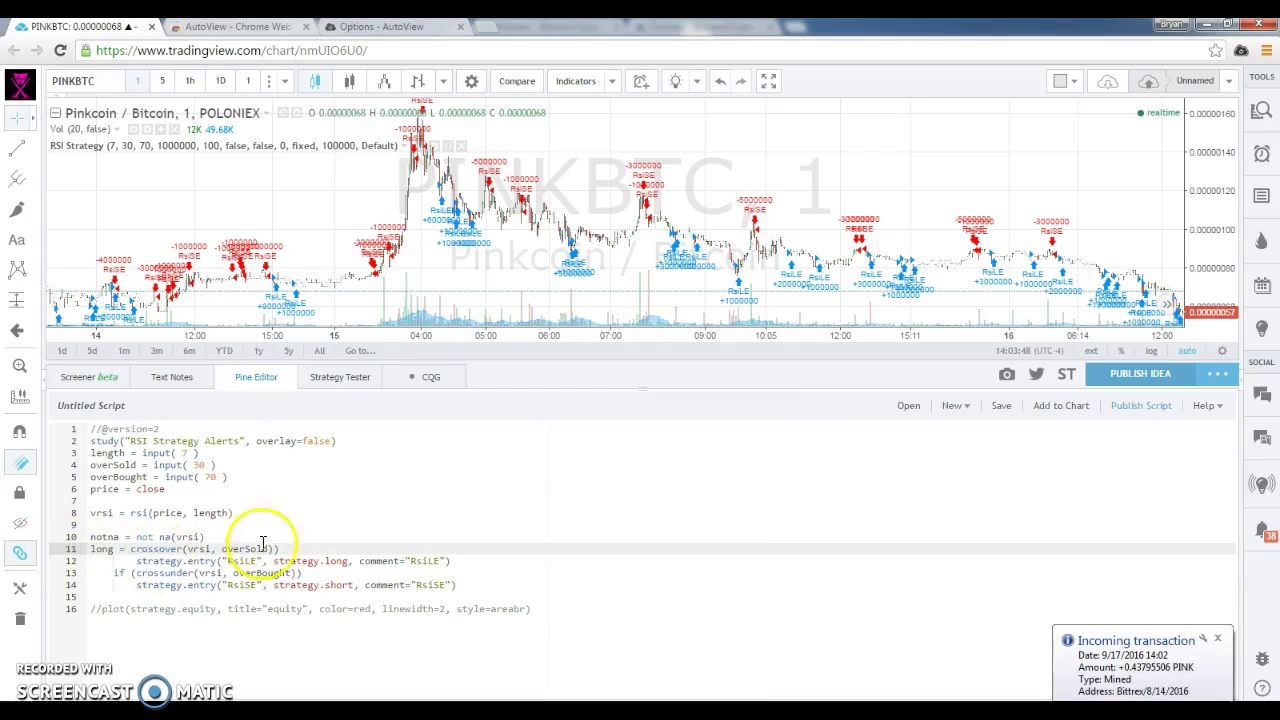
pyautogui.click(308, 552)
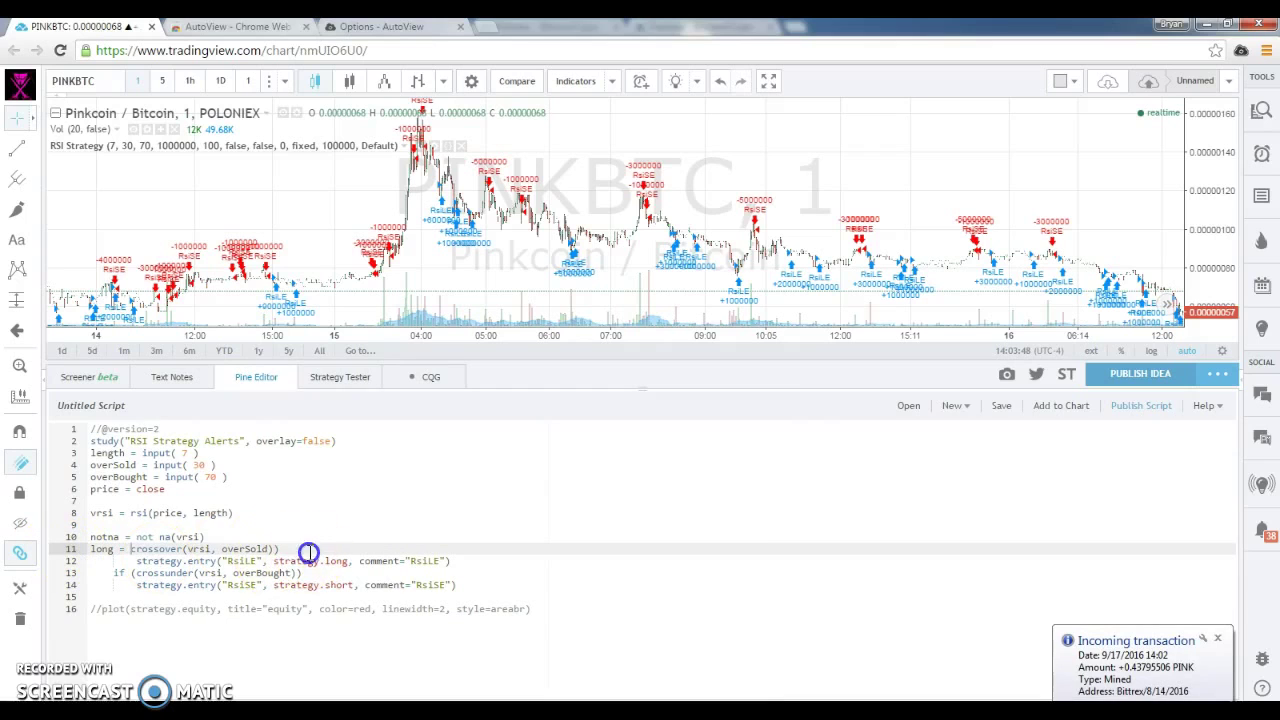
pyautogui.click(484, 559)
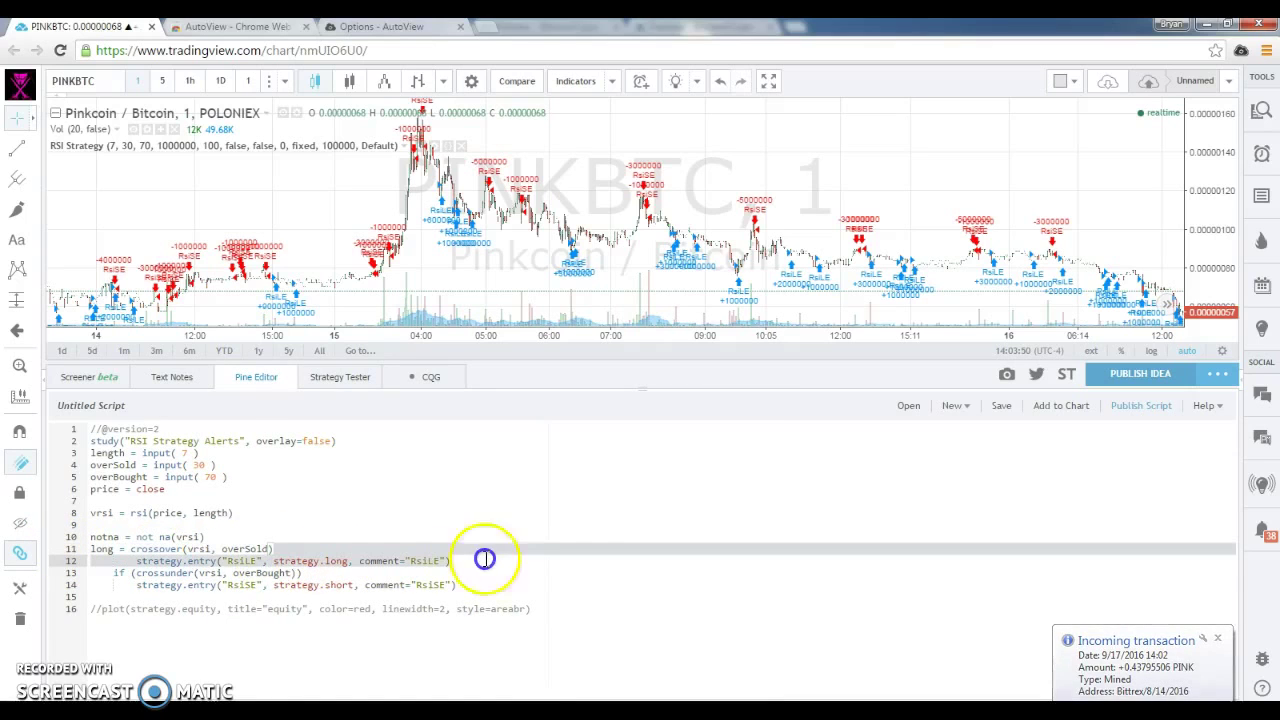
pyautogui.press('BackSpace')
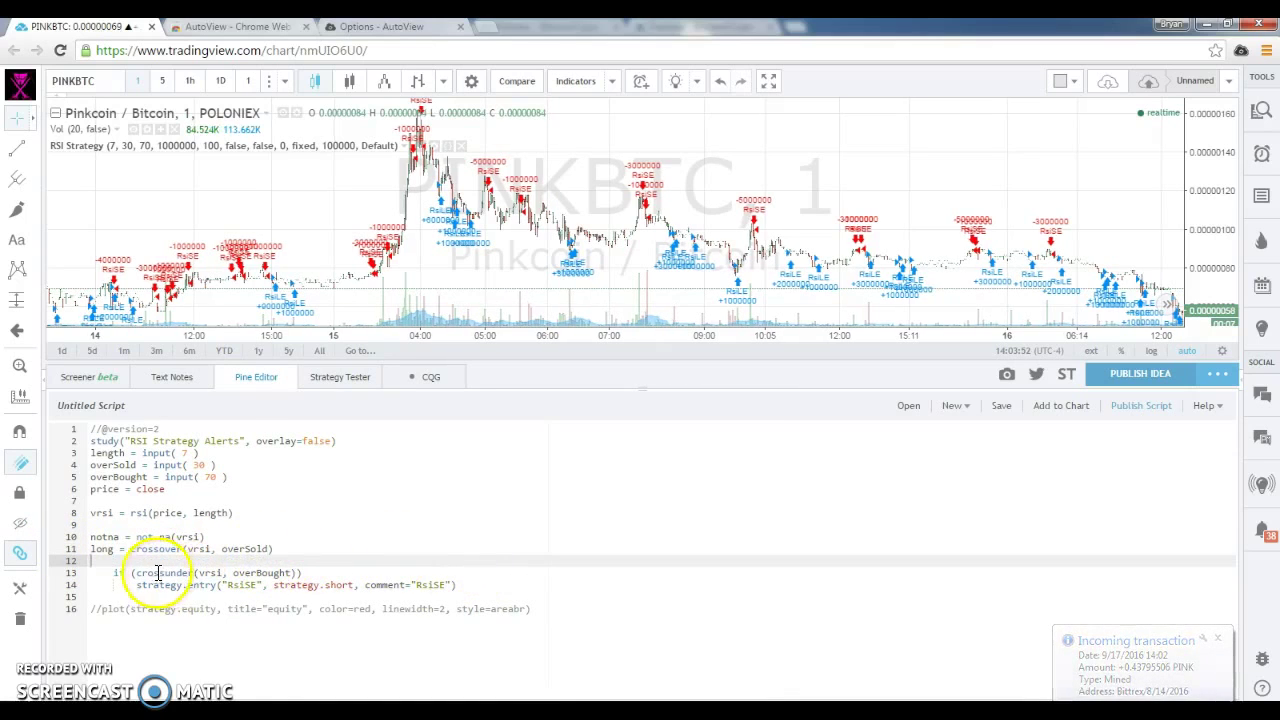
# Make line 13 the short assignment and delete the empty line, short entry call and commented plot.
pyautogui.click(96, 572)
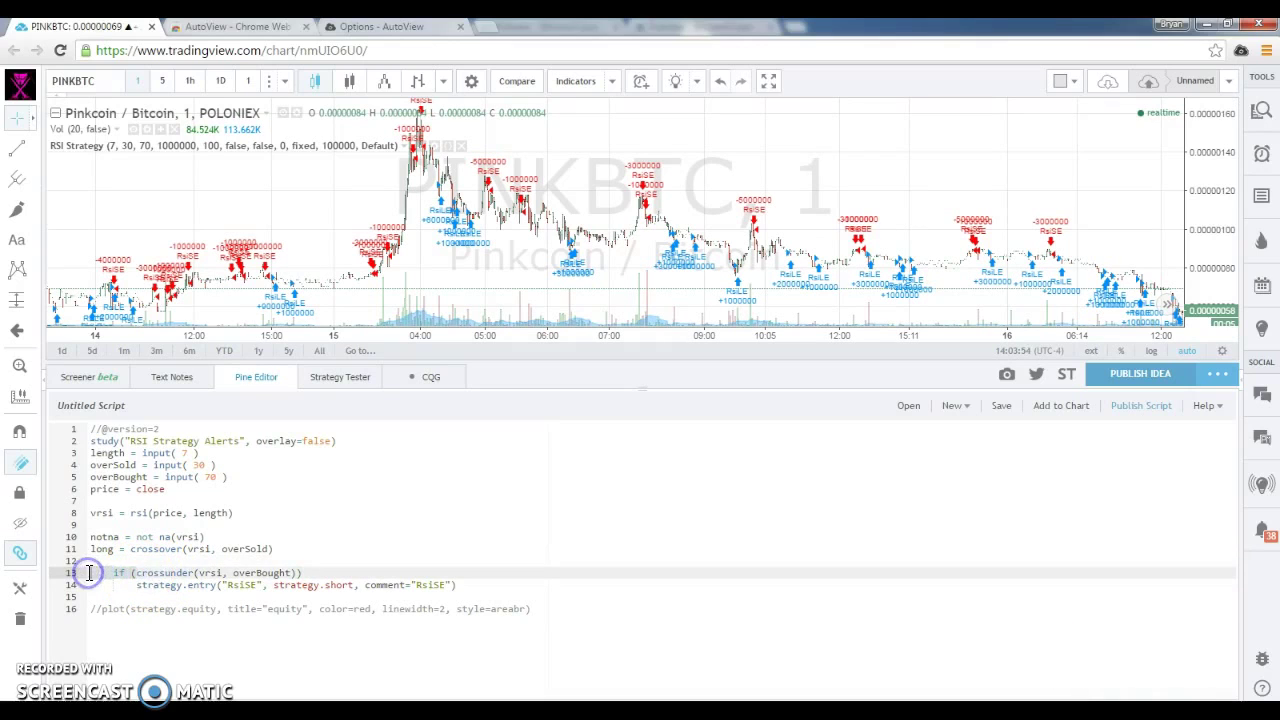
pyautogui.write('short')
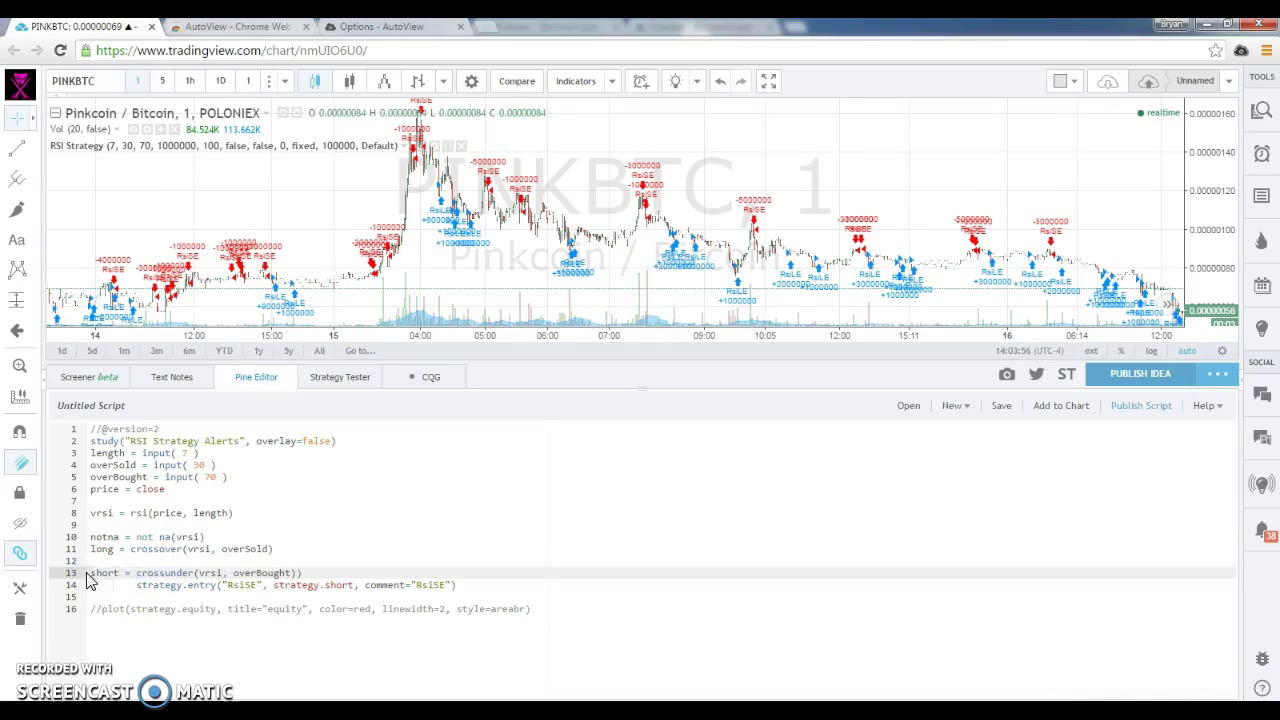
pyautogui.click(136, 559)
pyautogui.press('BackSpace')
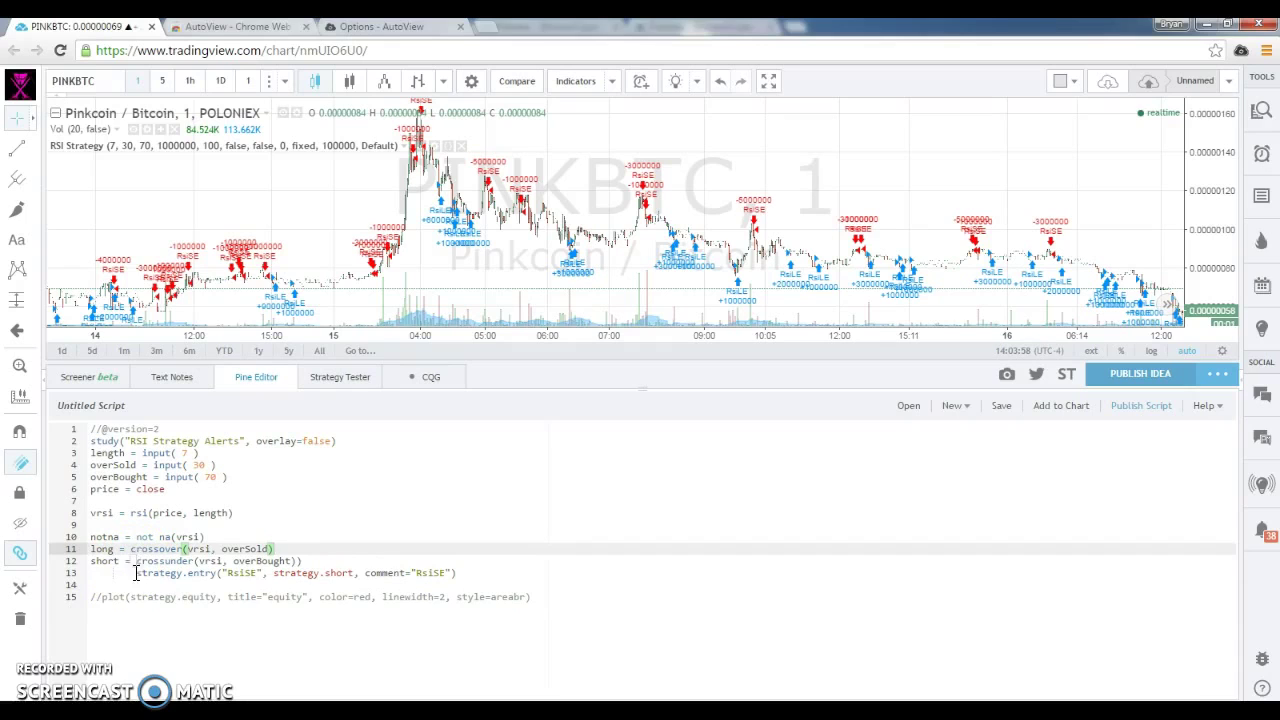
pyautogui.moveTo(136, 573); pyautogui.dragTo(596, 600)
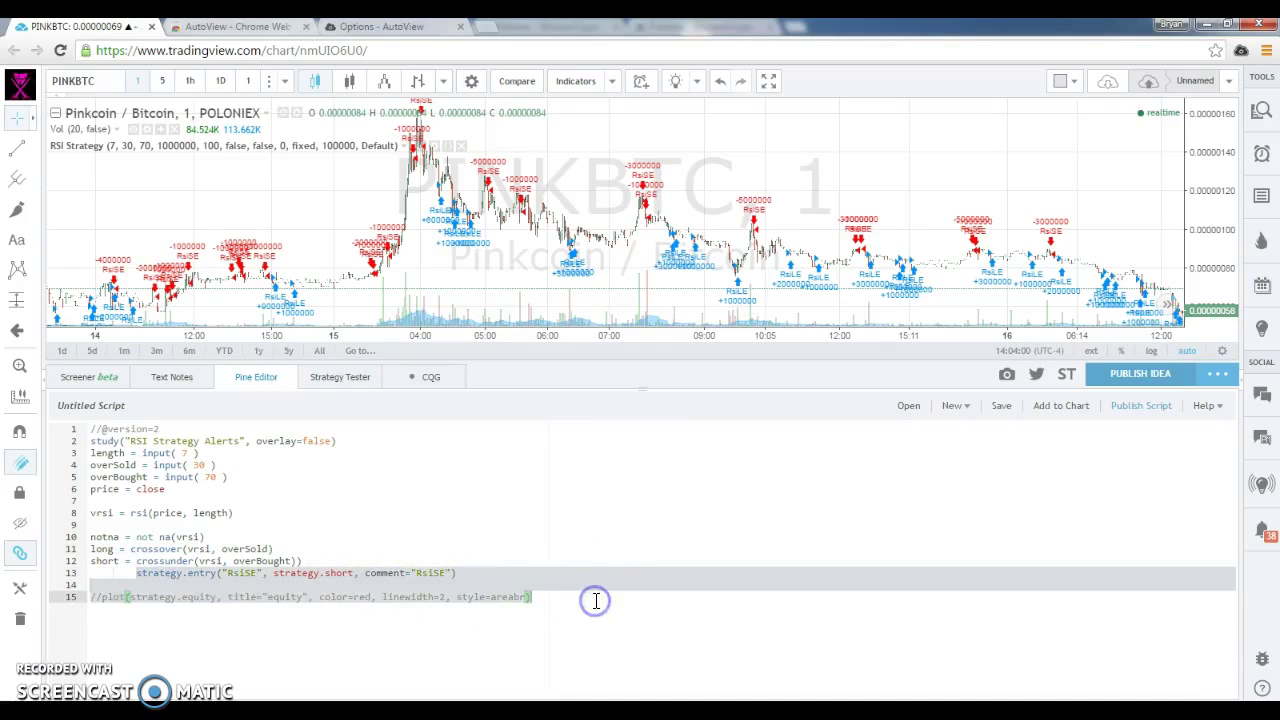
pyautogui.press('BackSpace')
pyautogui.press('Return')
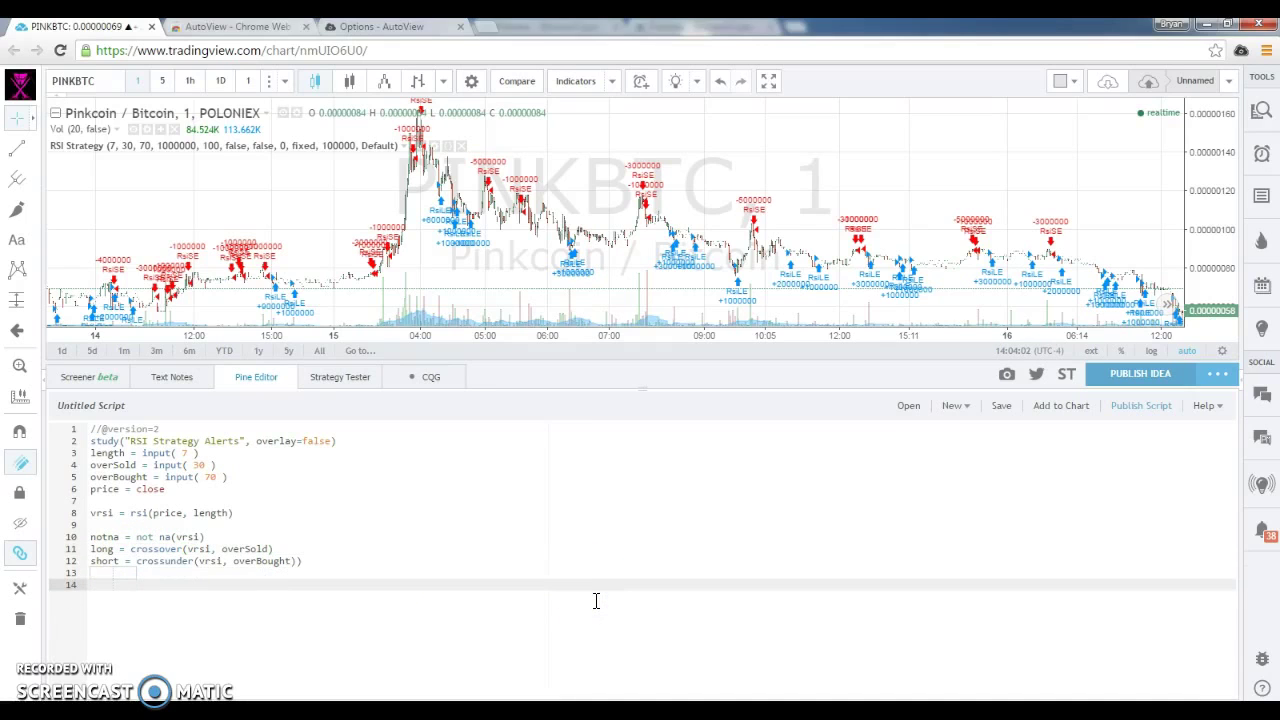
pyautogui.press('Up')
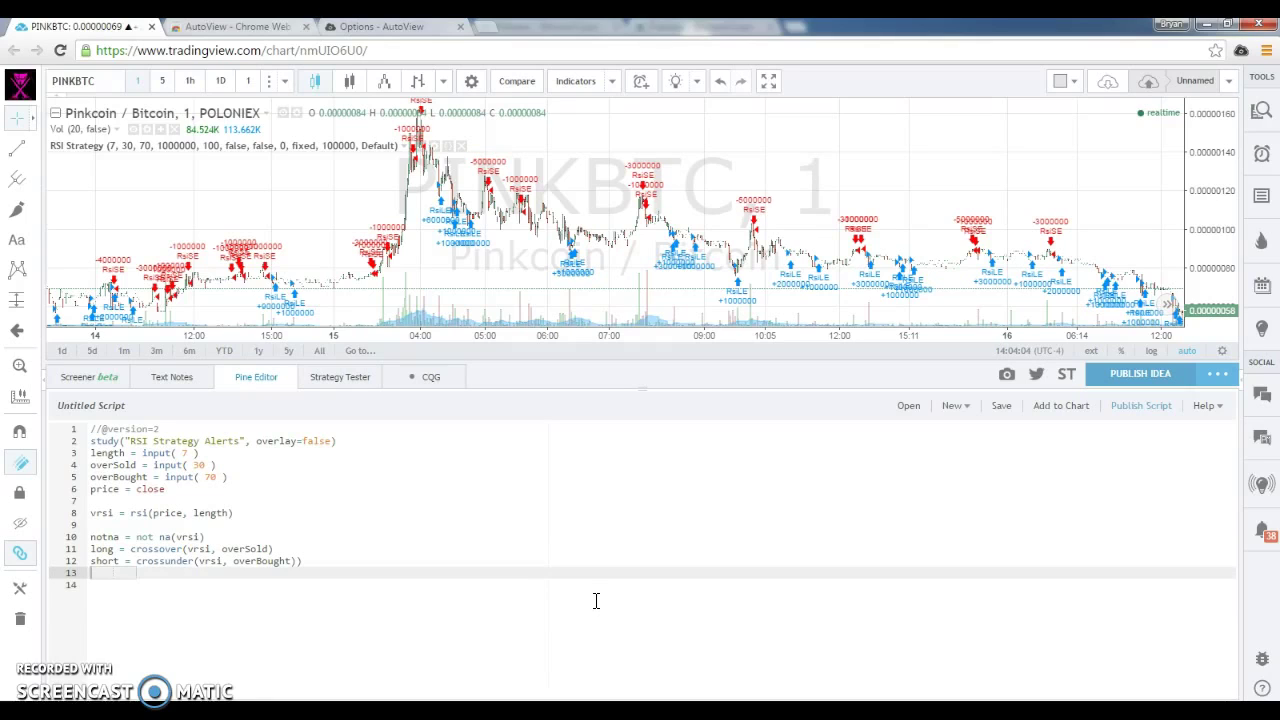
pyautogui.press('Down')
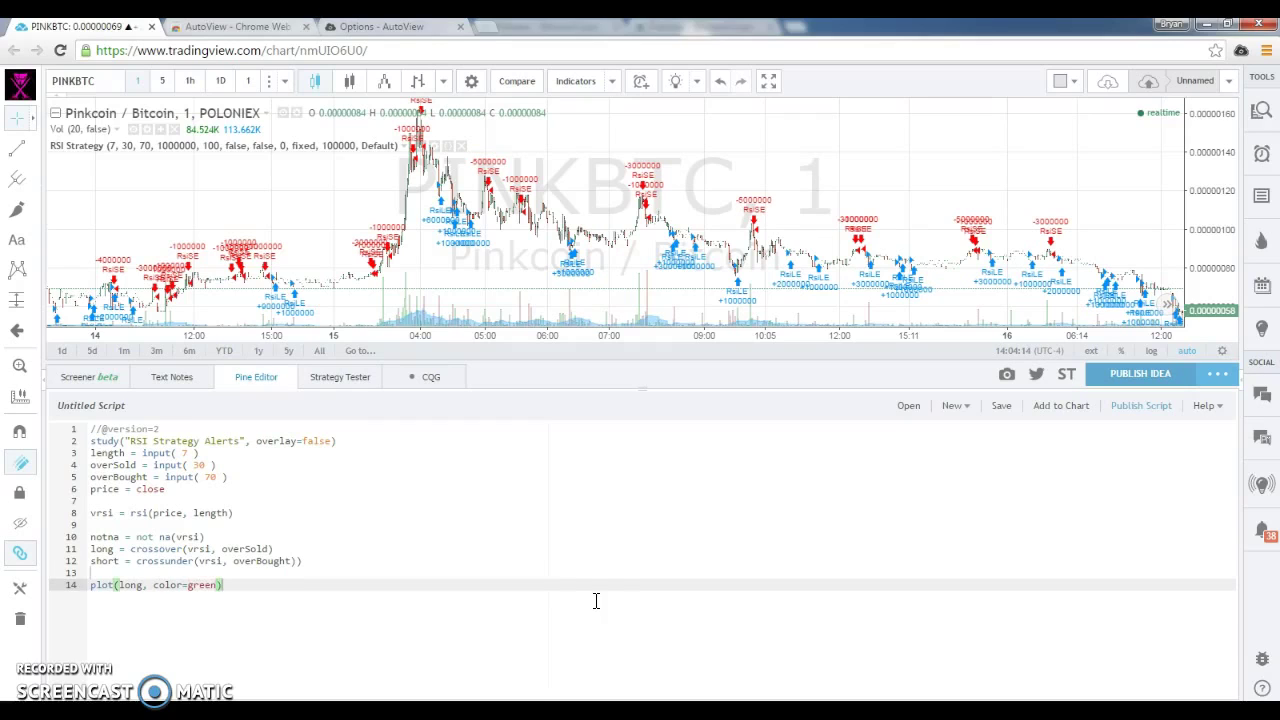
# Add the red short plot, remove line 12's stray parenthesis, and save as RSI Strategy Alerts.
pyautogui.press('Return')
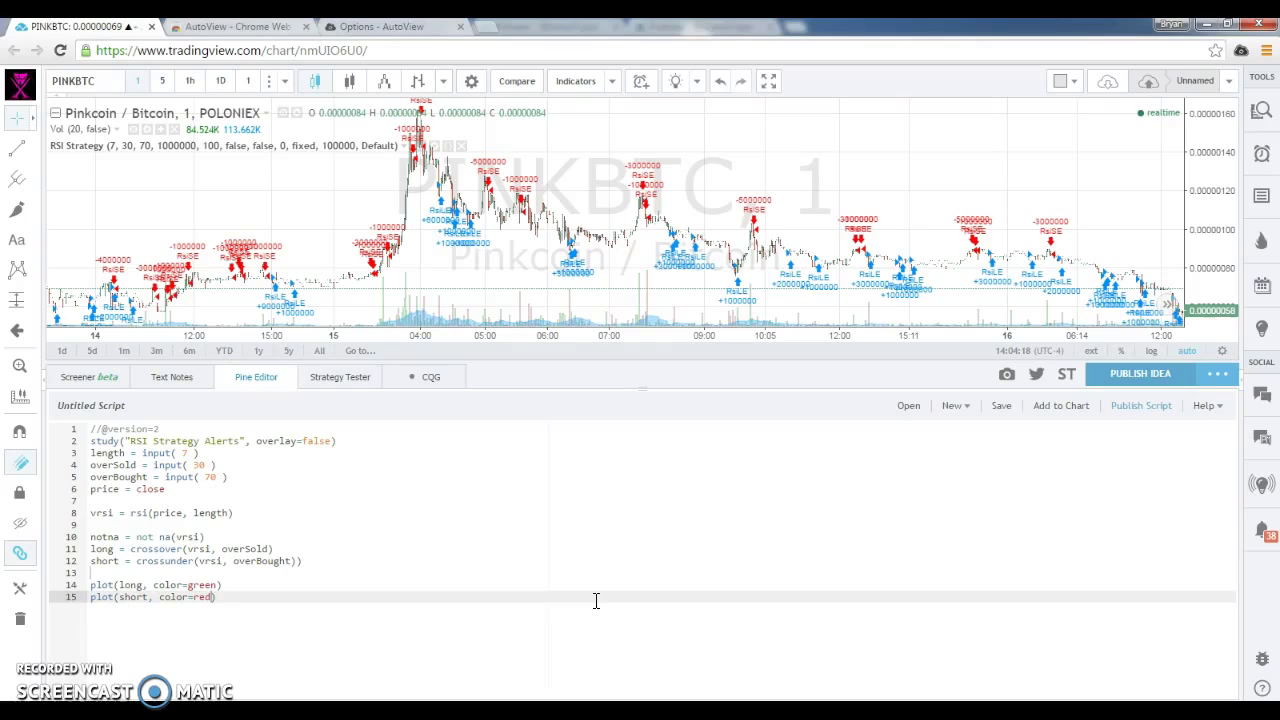
pyautogui.click(1068, 414)
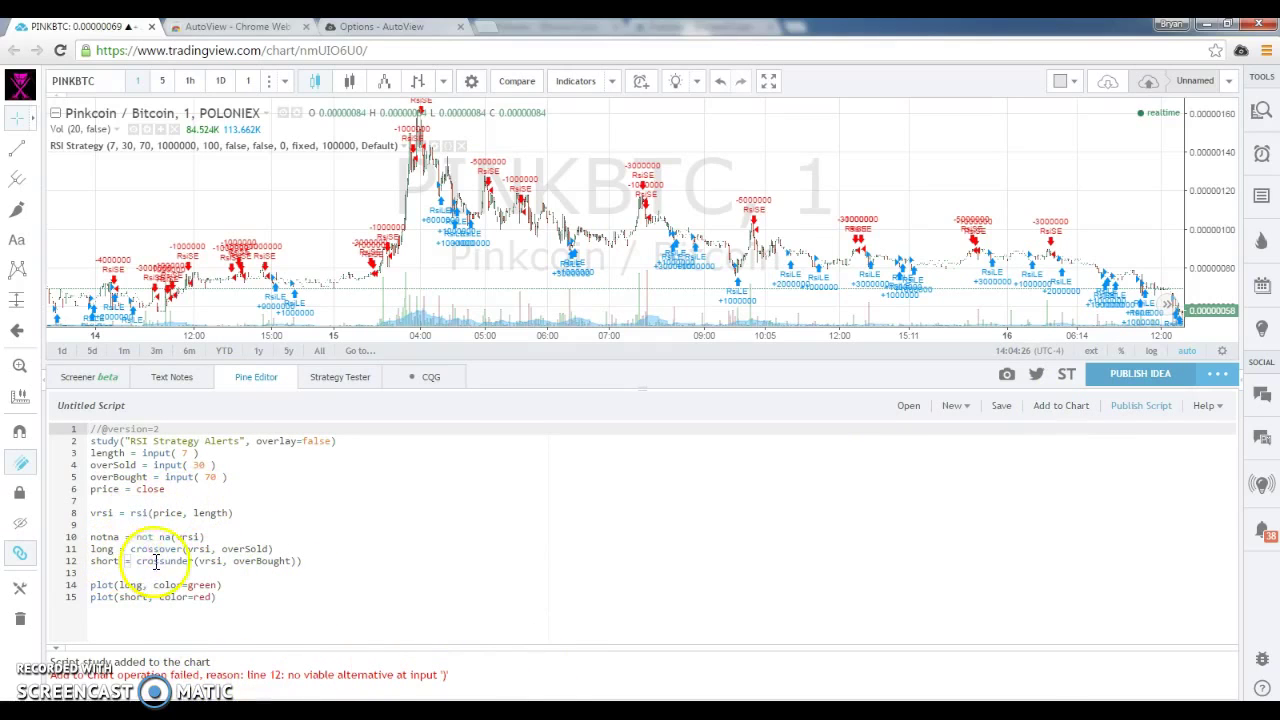
pyautogui.click(327, 560)
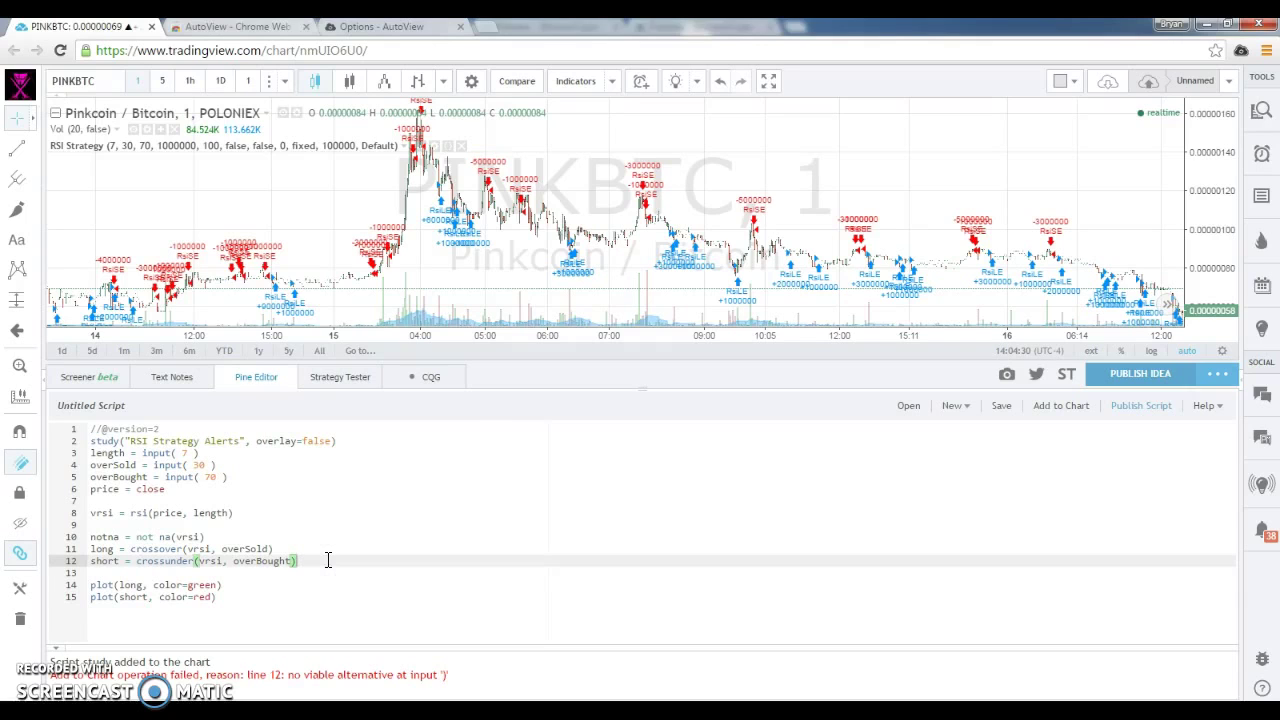
pyautogui.hotkey('ctrl', 's')
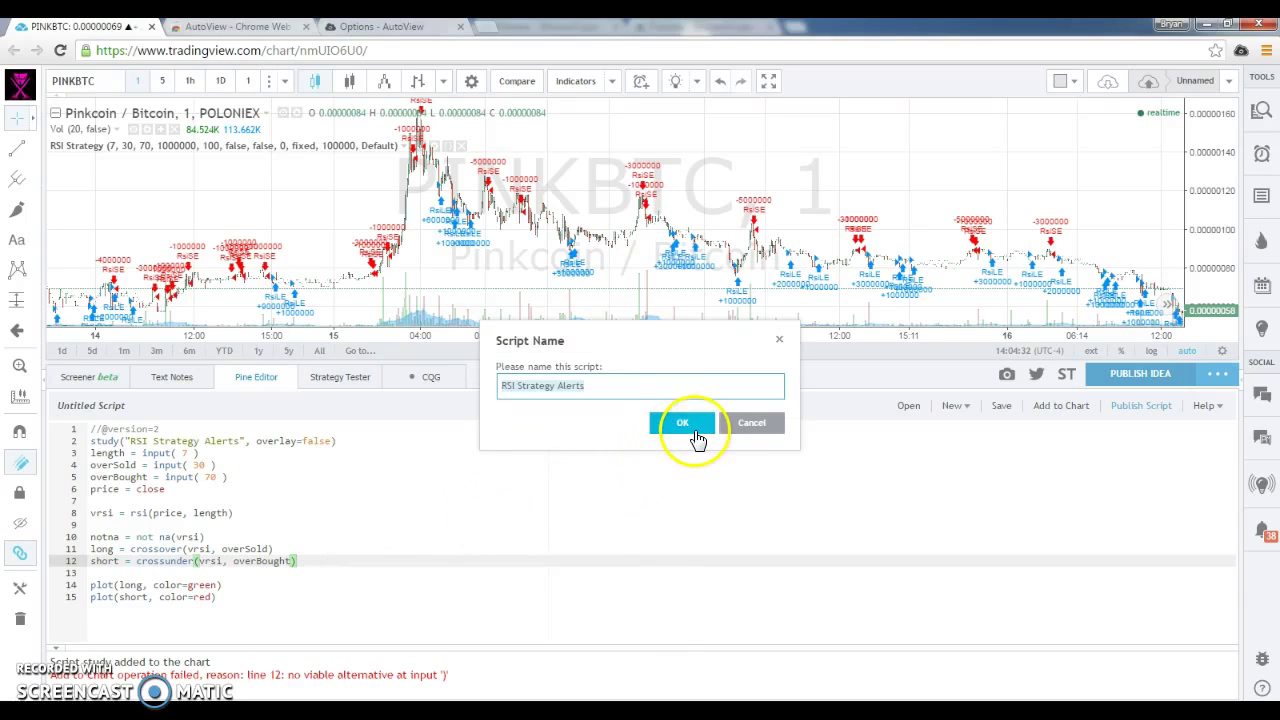
pyautogui.click(690, 425)
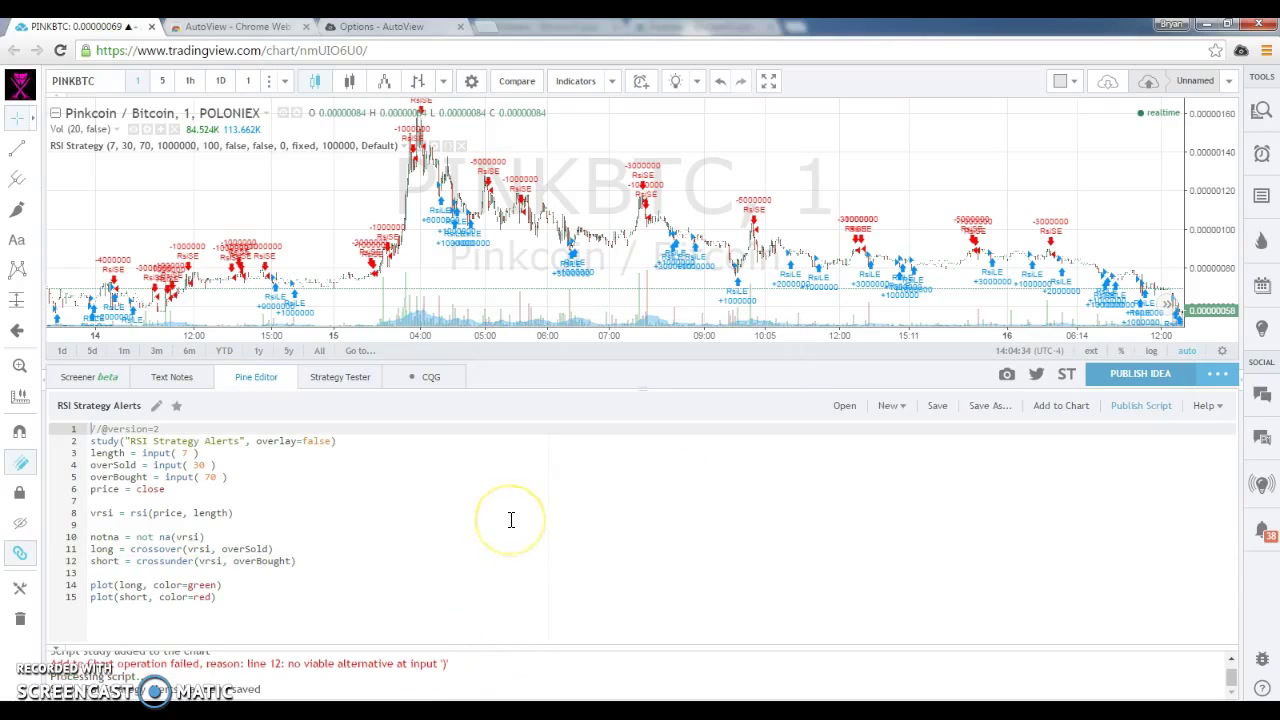
# Add the saved RSI Strategy Alerts study to the chart and pan to the latest bars.
pyautogui.click(1074, 412)
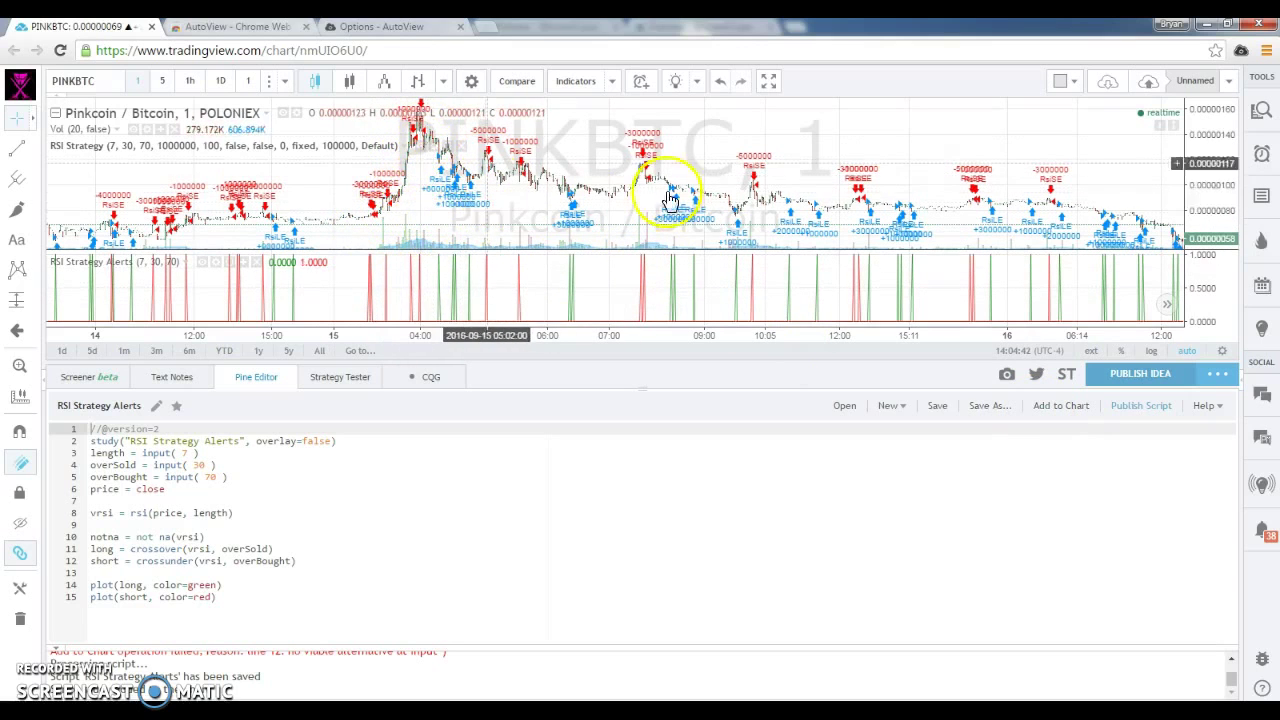
pyautogui.moveTo(1006, 171); pyautogui.dragTo(757, 186)
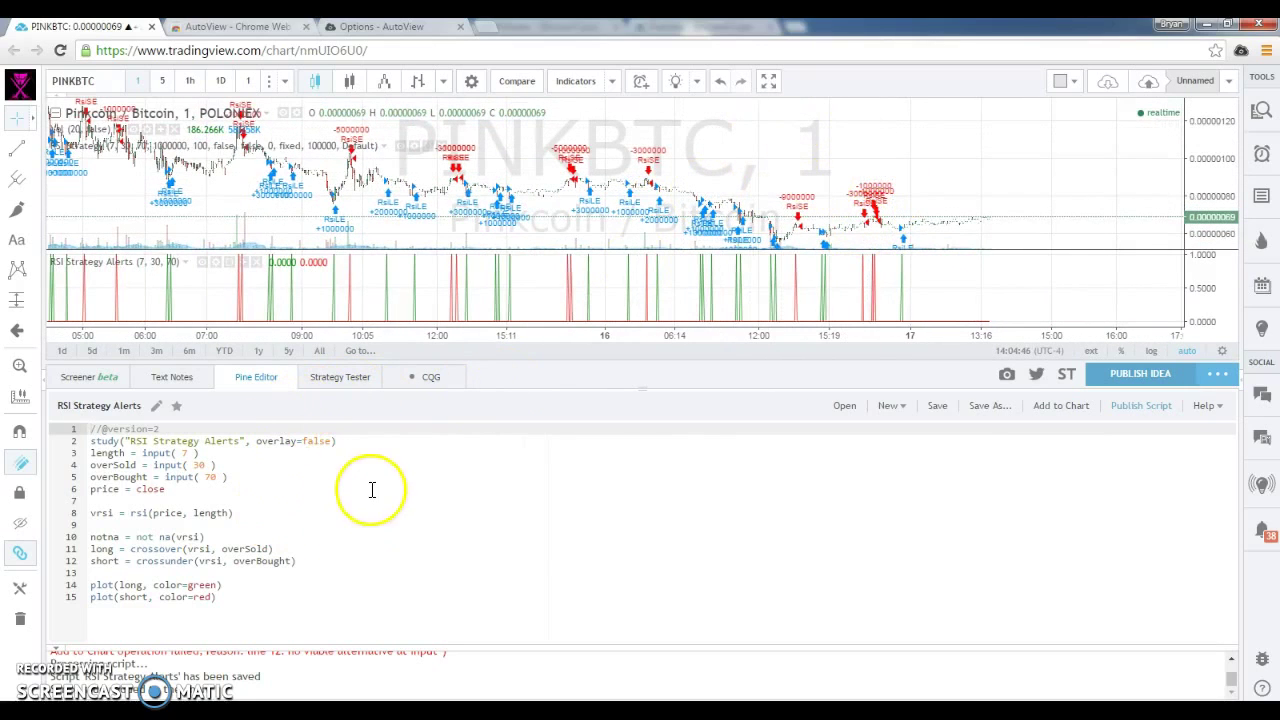
pyautogui.click(392, 551)
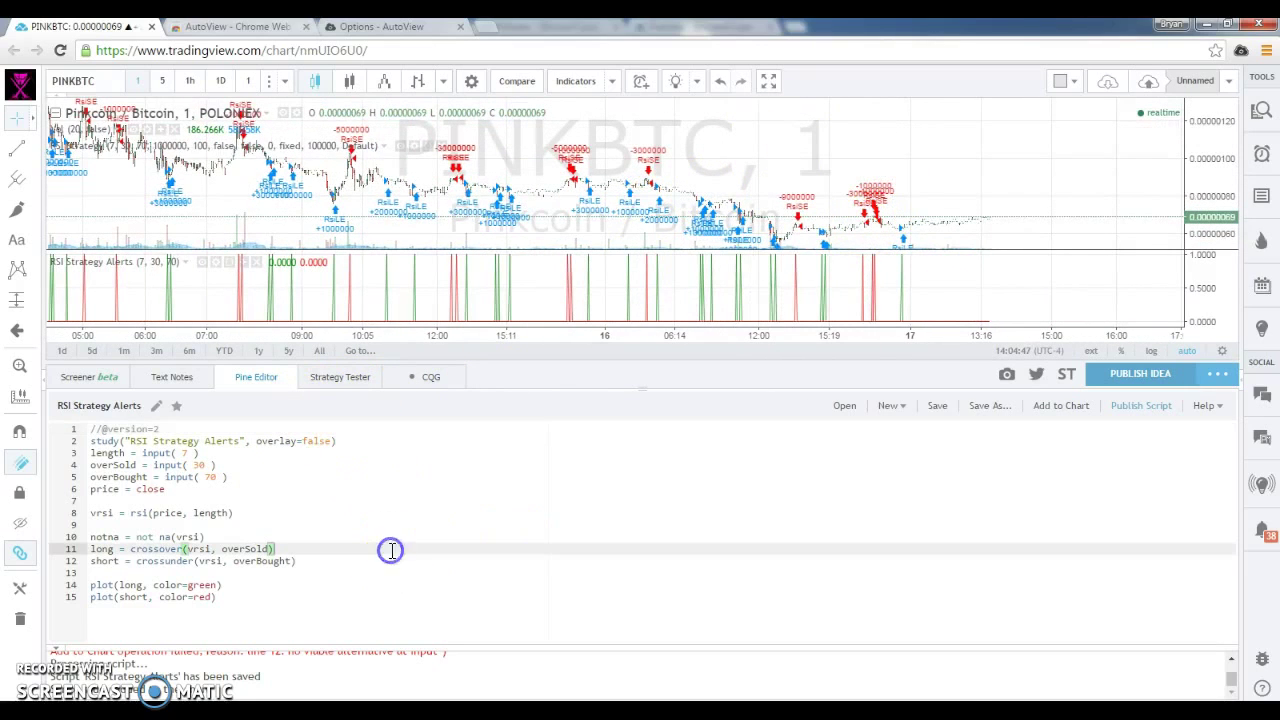
# Check which RSI Strategy Alerts plots a new PINKBTC alert can watch, then cancel the alert.
pyautogui.click(1264, 154)
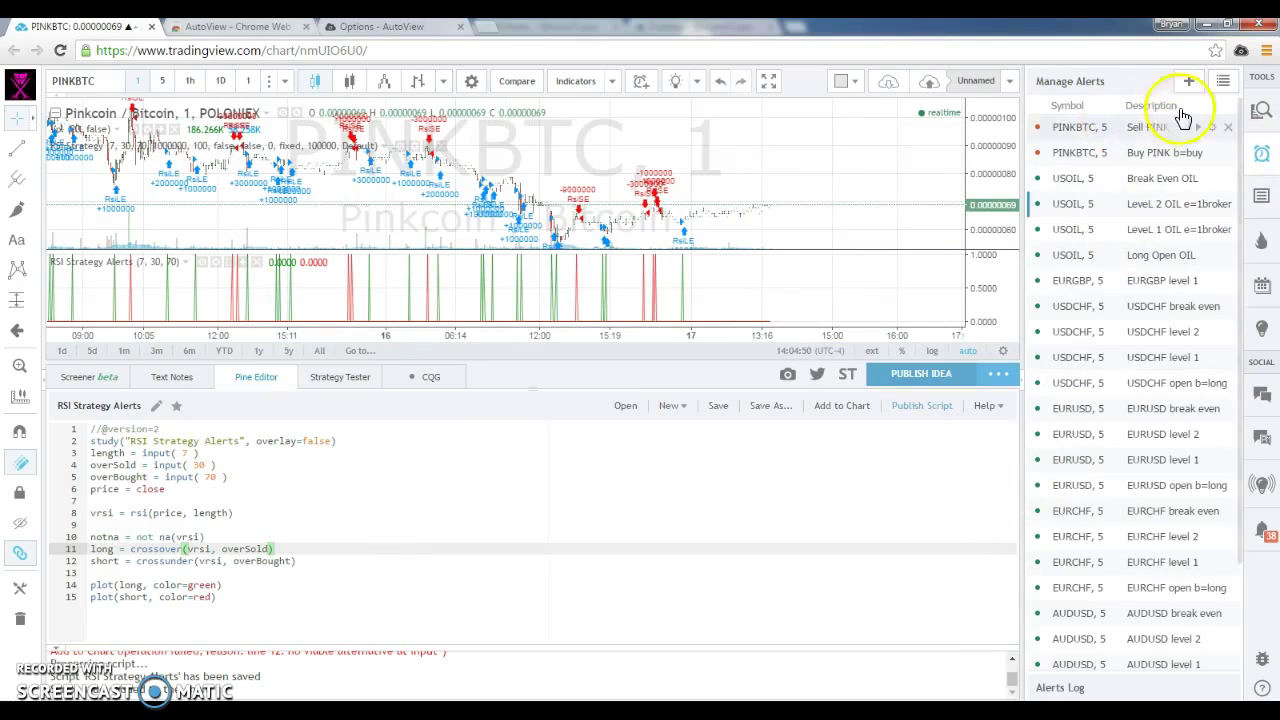
pyautogui.click(1189, 81)
pyautogui.click(668, 233)
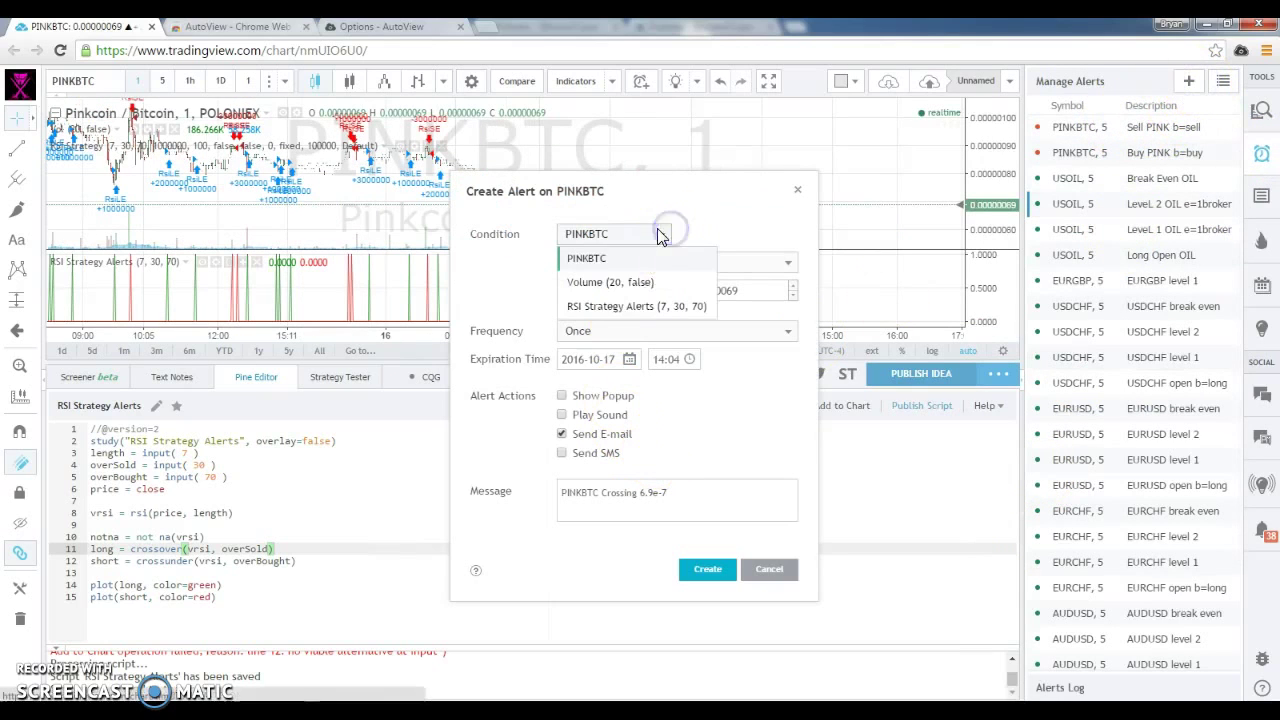
pyautogui.click(616, 310)
pyautogui.click(757, 234)
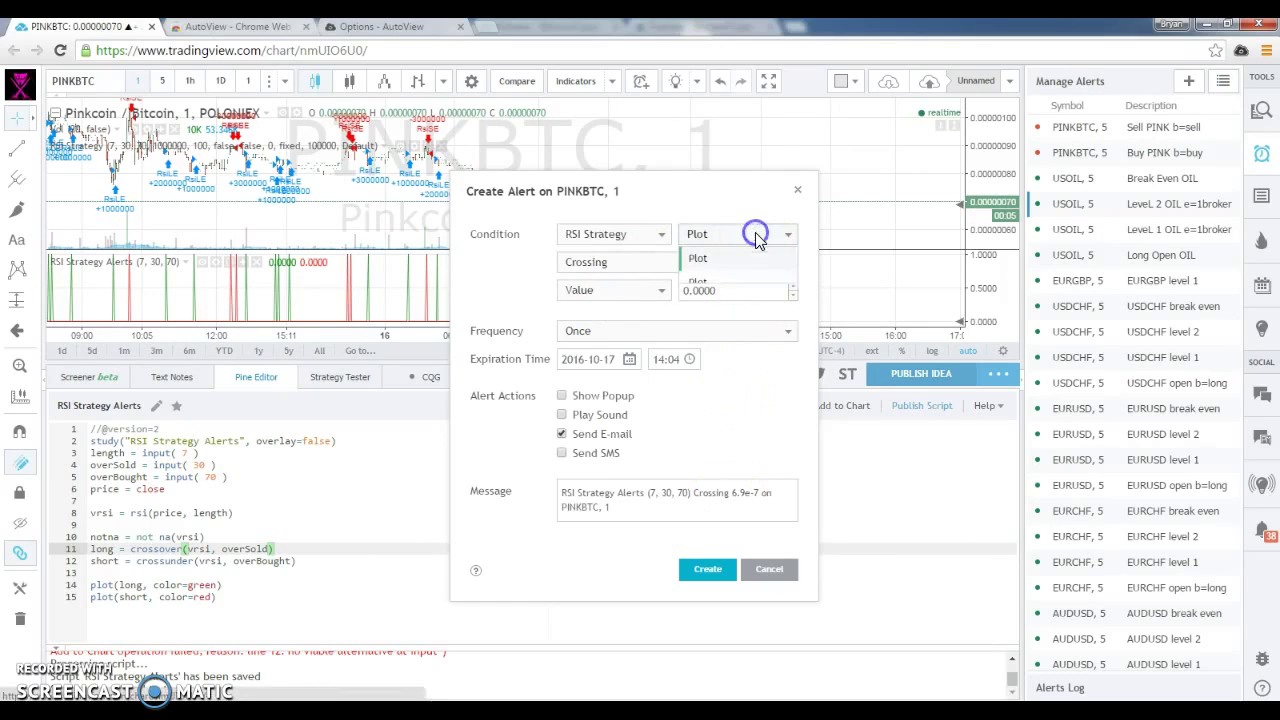
pyautogui.click(799, 190)
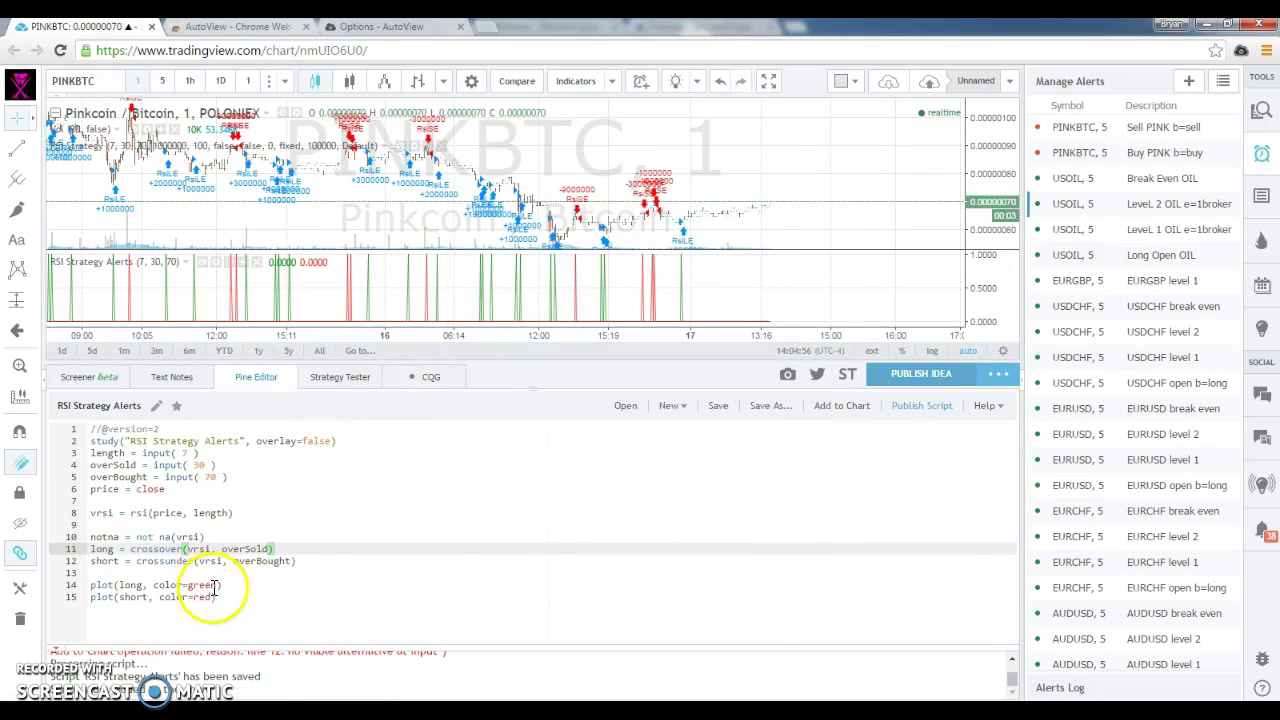
# Give the long and short plot calls the titles "Long" and "Short" and save the script.
pyautogui.click(145, 587)
pyautogui.press('Return')
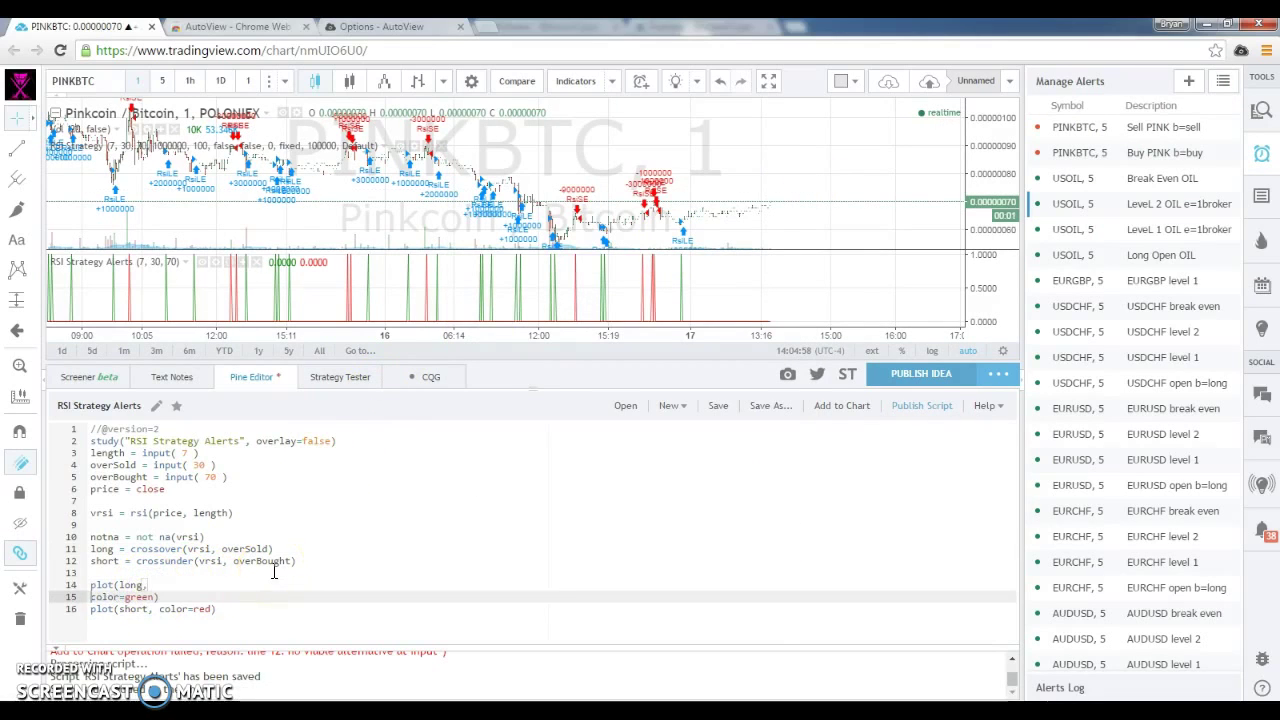
pyautogui.hotkey('ctrl', 'z')
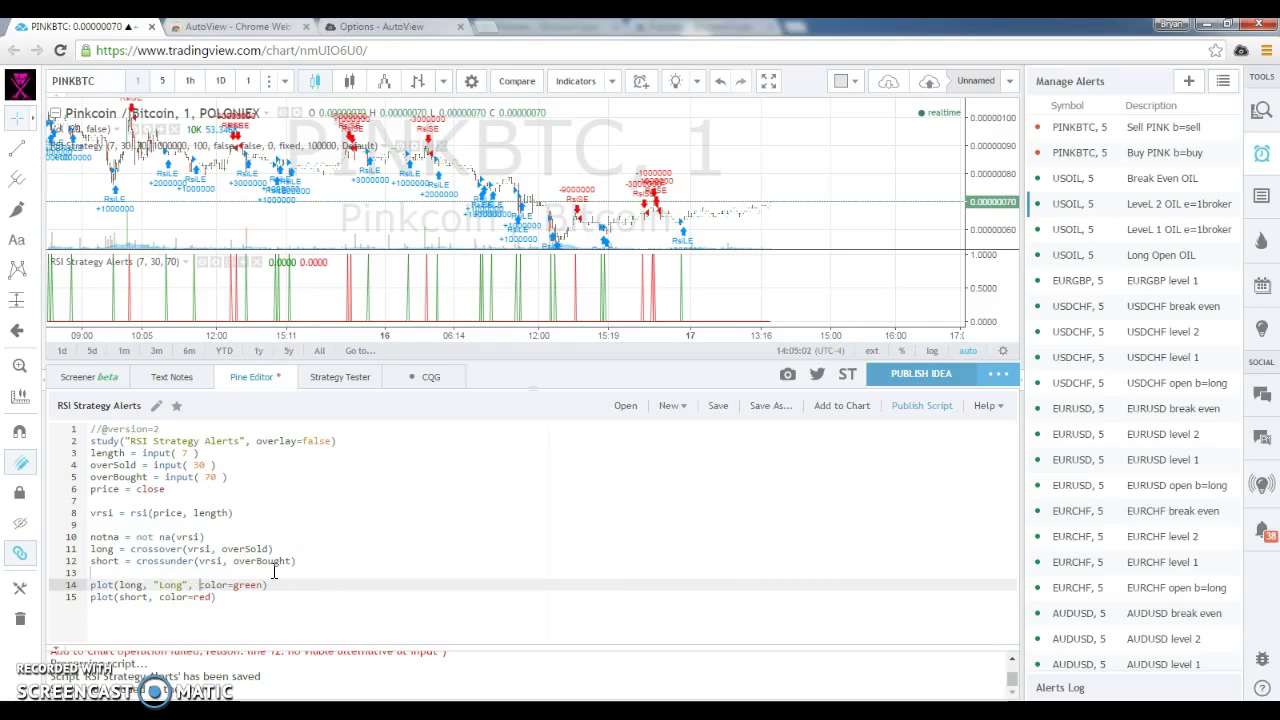
pyautogui.click(157, 598)
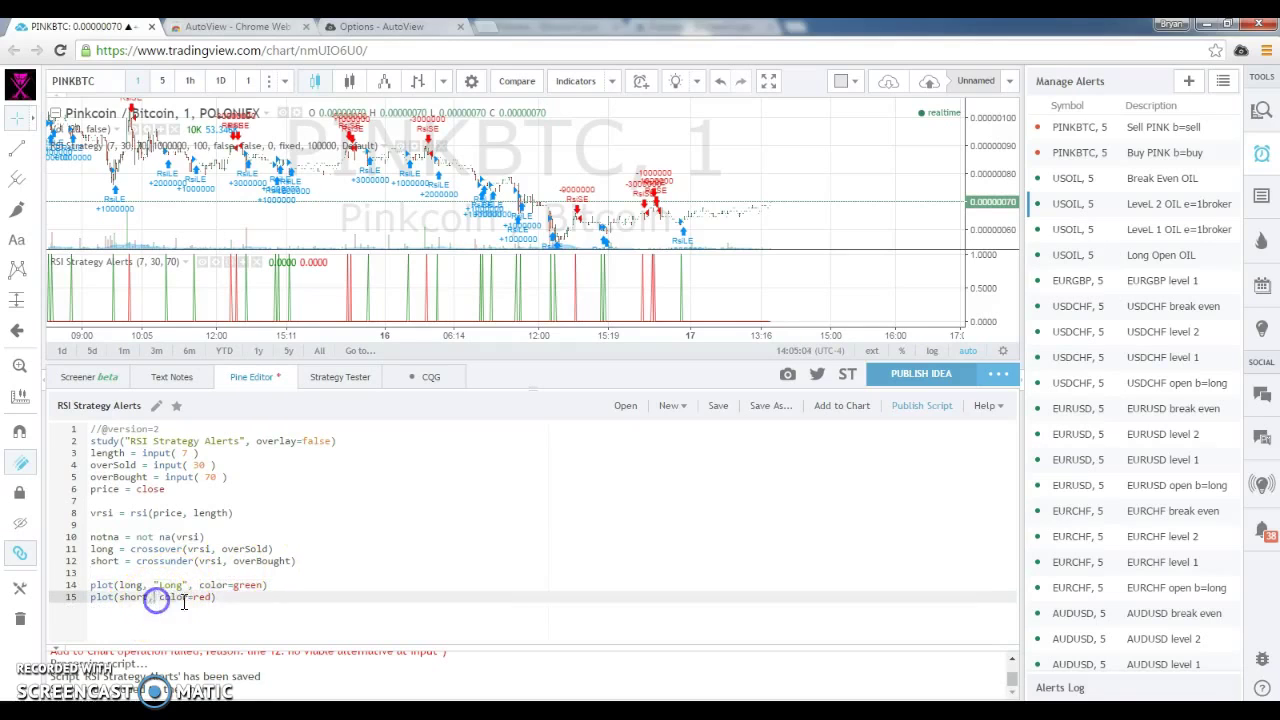
pyautogui.click(209, 598)
pyautogui.hotkey('ctrl', 's')
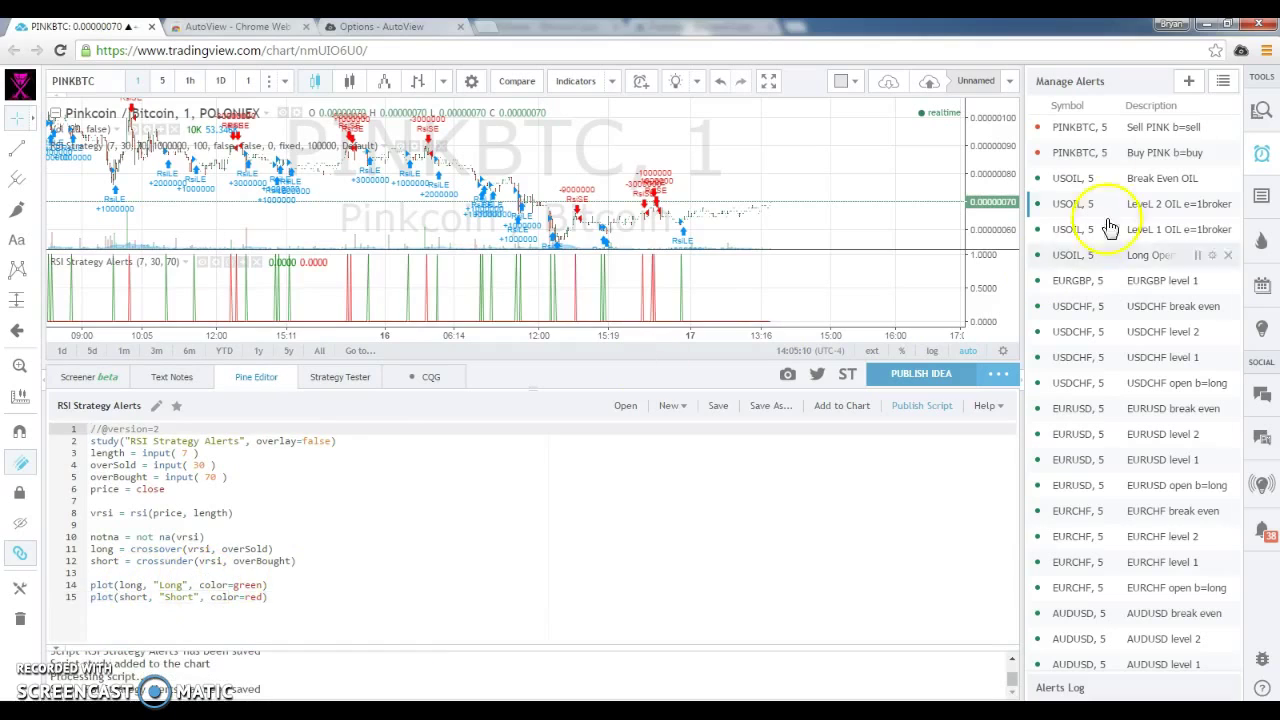
# Start a new PINKBTC alert on RSI Strategy Alerts, Long plot, with condition Crossing Down.
pyautogui.click(1189, 88)
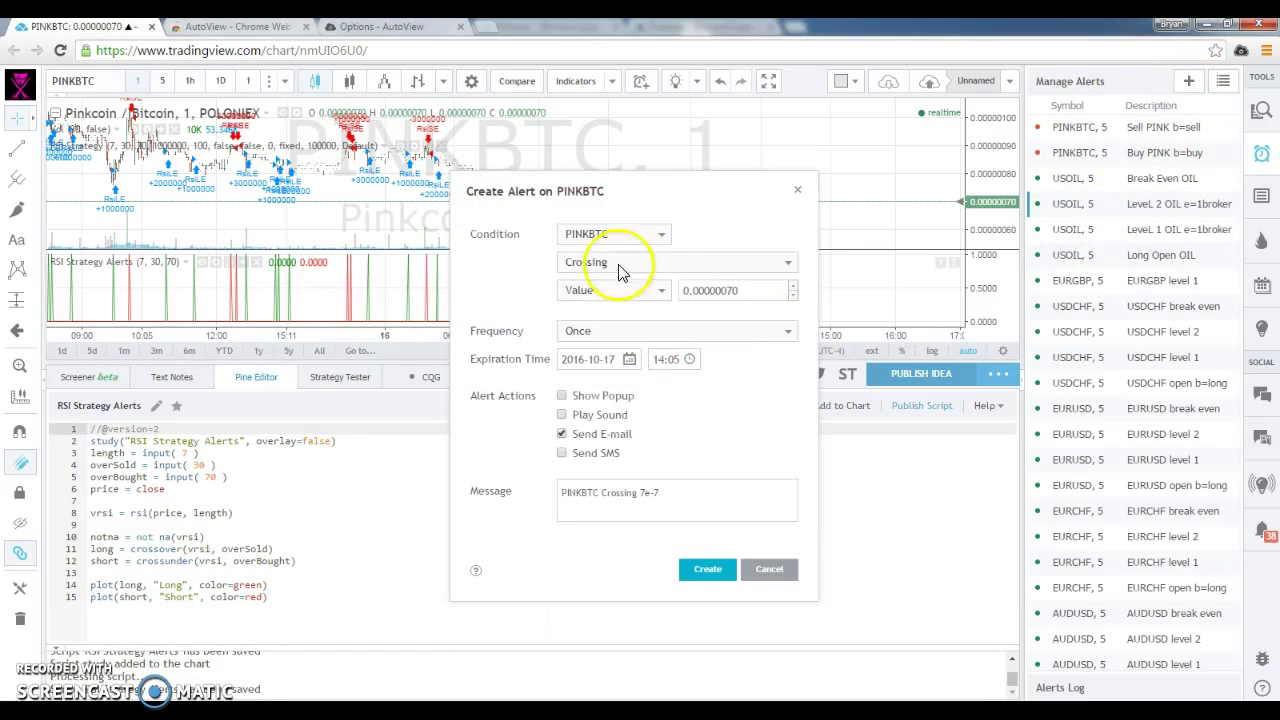
pyautogui.click(658, 236)
pyautogui.click(624, 306)
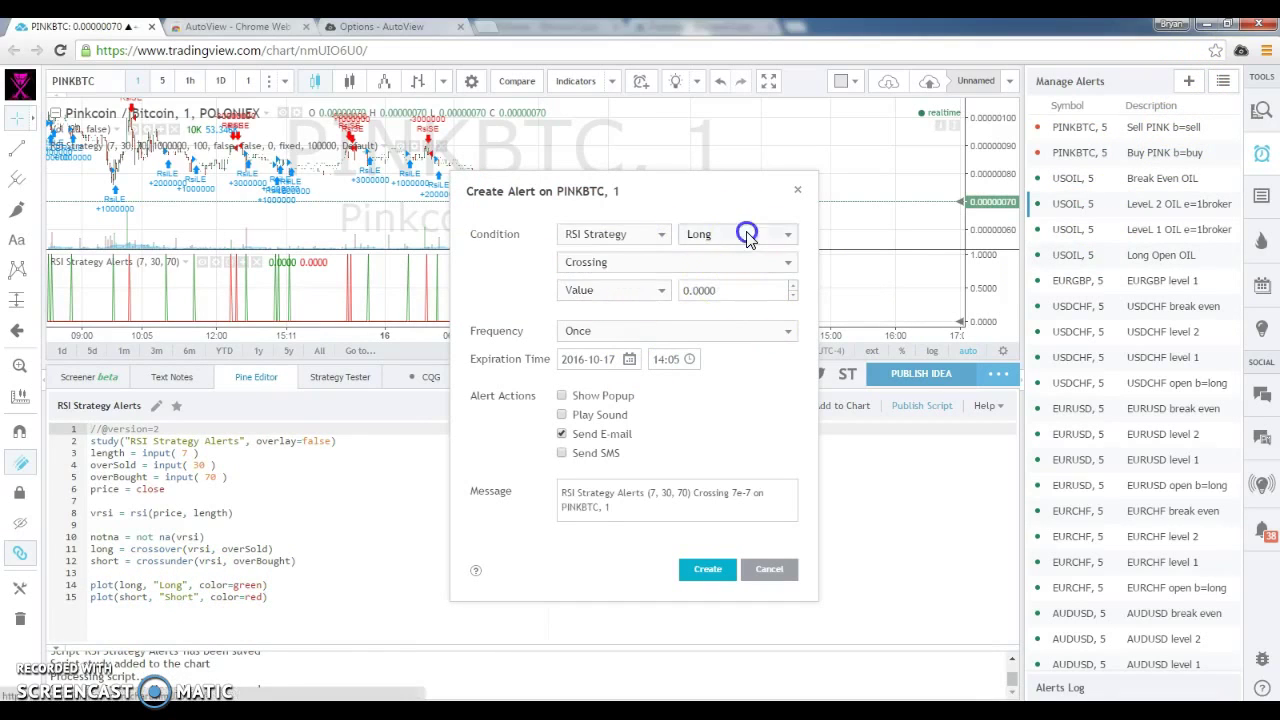
pyautogui.click(748, 234)
pyautogui.click(748, 236)
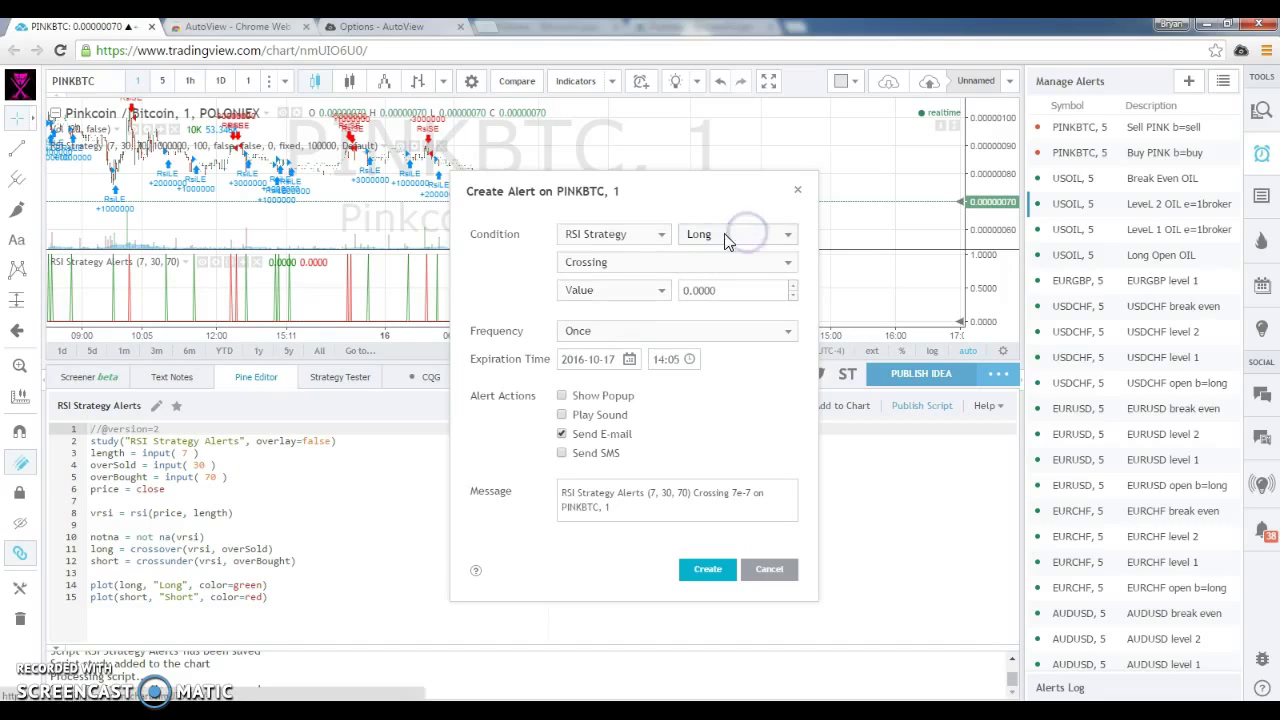
pyautogui.click(646, 261)
pyautogui.click(607, 336)
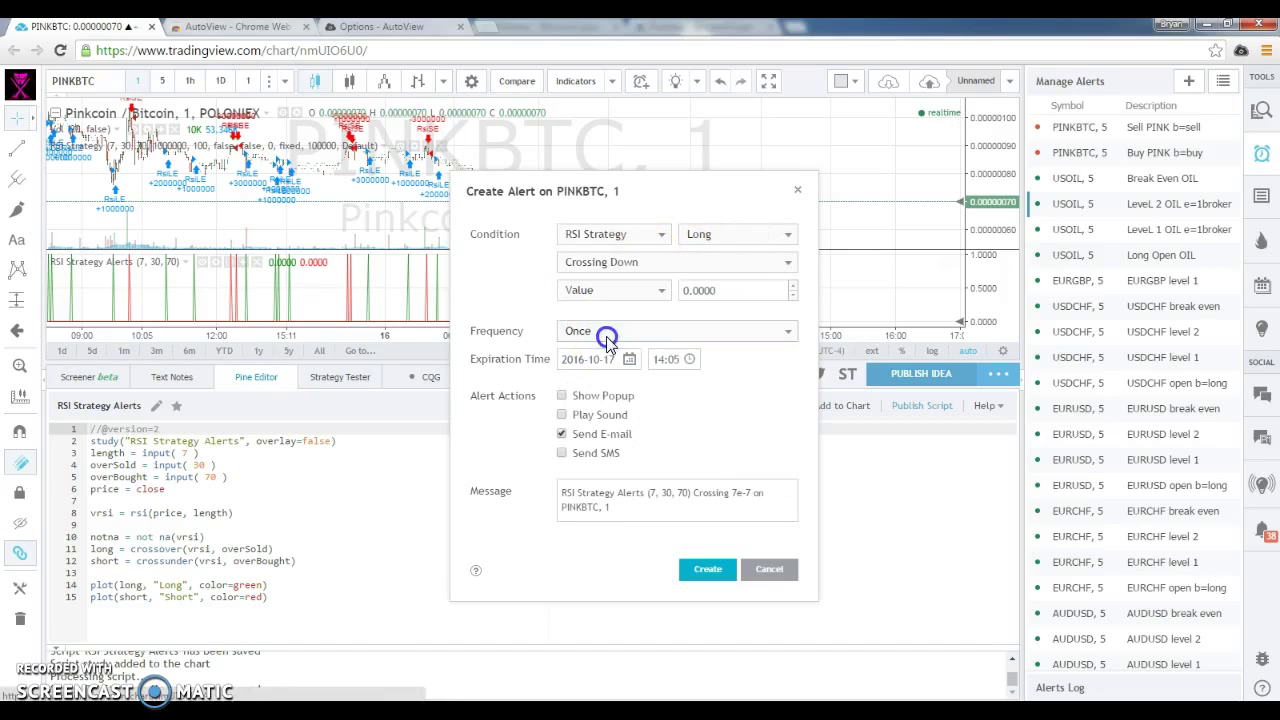
pyautogui.click(686, 263)
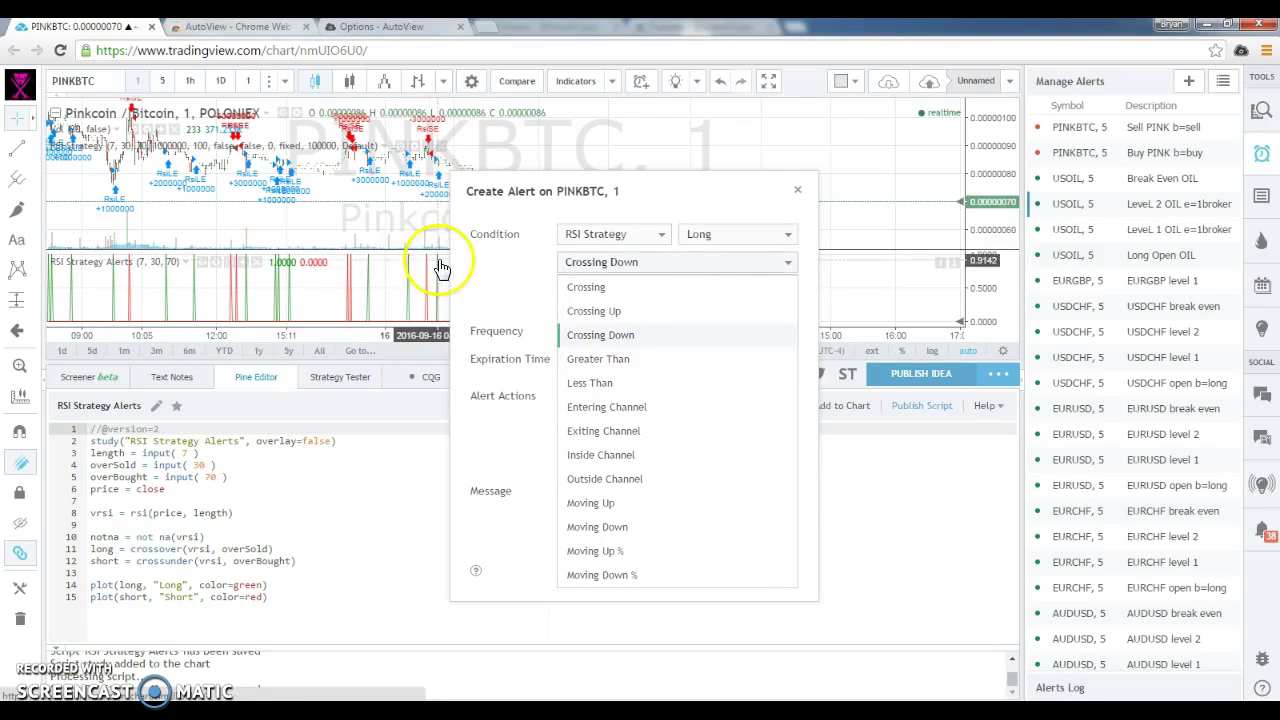
pyautogui.click(611, 342)
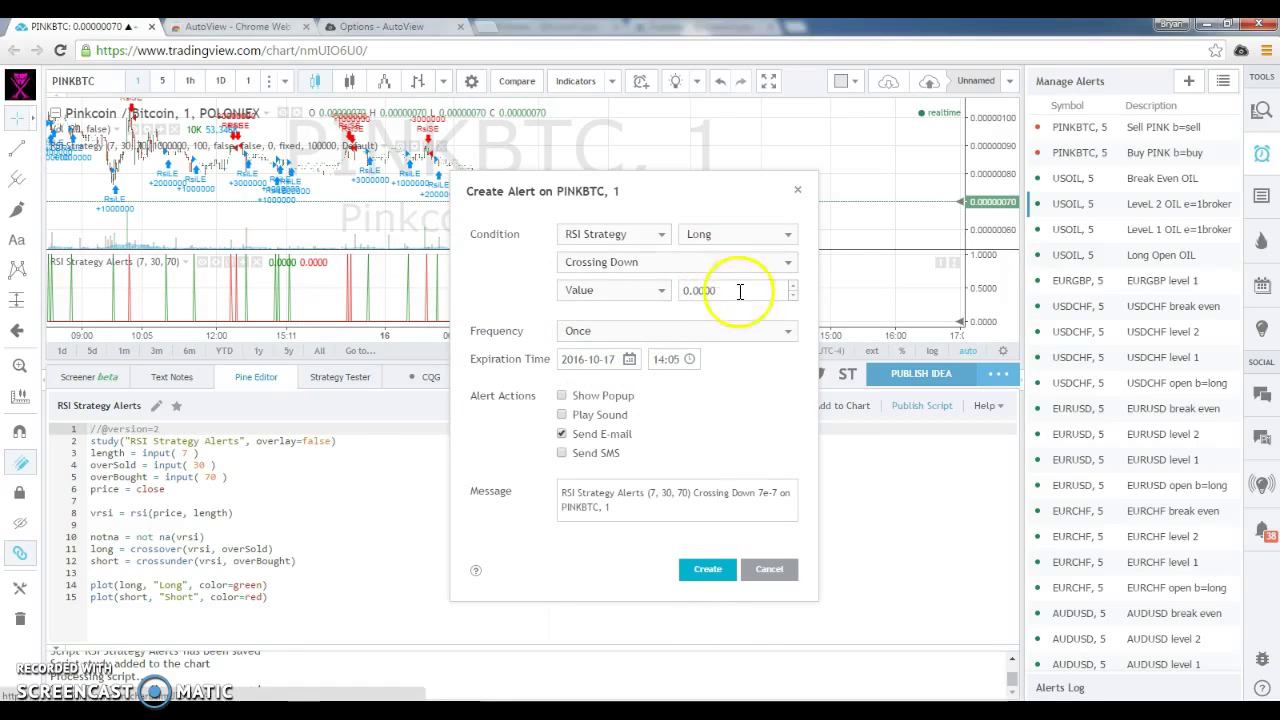
# Set the alert's threshold value to 0.9.
pyautogui.click(701, 291)
pyautogui.press('BackSpace')
pyautogui.press('BackSpace')
pyautogui.press('BackSpace')
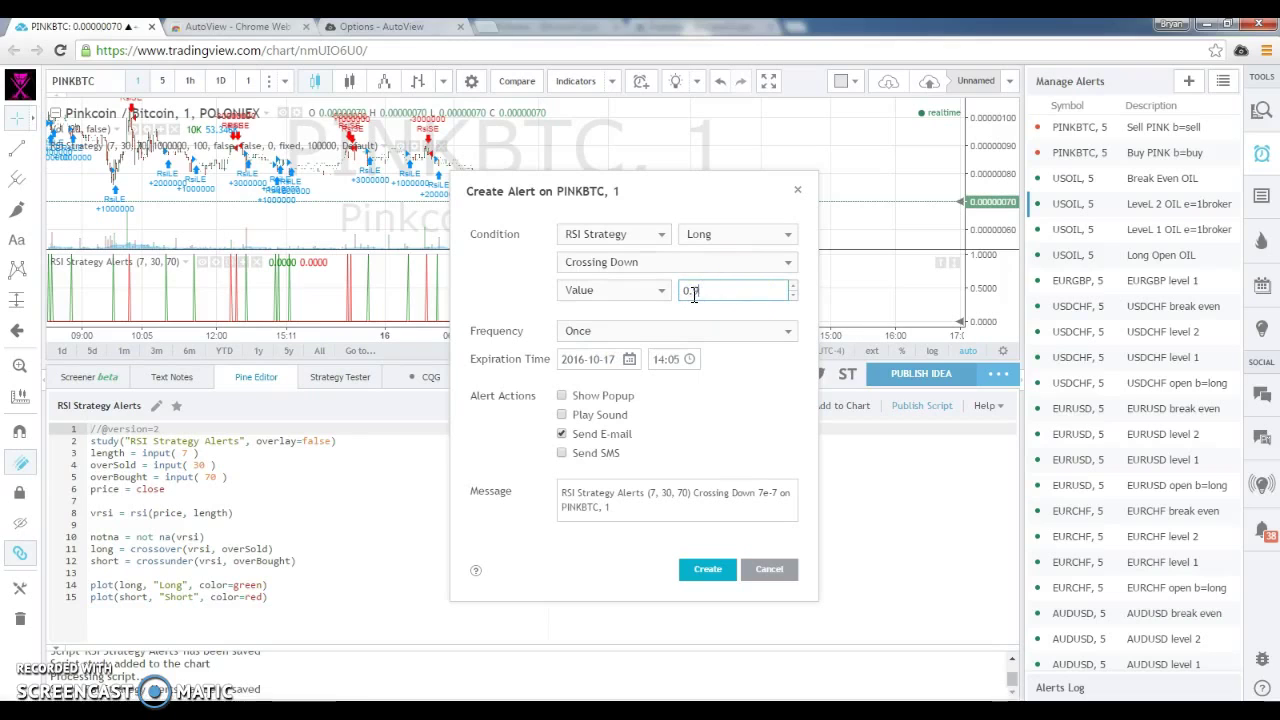
pyautogui.press('BackSpace')
pyautogui.write('9')
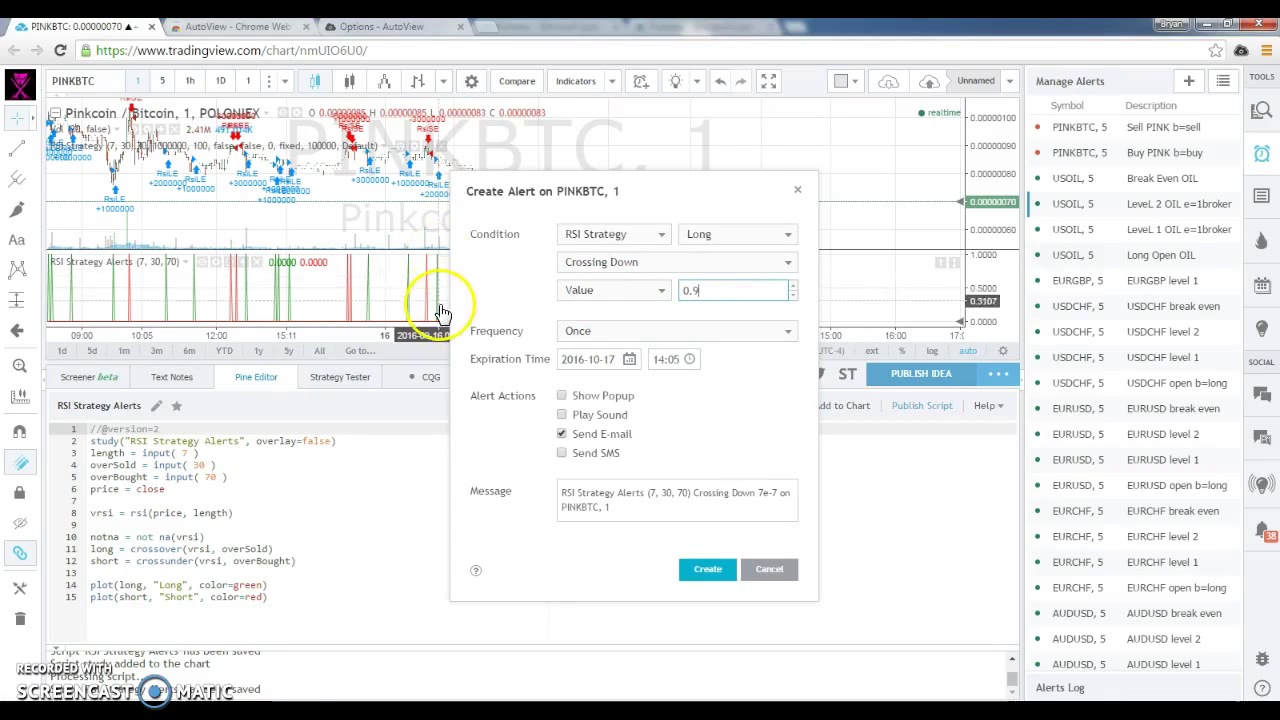
pyautogui.scroll(1, 434, 302)
pyautogui.scroll(5, 420, 295)
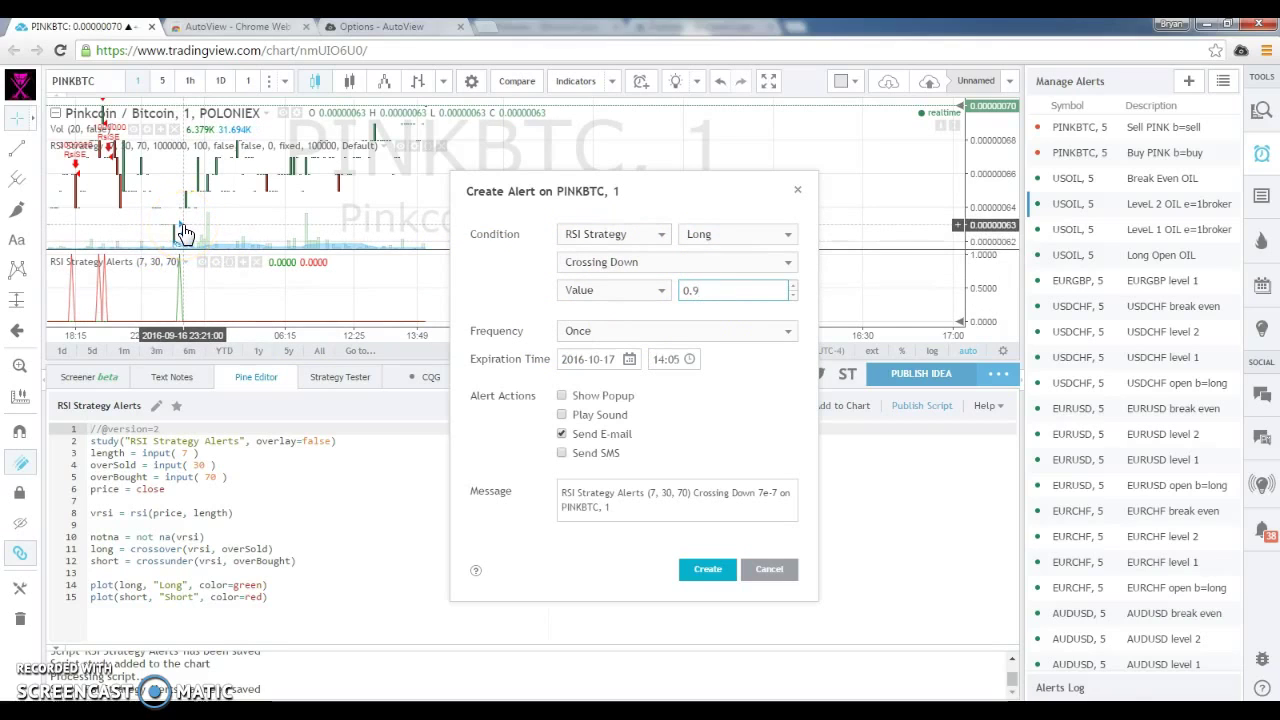
pyautogui.click(668, 335)
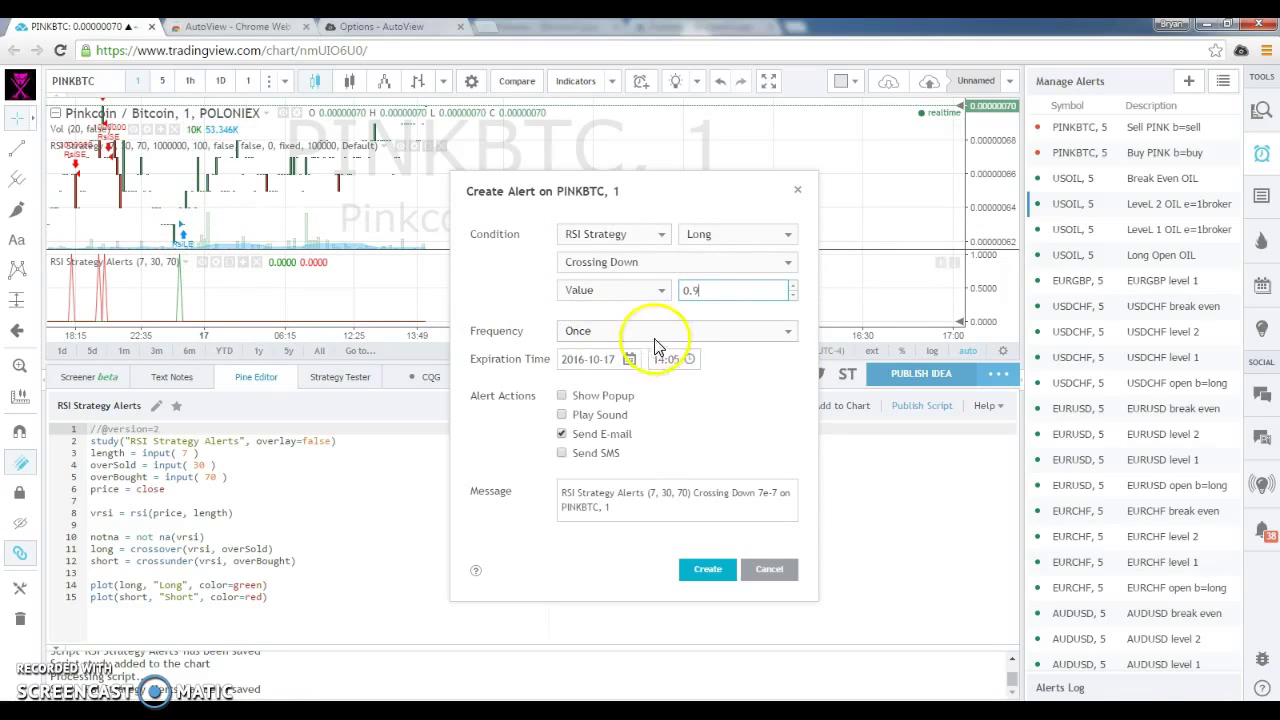
# Make the alert fire Once per bar (on condition) with a popup instead of e-mail.
pyautogui.click(773, 343)
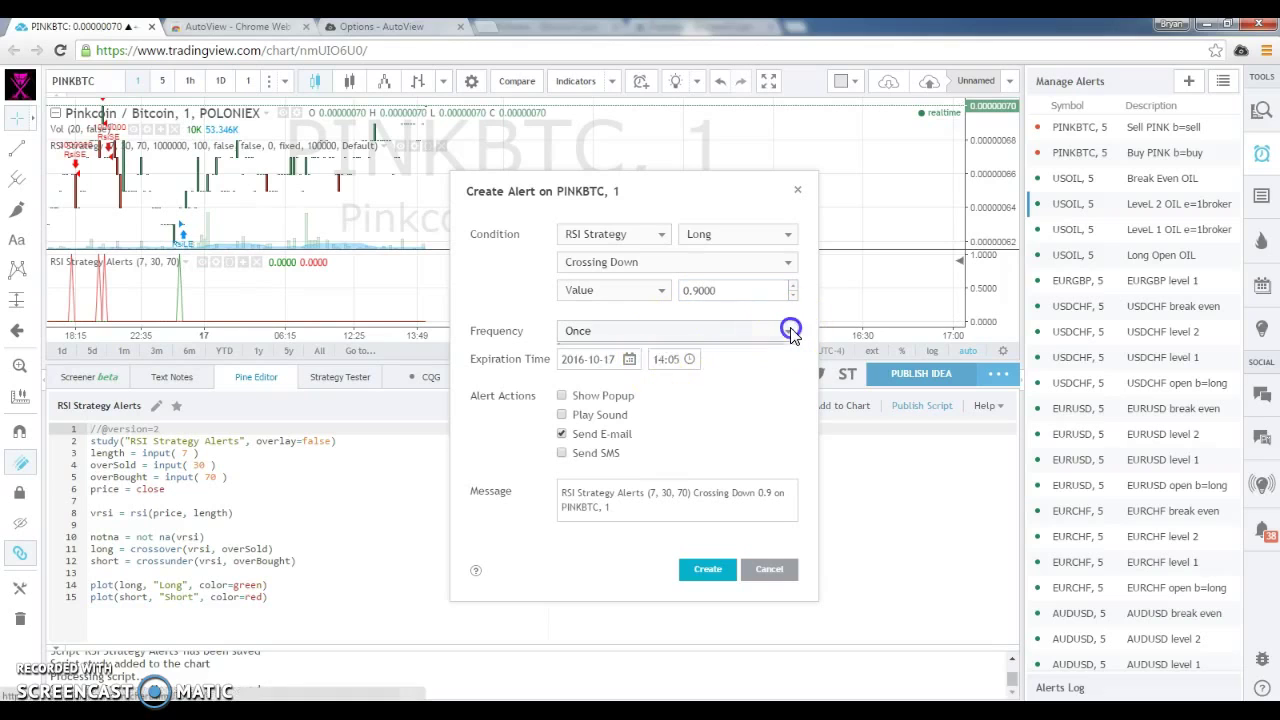
pyautogui.click(790, 331)
pyautogui.click(651, 376)
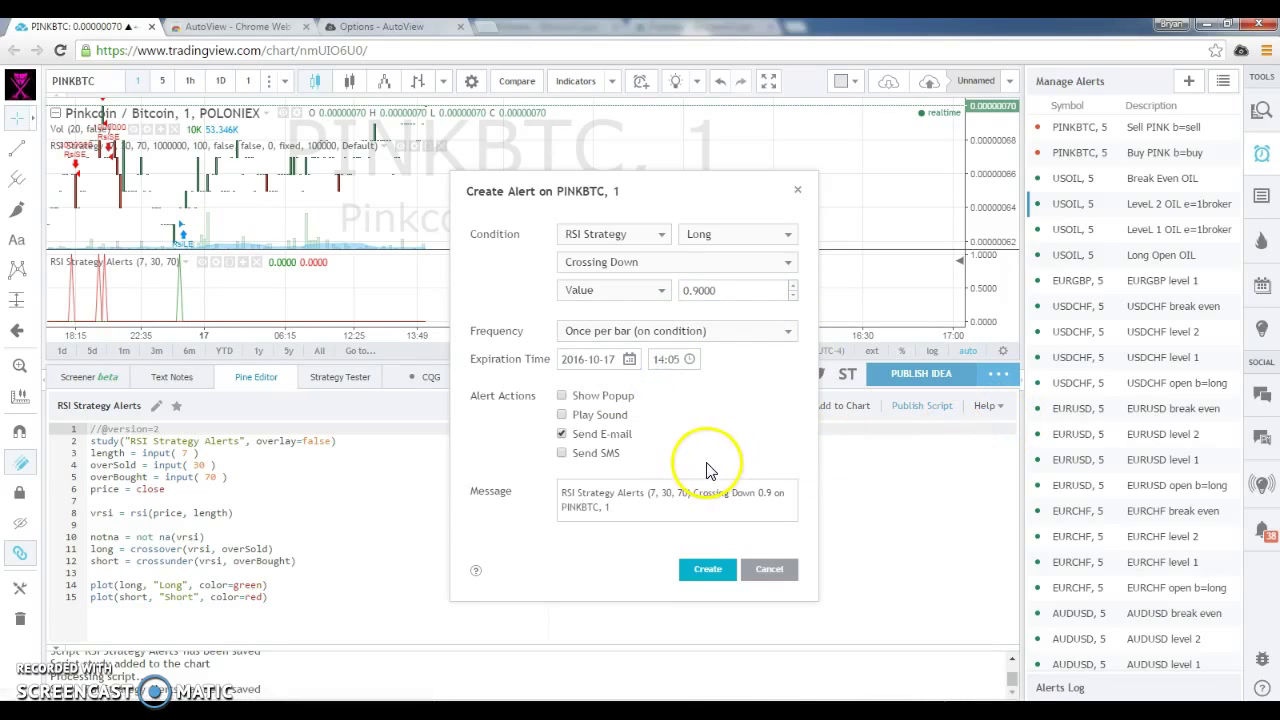
pyautogui.click(561, 434)
pyautogui.click(561, 396)
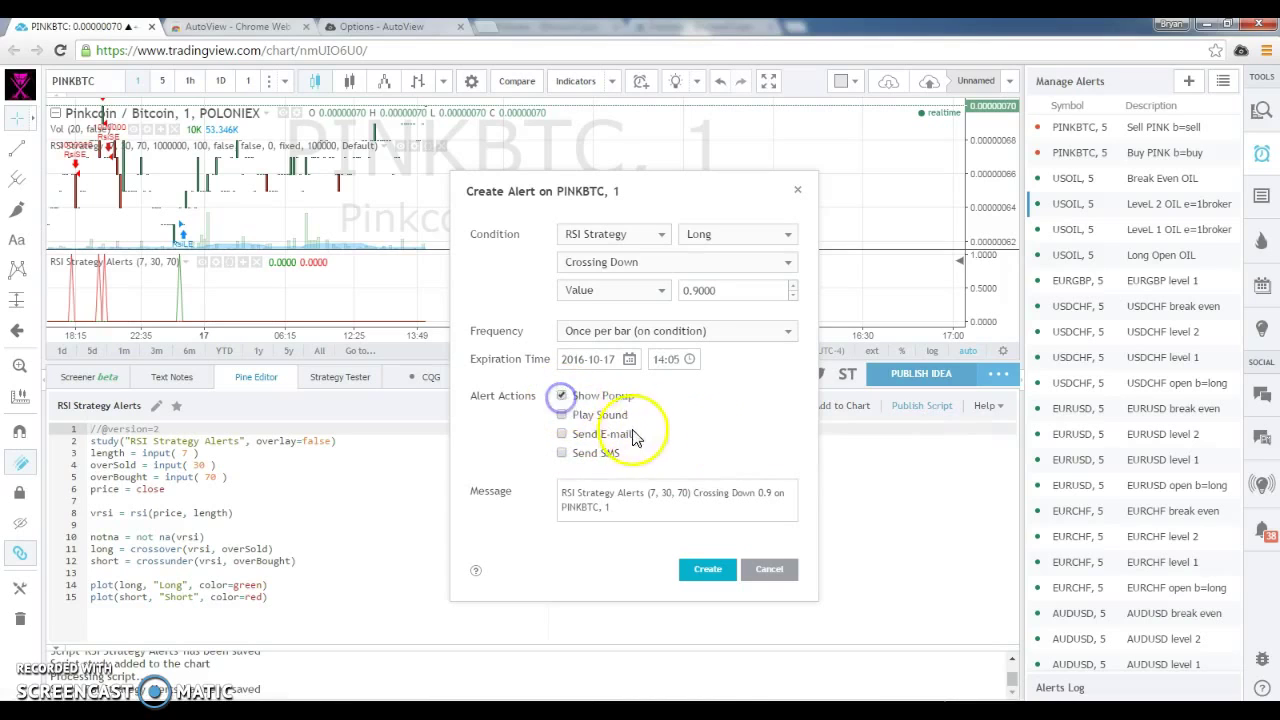
# Replace the alert message with "Pink Buy" and a second line reading b=buy q=1100000 p=.
pyautogui.tripleClick(588, 512)
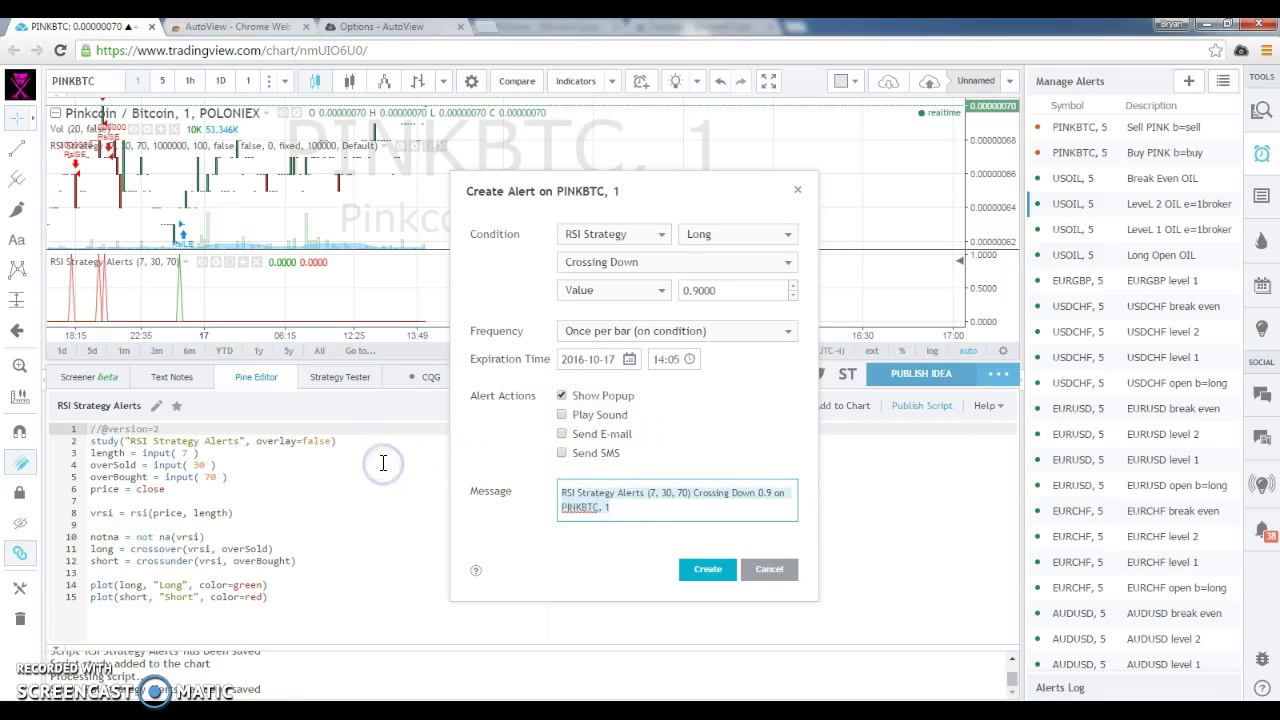
pyautogui.write('Pink B')
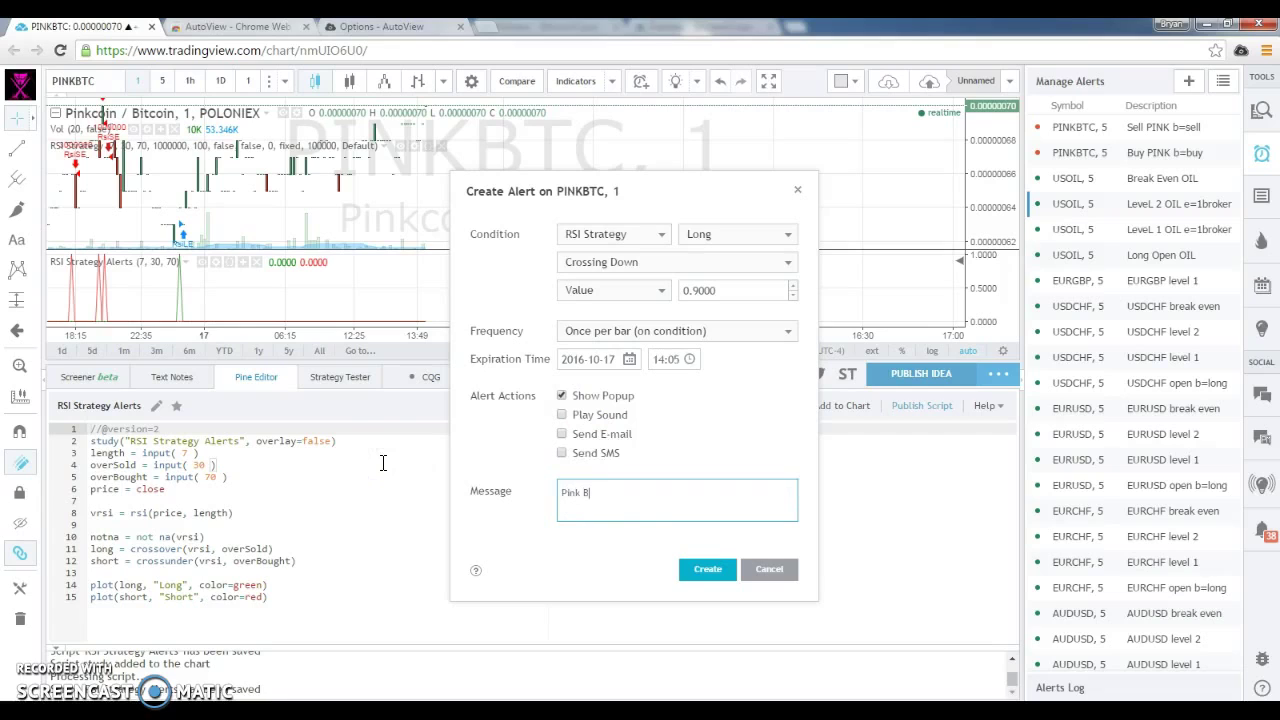
pyautogui.write('uy')
pyautogui.press('Return')
pyautogui.write('b=buy ')
pyautogui.write('t=margin')
pyautogui.press('Left')
pyautogui.press('Left')
pyautogui.press('Left')
pyautogui.press('Left')
pyautogui.press('Left')
pyautogui.press('Left')
pyautogui.press('Left')
pyautogui.press('Left')
pyautogui.press('BackSpace')
pyautogui.press('BackSpace')
pyautogui.press('BackSpace')
pyautogui.press('BackSpace')
pyautogui.write('long')
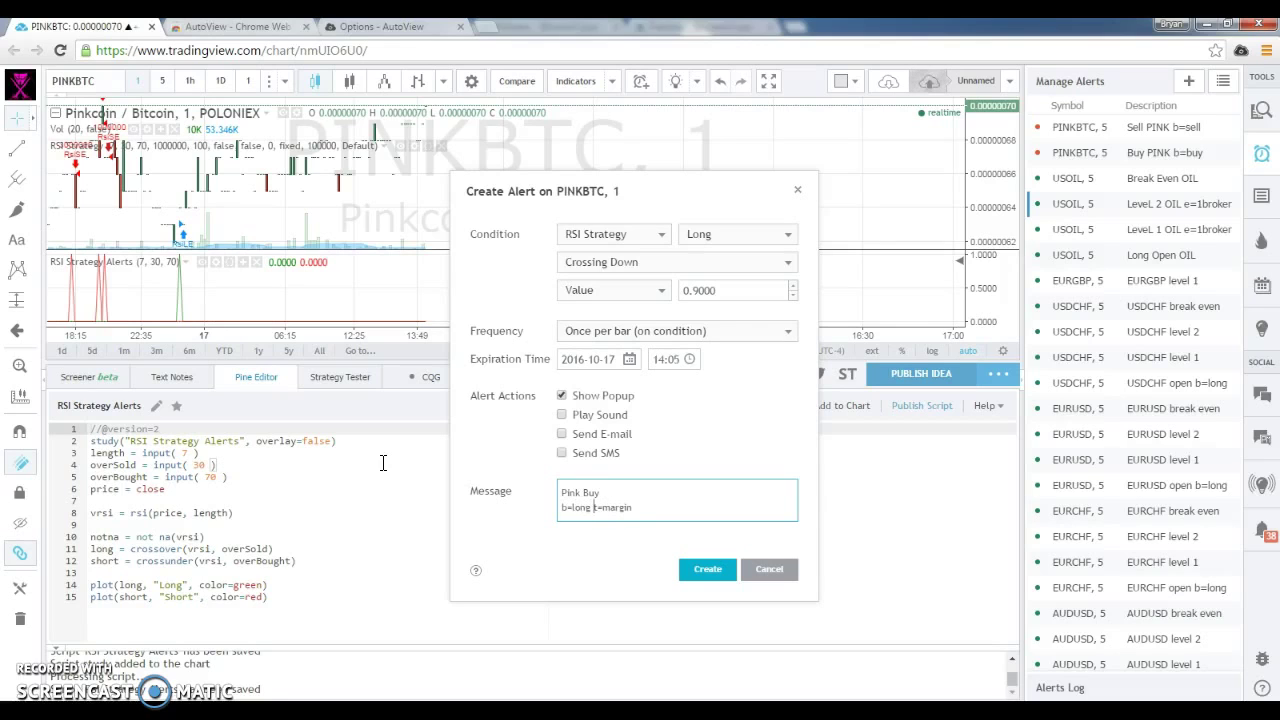
pyautogui.press('BackSpace')
pyautogui.press('BackSpace')
pyautogui.press('BackSpace')
pyautogui.press('BackSpace')
pyautogui.press('BackSpace')
pyautogui.press('Delete')
pyautogui.press('Delete')
pyautogui.press('Delete')
pyautogui.press('Delete')
pyautogui.press('Delete')
pyautogui.press('Delete')
pyautogui.press('Delete')
pyautogui.press('Delete')
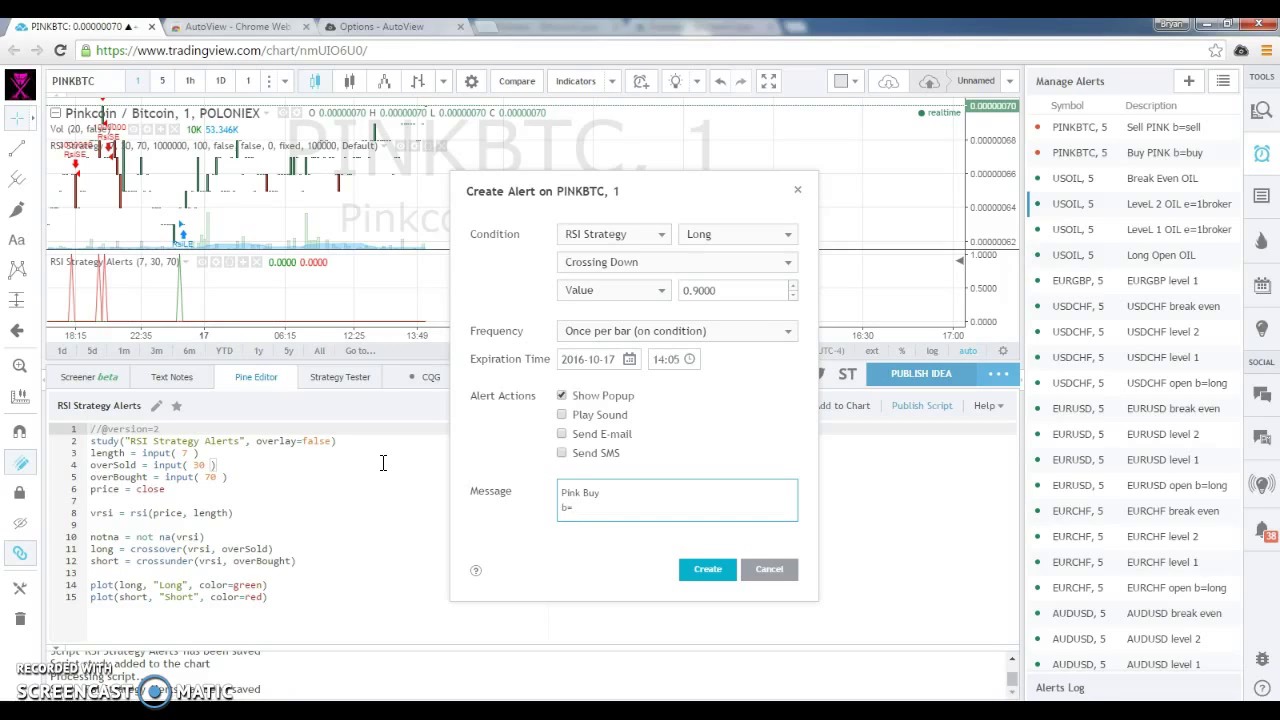
pyautogui.write('buy')
pyautogui.write(' q=11')
pyautogui.write('00000')
pyautogui.write(' p=')
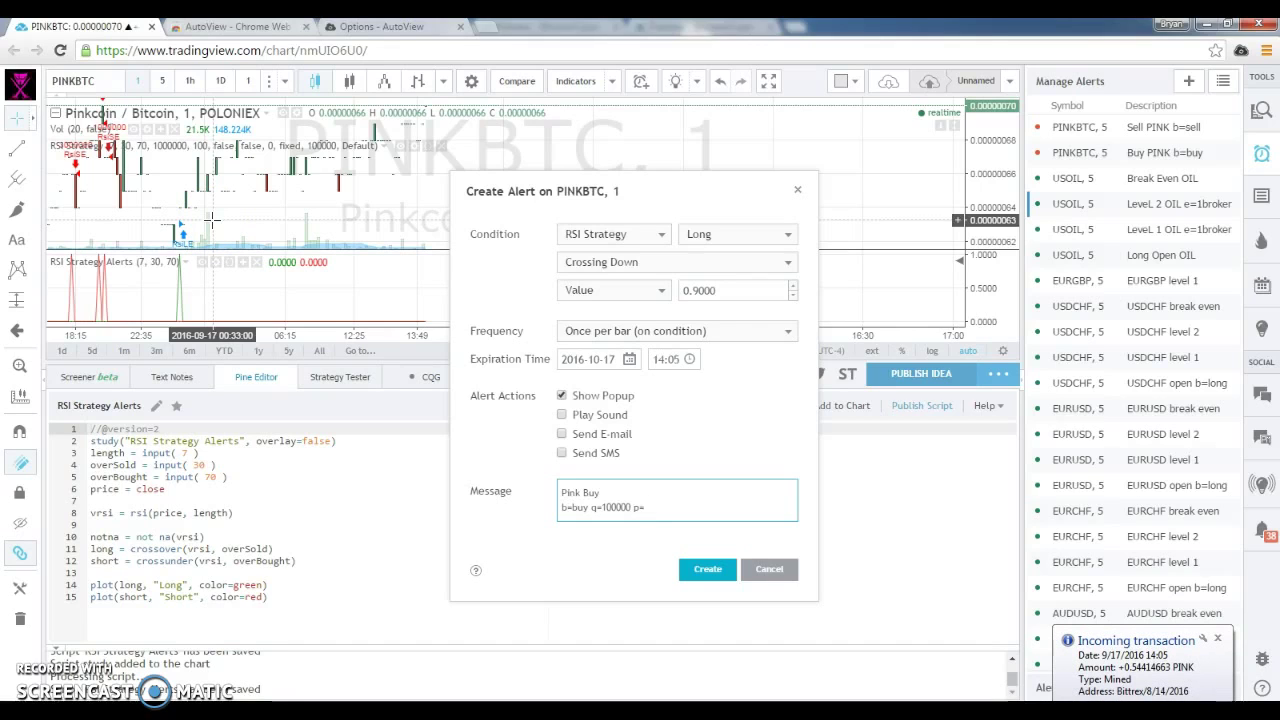
# Set the order price range to p=0.00000000-0.00000002.
pyautogui.write('0.0000')
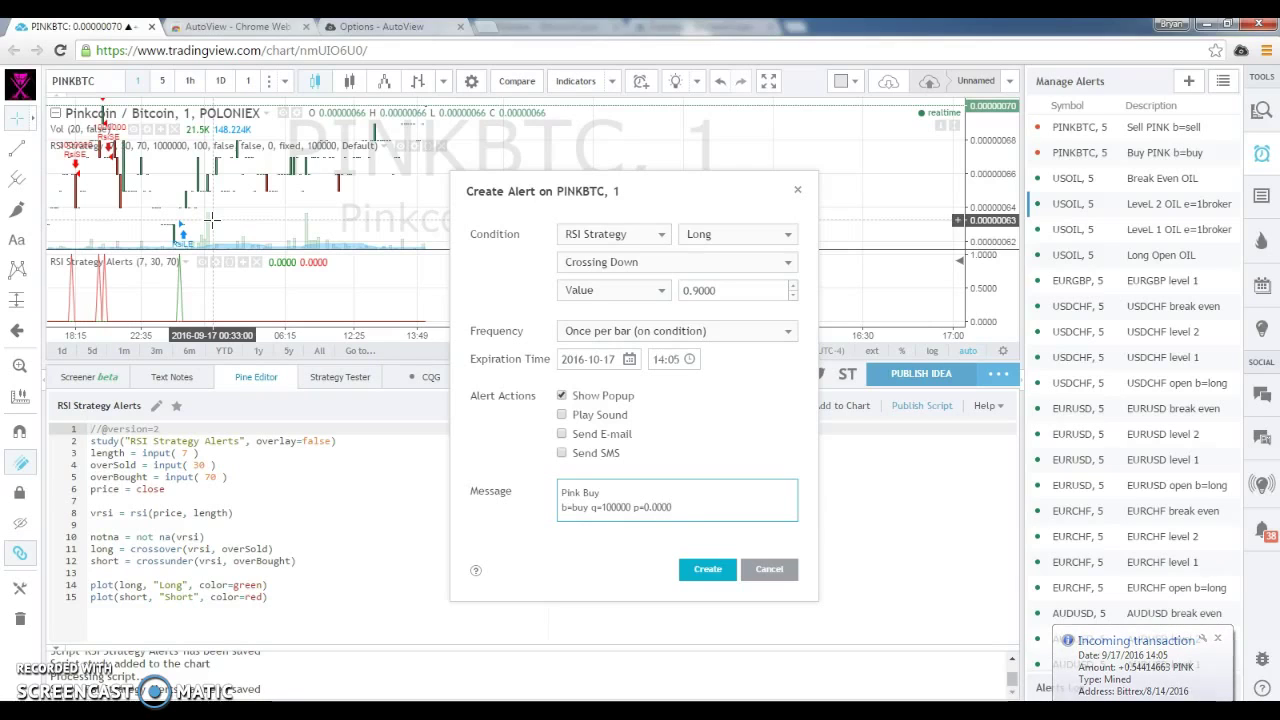
pyautogui.write('0000')
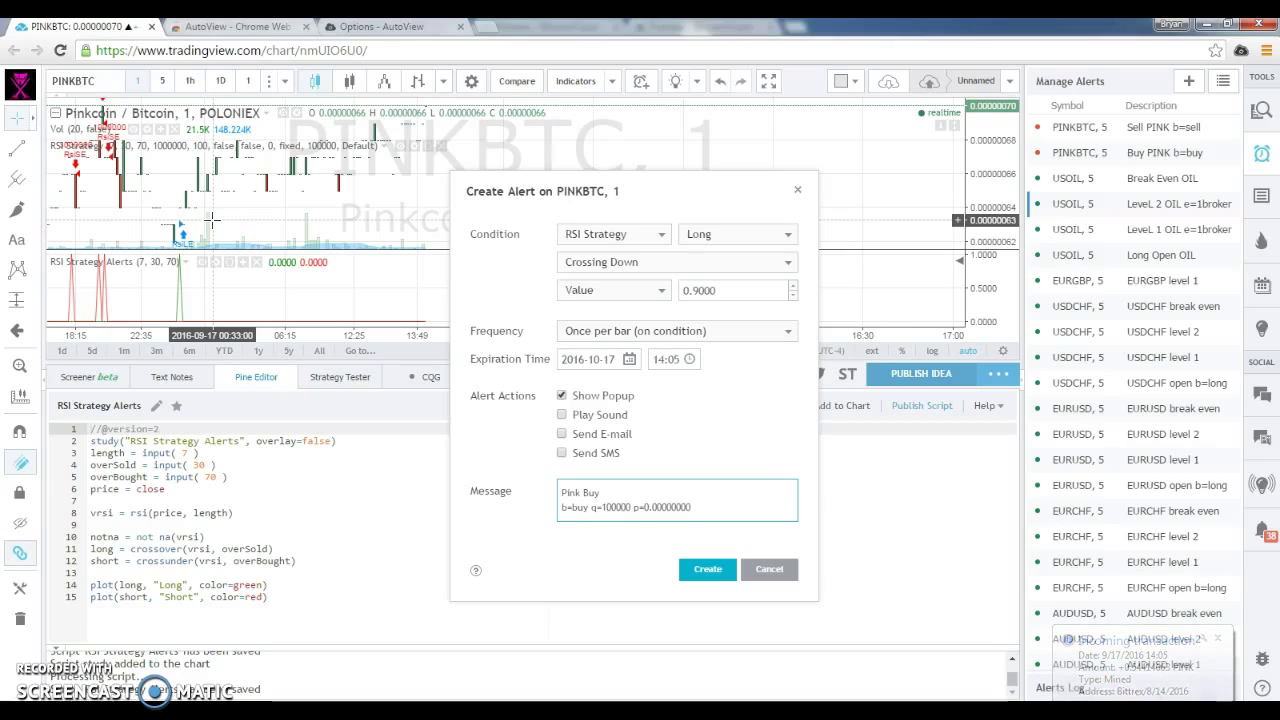
pyautogui.write('0')
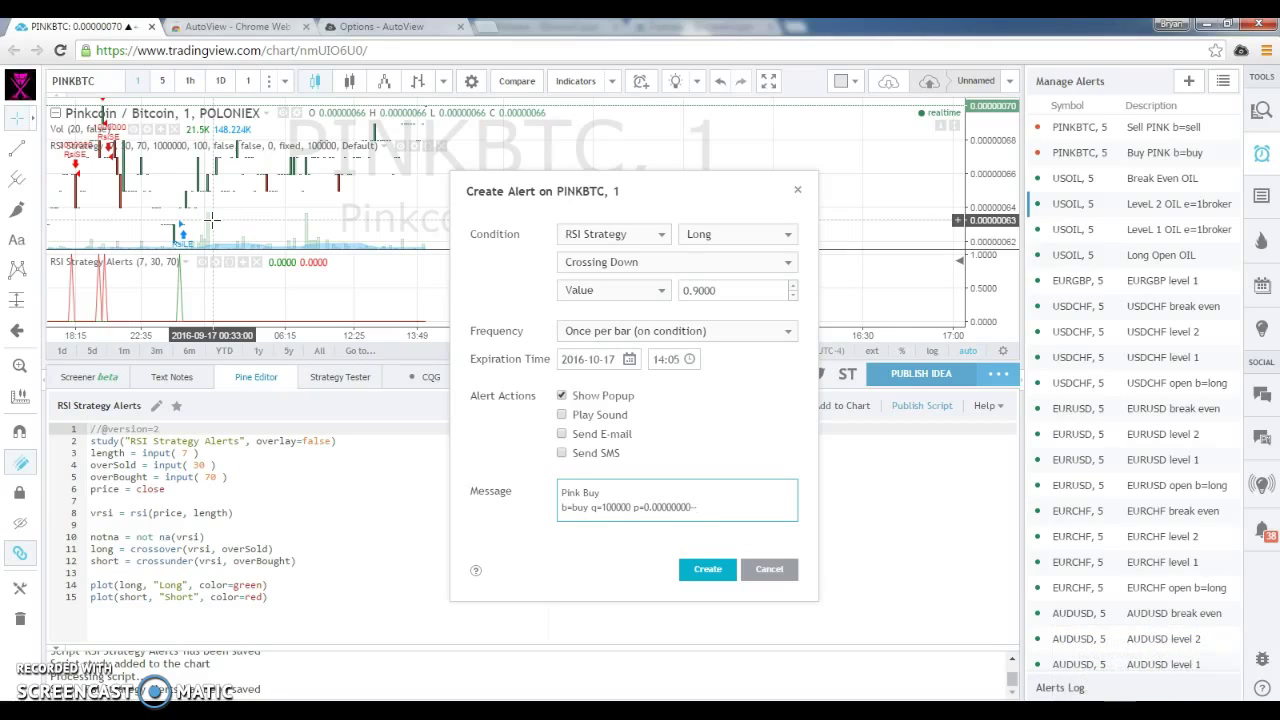
pyautogui.press('BackSpace')
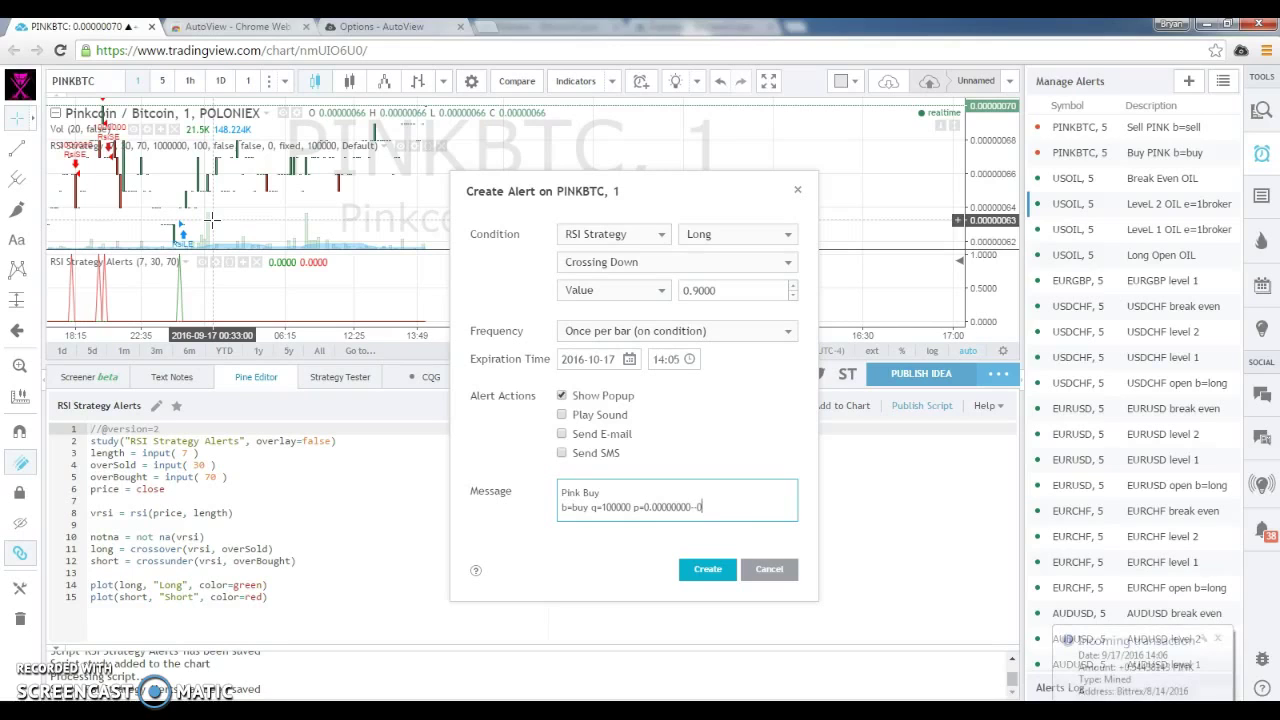
pyautogui.write('-0.000000')
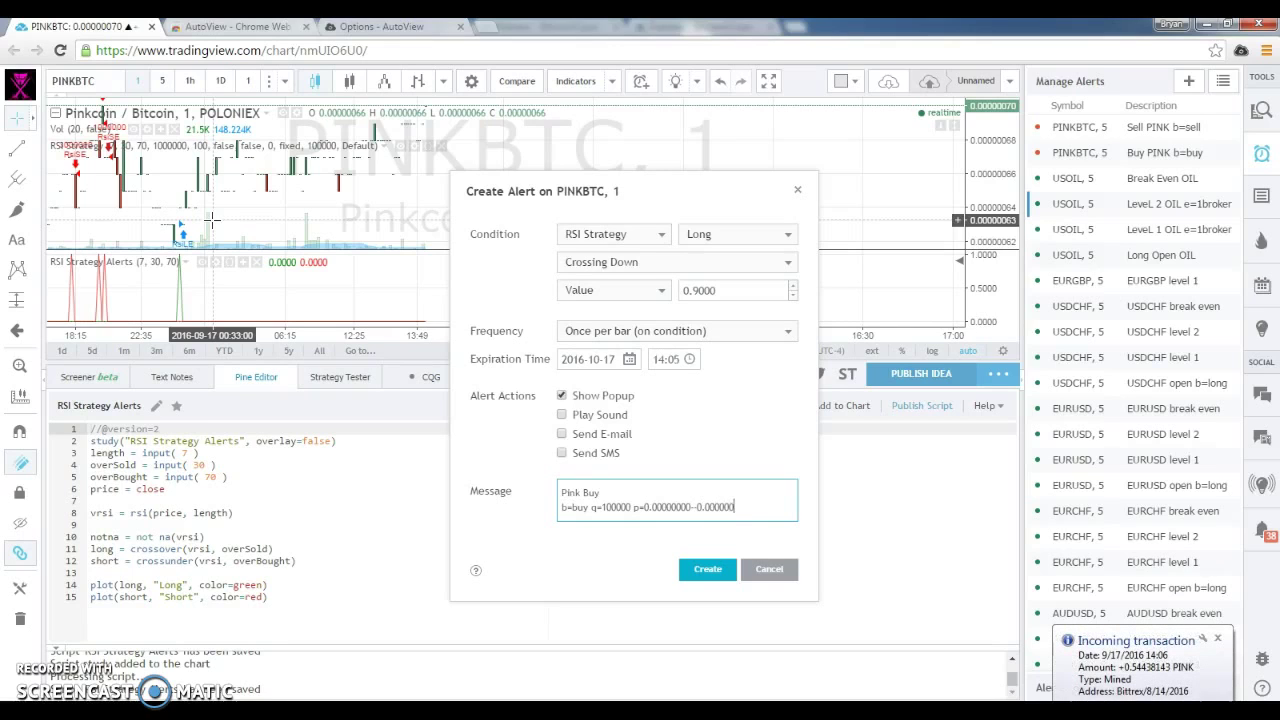
pyautogui.write('02')
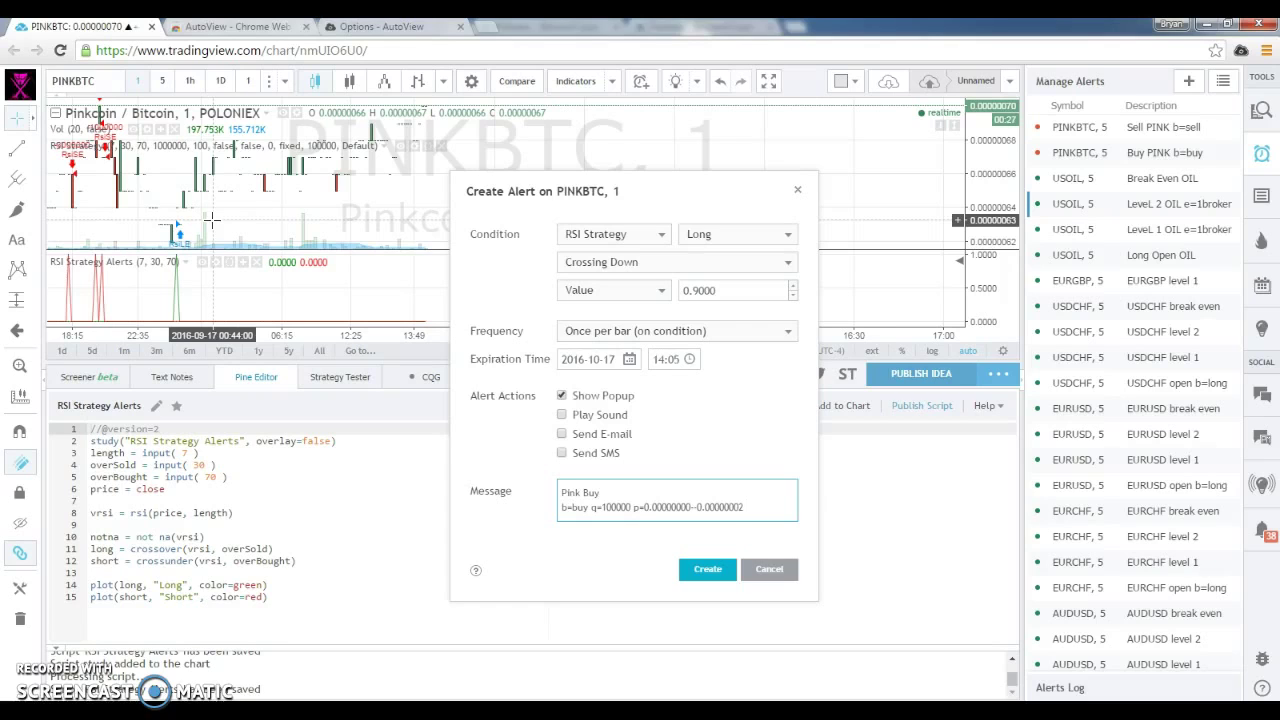
pyautogui.click(609, 507)
pyautogui.press('BackSpace')
pyautogui.press('BackSpace')
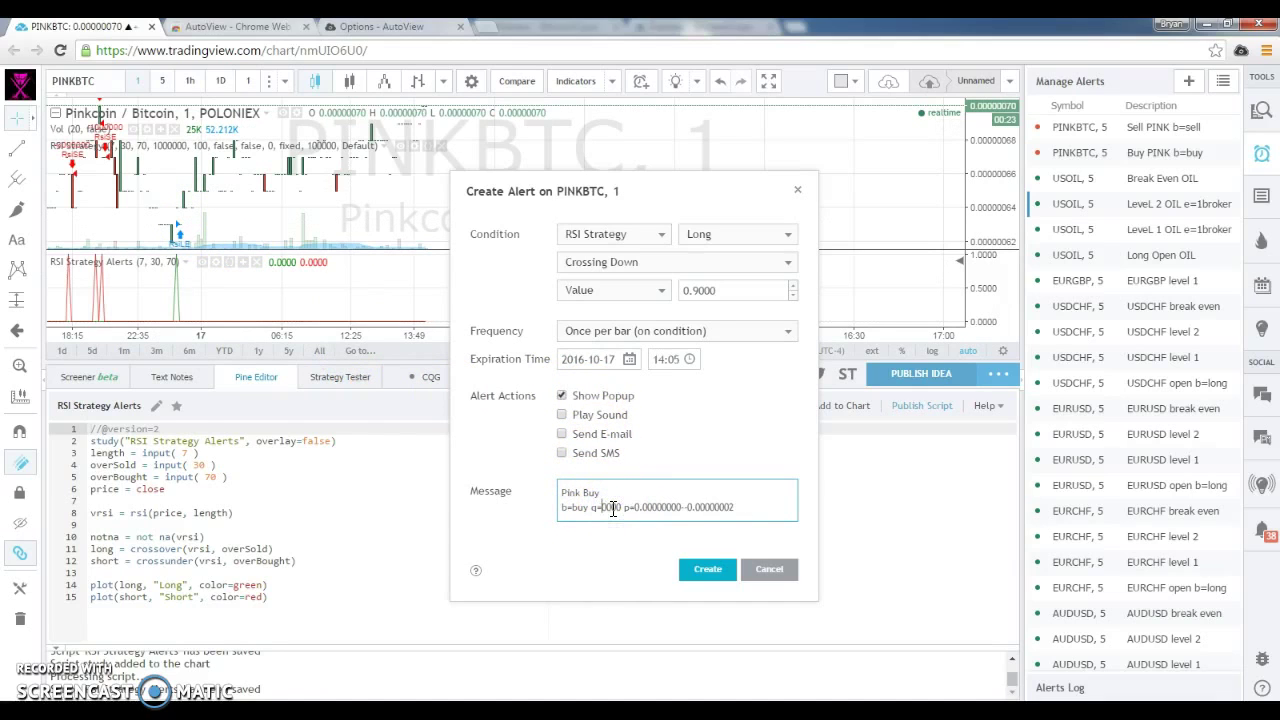
pyautogui.write('2')
pyautogui.press('Delete')
pyautogui.write('5000-100000')
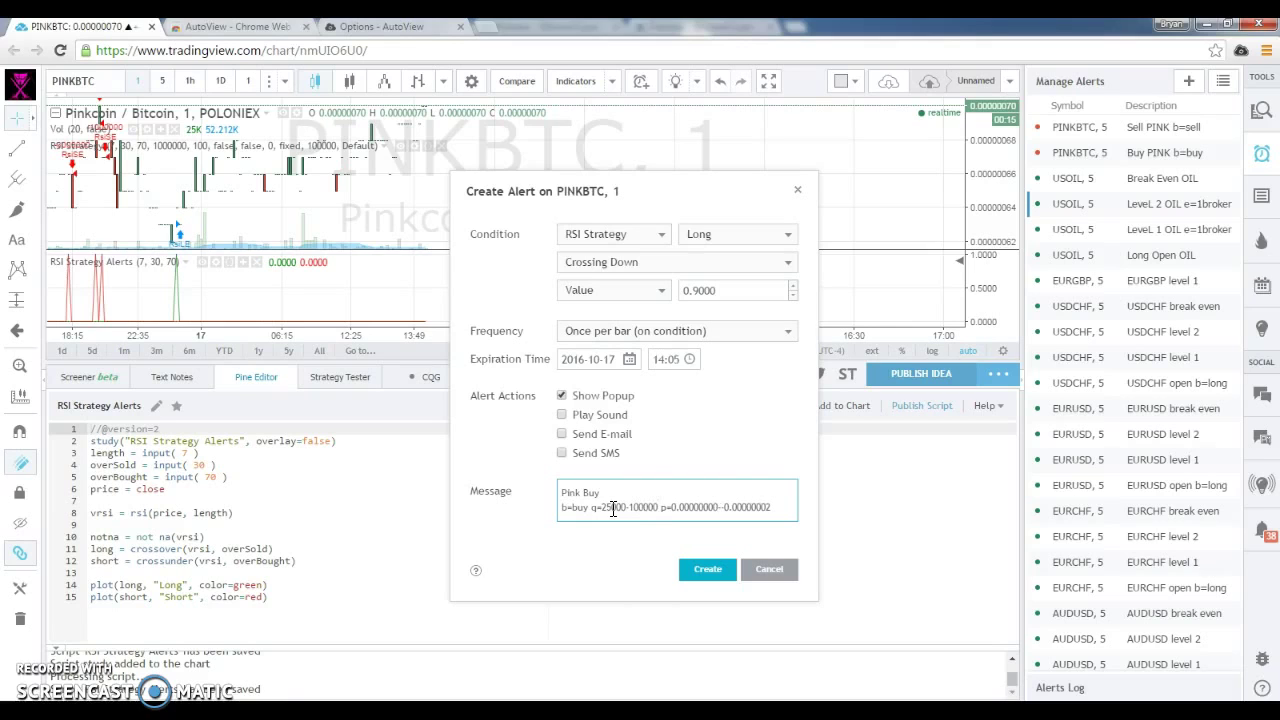
pyautogui.moveTo(786, 514); pyautogui.dragTo(390, 473)
pyautogui.hotkey('ctrl', 'c')
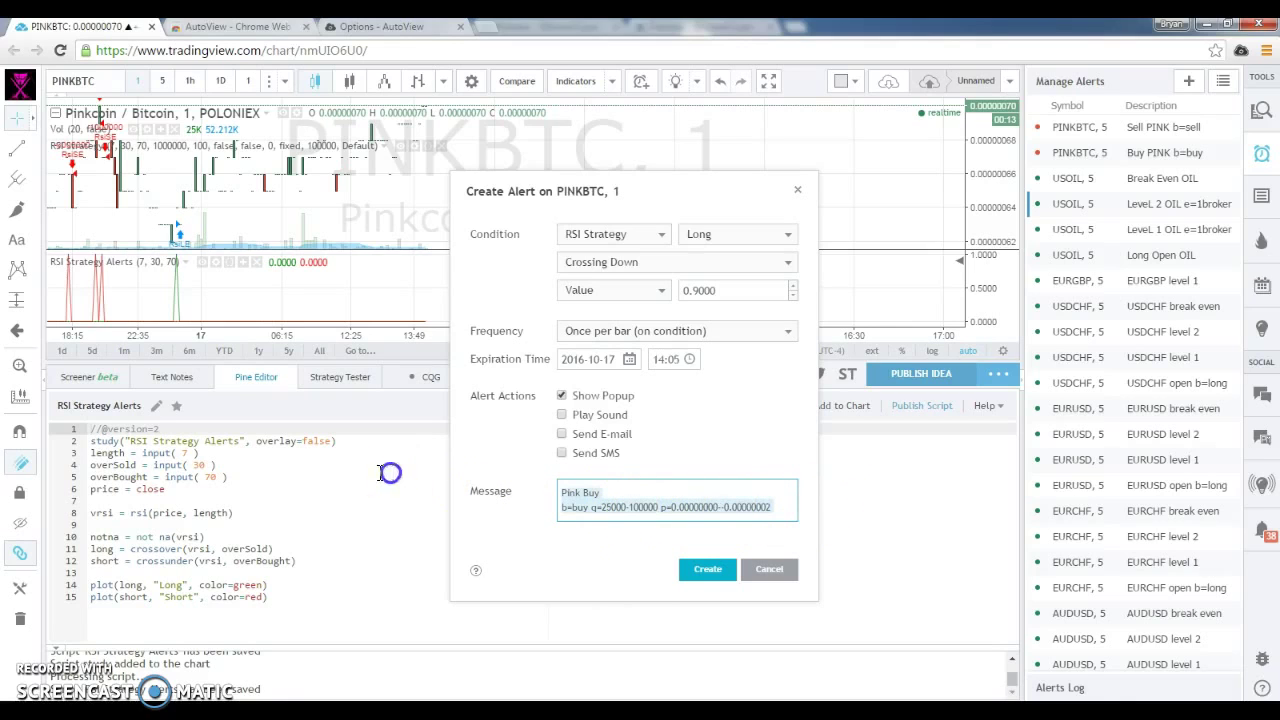
pyautogui.click(697, 573)
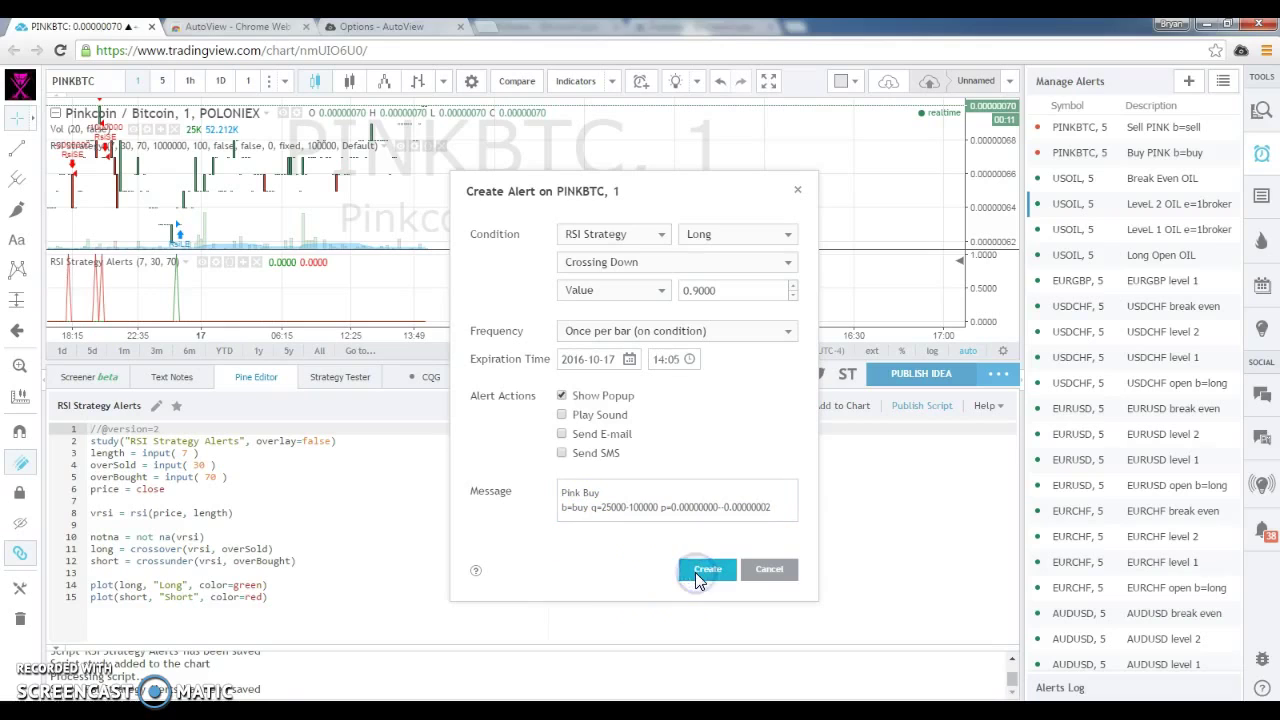
# Start a new PINKBTC alert on RSI Strategy Short crossing down 0.9, once per bar on condition.
pyautogui.click(1189, 85)
pyautogui.click(618, 236)
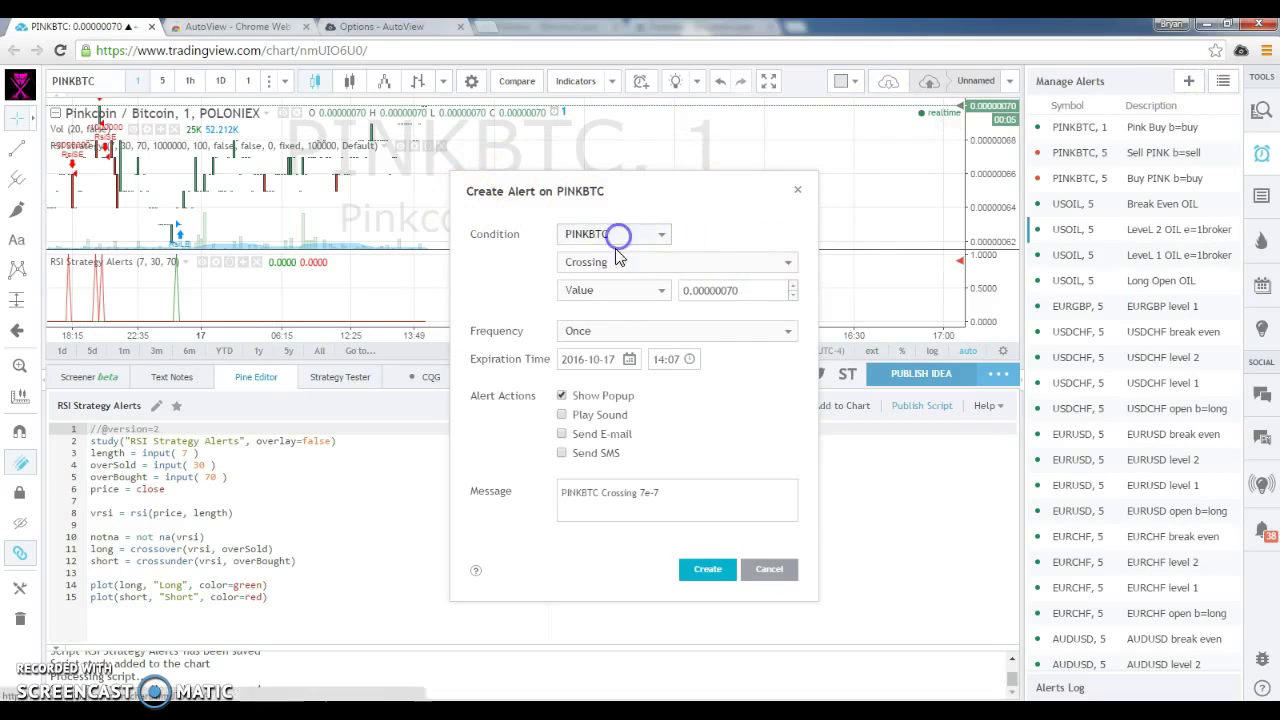
pyautogui.click(590, 302)
pyautogui.click(765, 236)
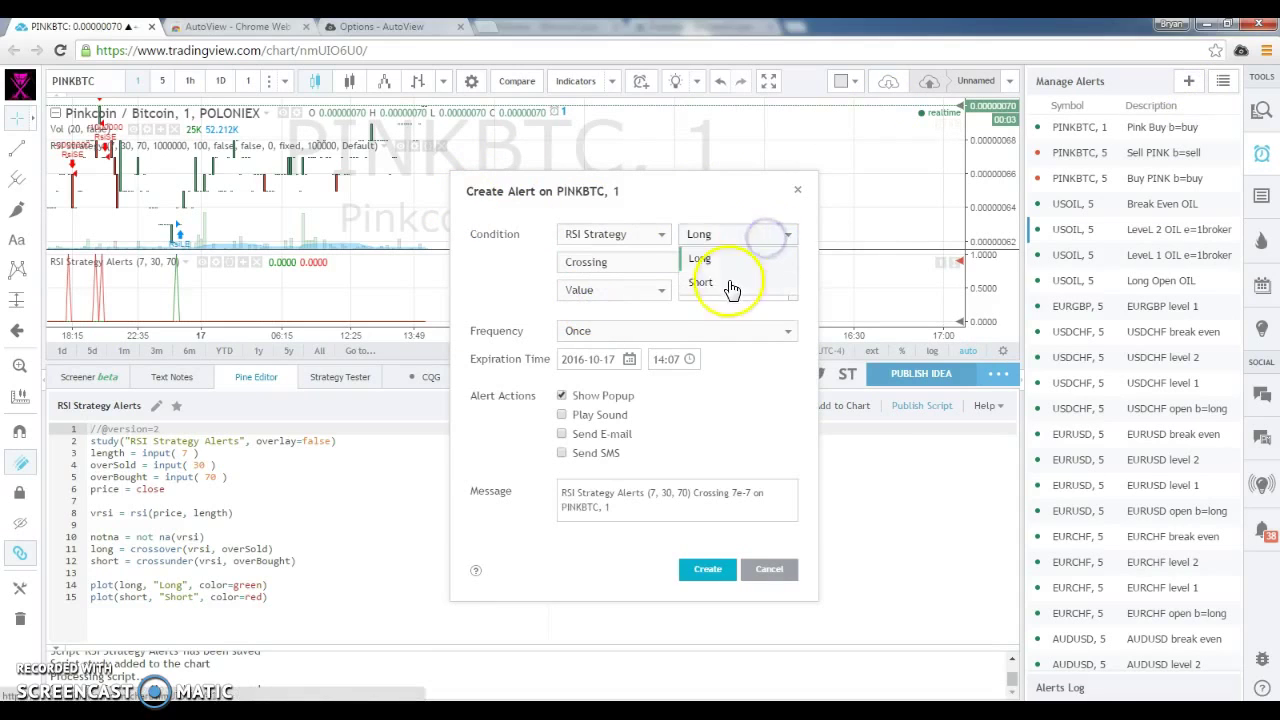
pyautogui.click(731, 286)
pyautogui.click(729, 261)
pyautogui.click(623, 331)
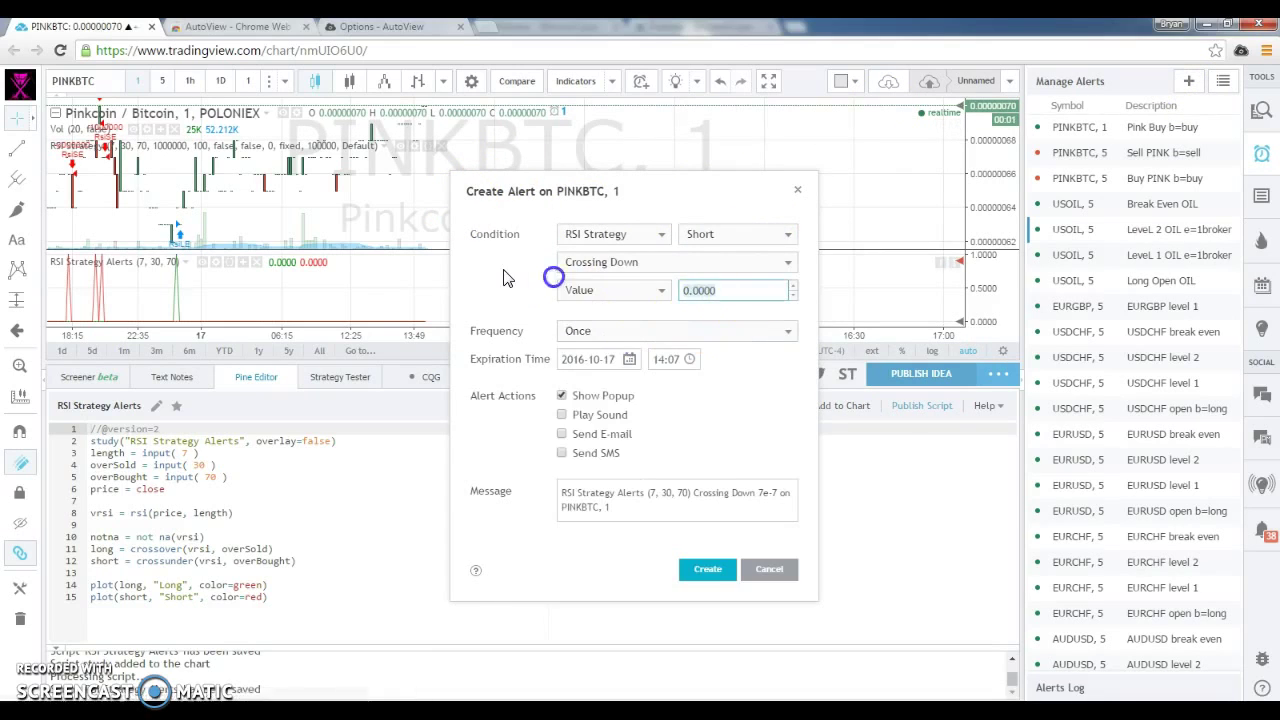
pyautogui.write('0.9')
pyautogui.click(720, 332)
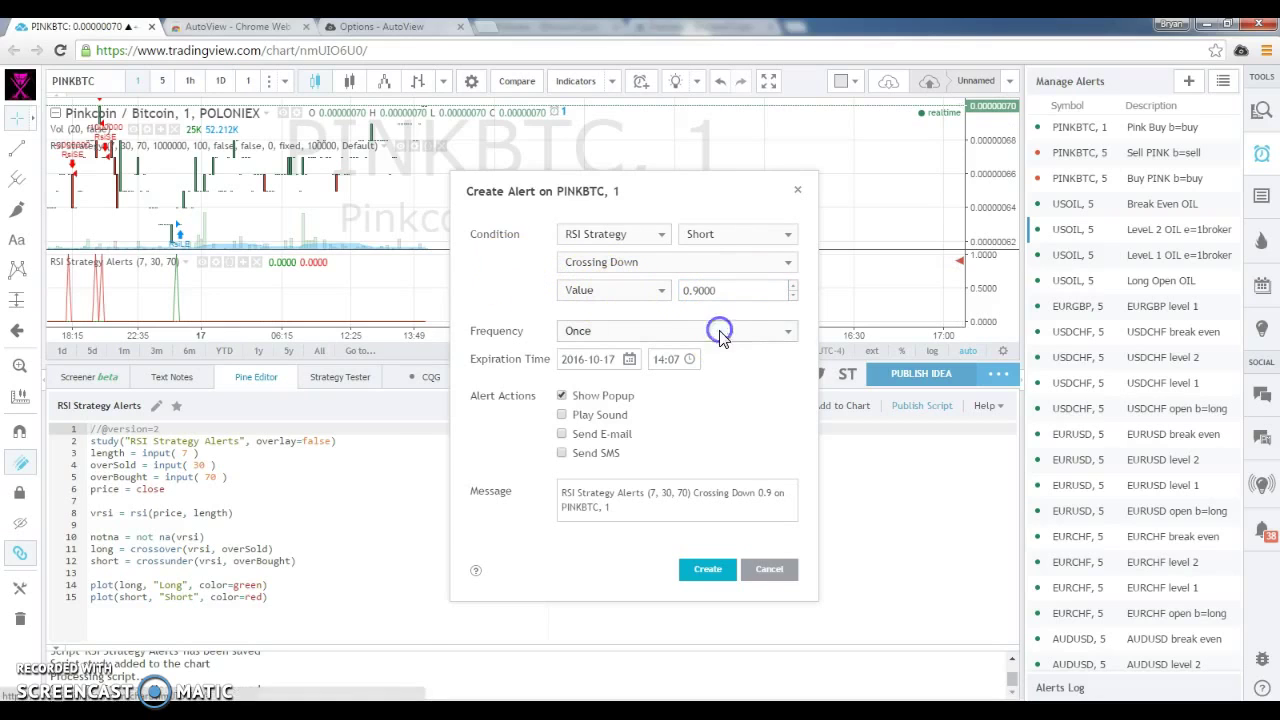
pyautogui.click(714, 380)
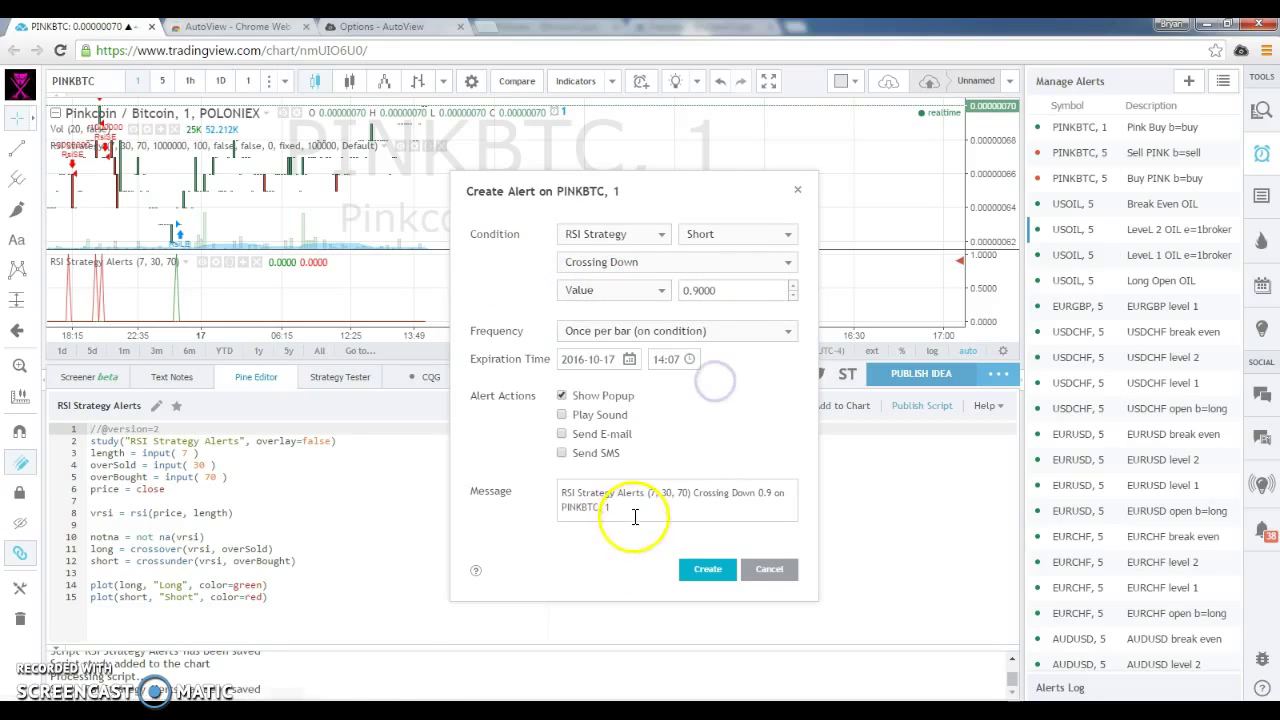
# Paste the Pink Buy message and change Buy to Sell in the title and order lines.
pyautogui.click(634, 516)
pyautogui.hotkey('ctrl', 'a')
pyautogui.hotkey('ctrl', 'v')
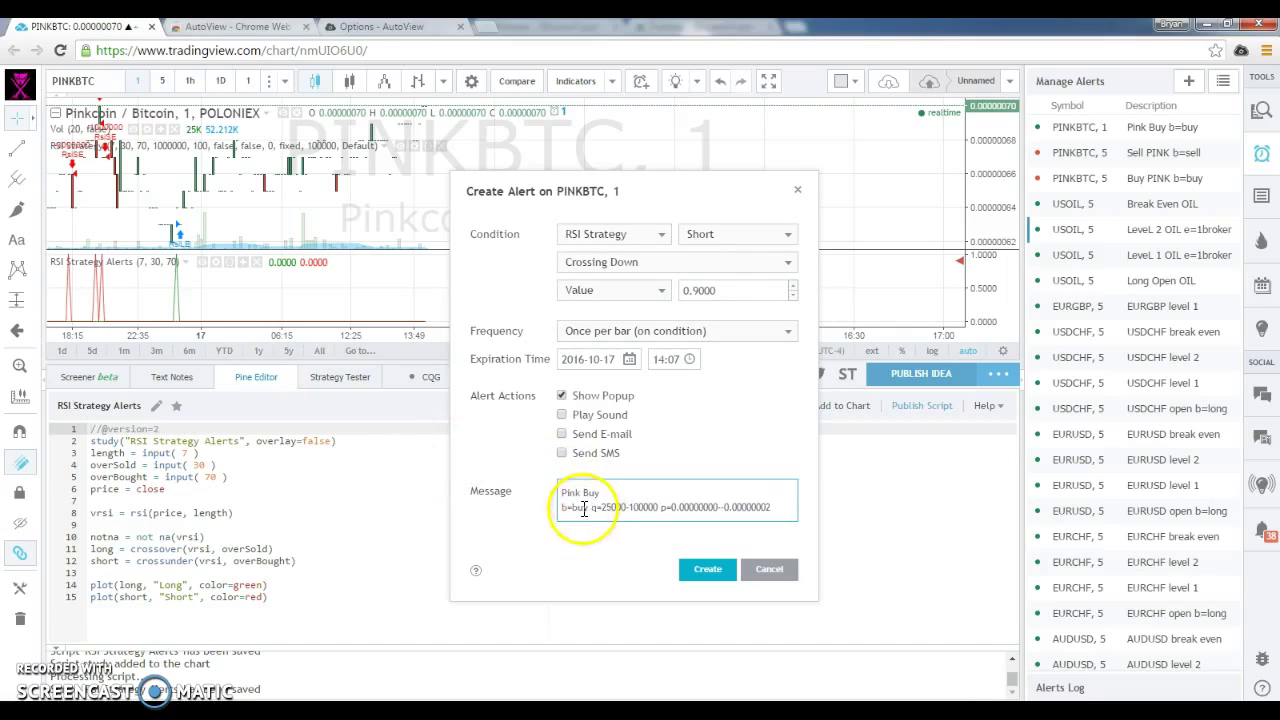
pyautogui.doubleClick(584, 509)
pyautogui.write('sell')
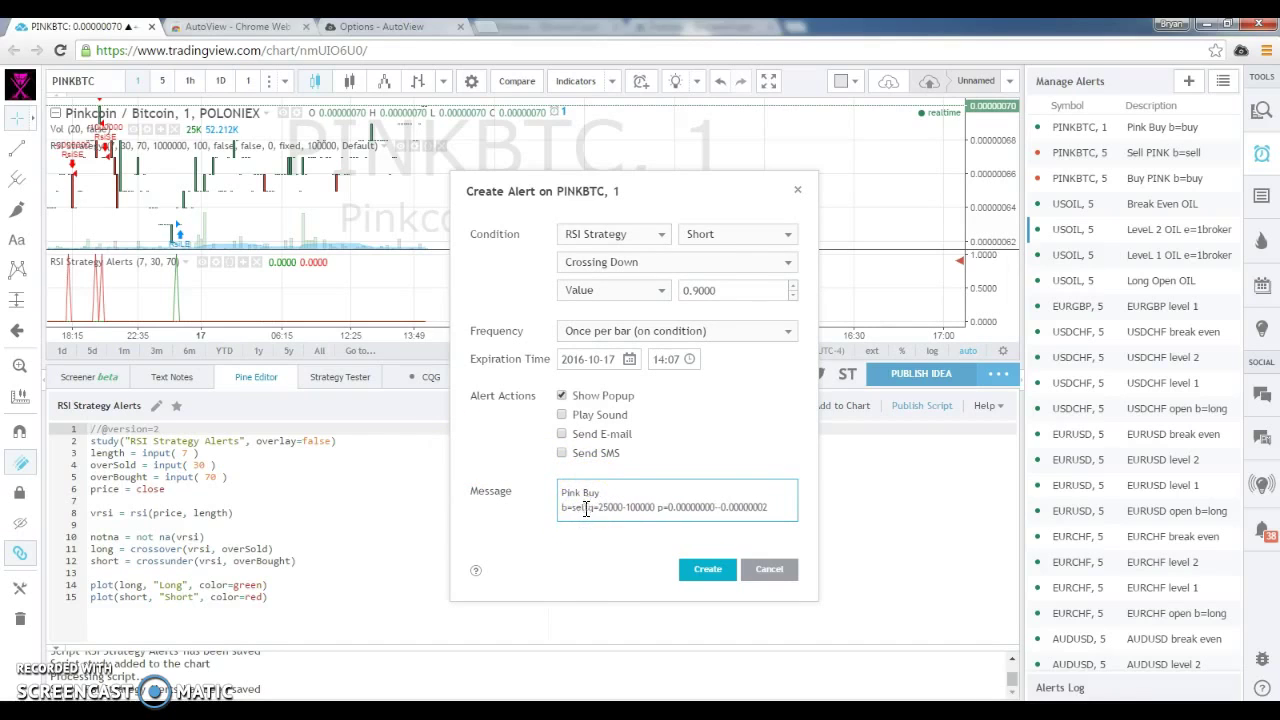
pyautogui.doubleClick(594, 492)
pyautogui.write('Sell')
pyautogui.click(585, 508)
pyautogui.click(590, 508)
pyautogui.write('q')
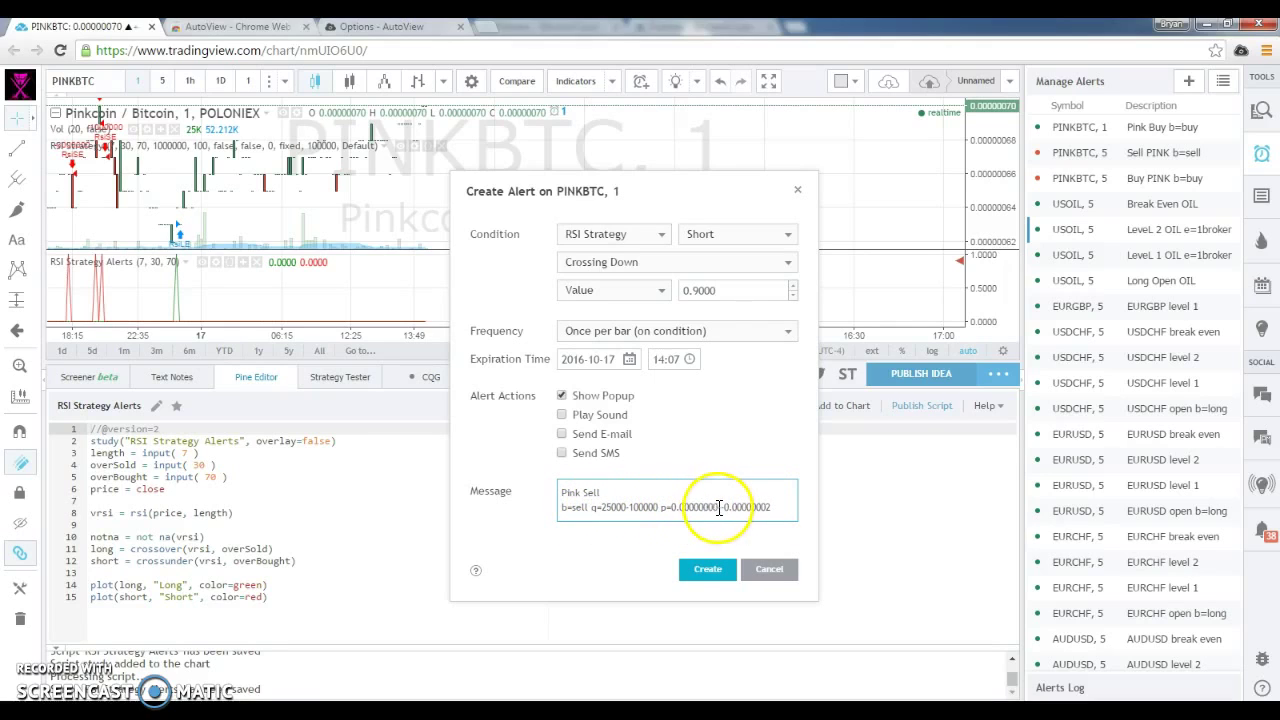
pyautogui.click(722, 509)
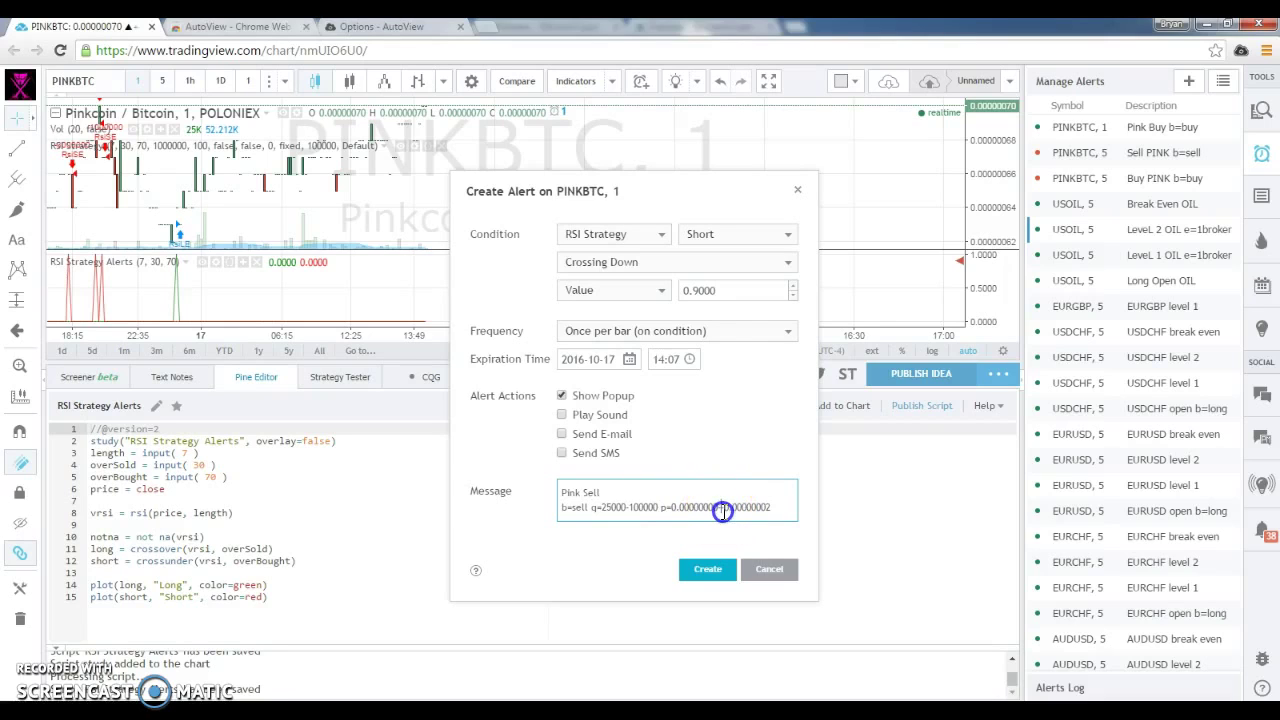
pyautogui.press('BackSpace')
pyautogui.write('-')
pyautogui.click(829, 536)
# Create the Pink Sell alert so it appears beside Pink Buy in the alerts list.
pyautogui.click(694, 569)
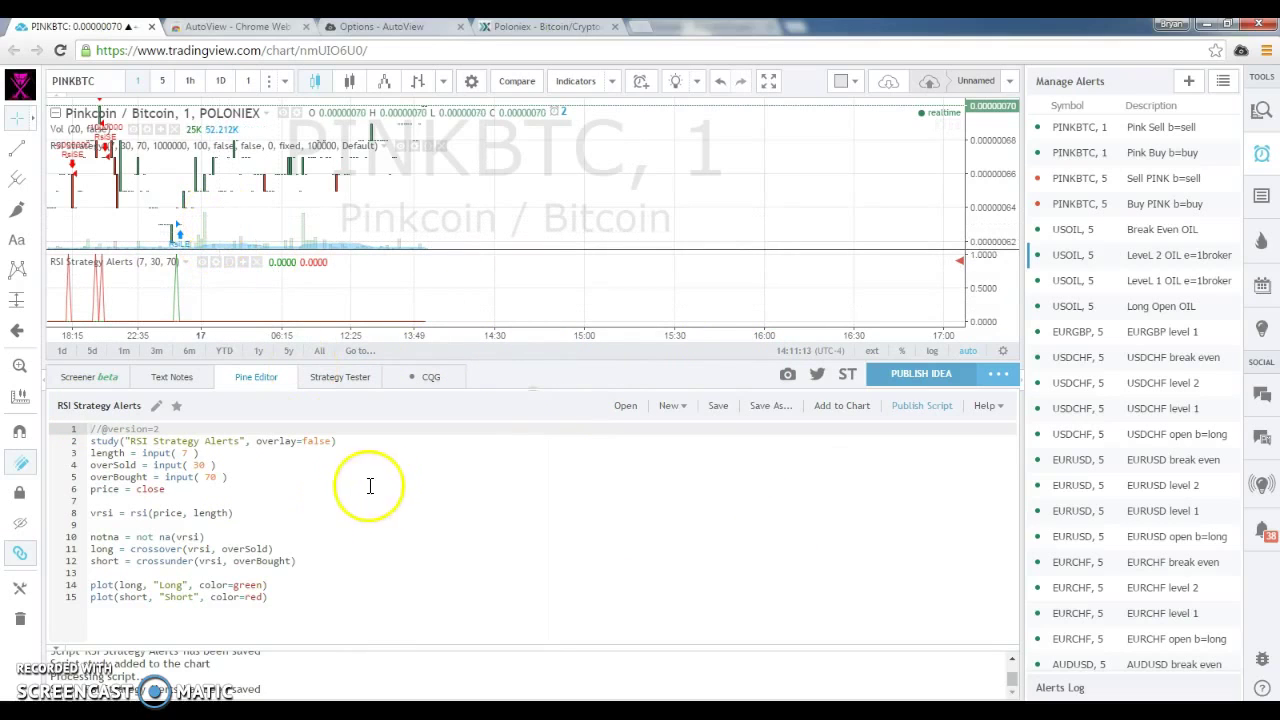
pyautogui.moveTo(349, 491)
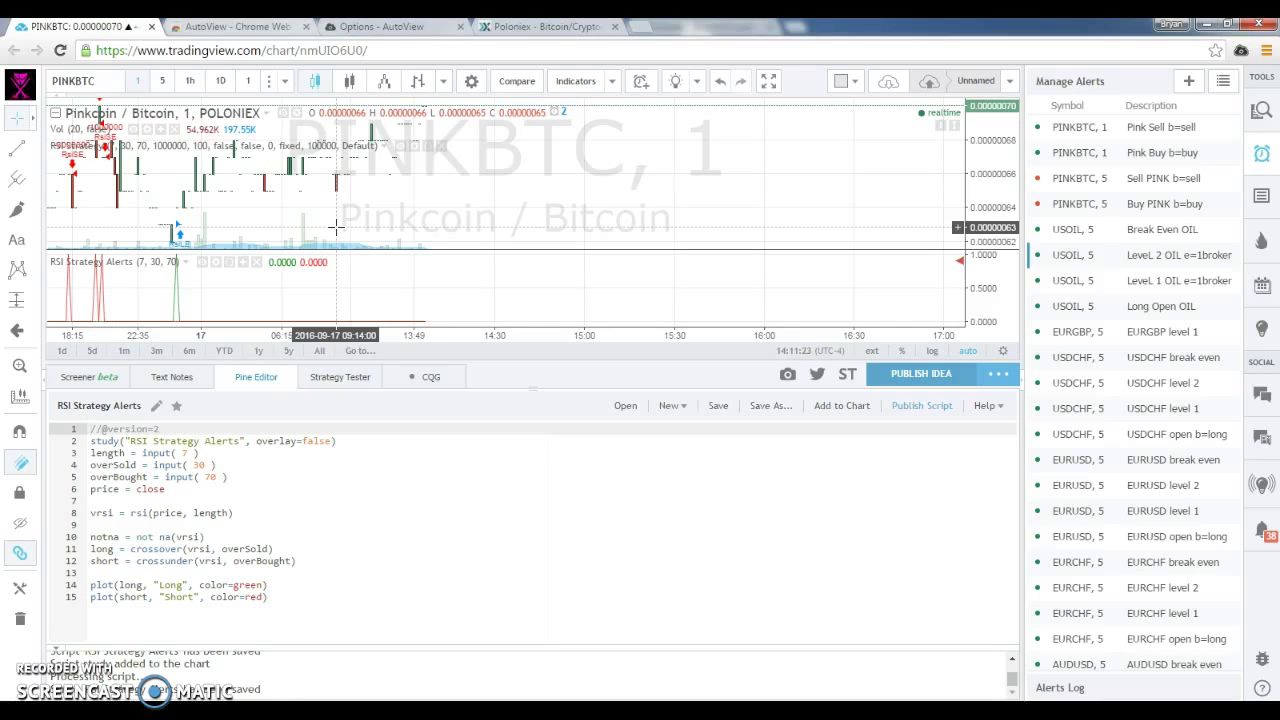
# On Poloniex trade history, highlight GAME/BTC average buy 0.00023276 and average sell 0.00023915 BTC.
pyautogui.click(488, 27)
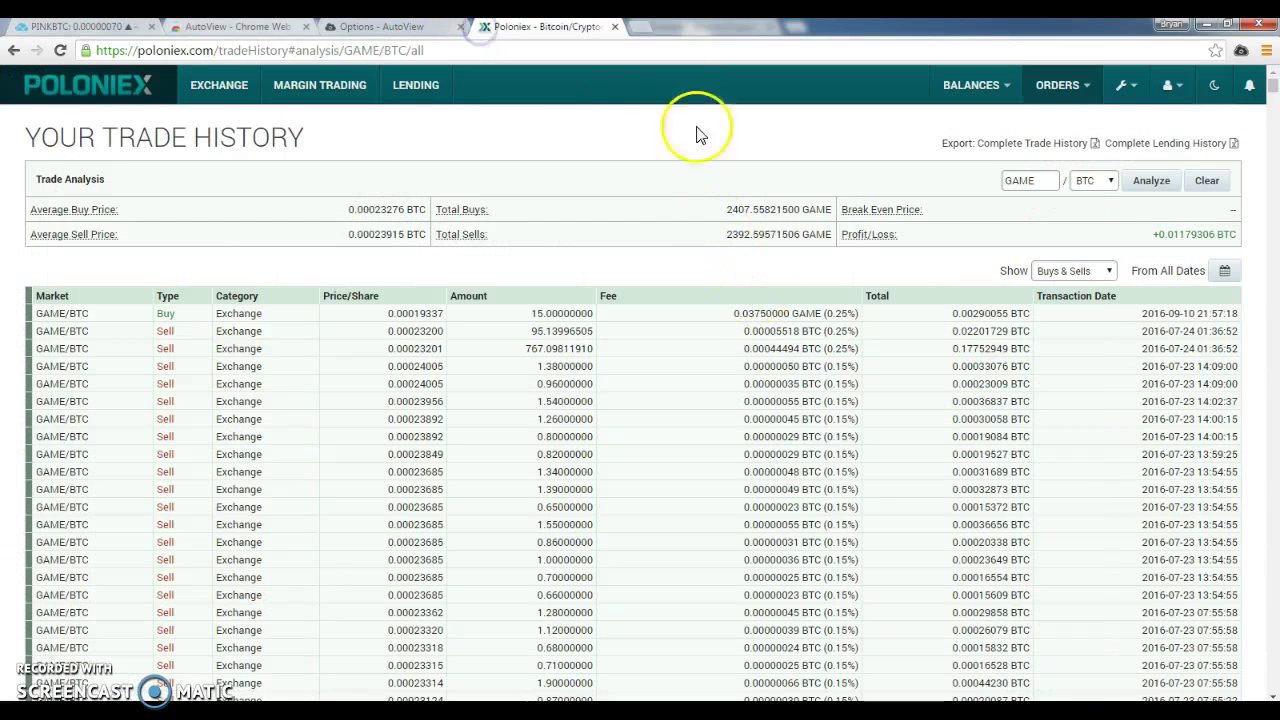
pyautogui.moveTo(27, 135); pyautogui.dragTo(323, 118)
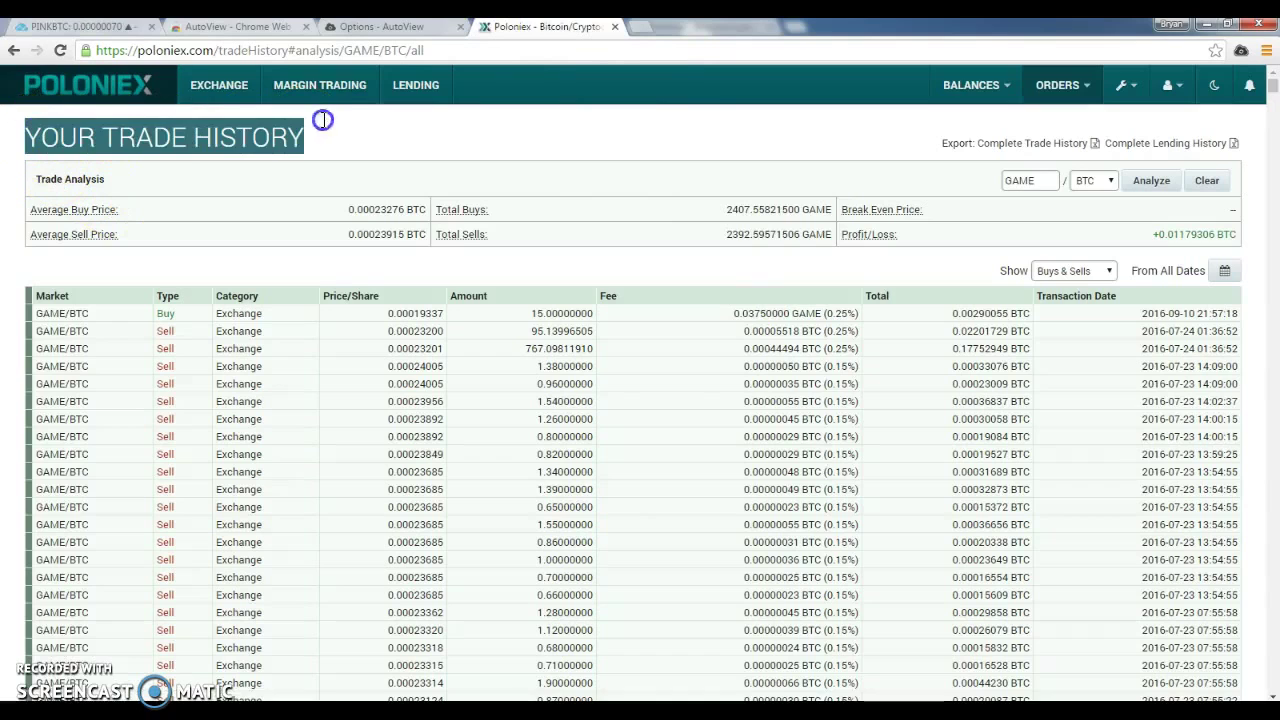
pyautogui.click(371, 209)
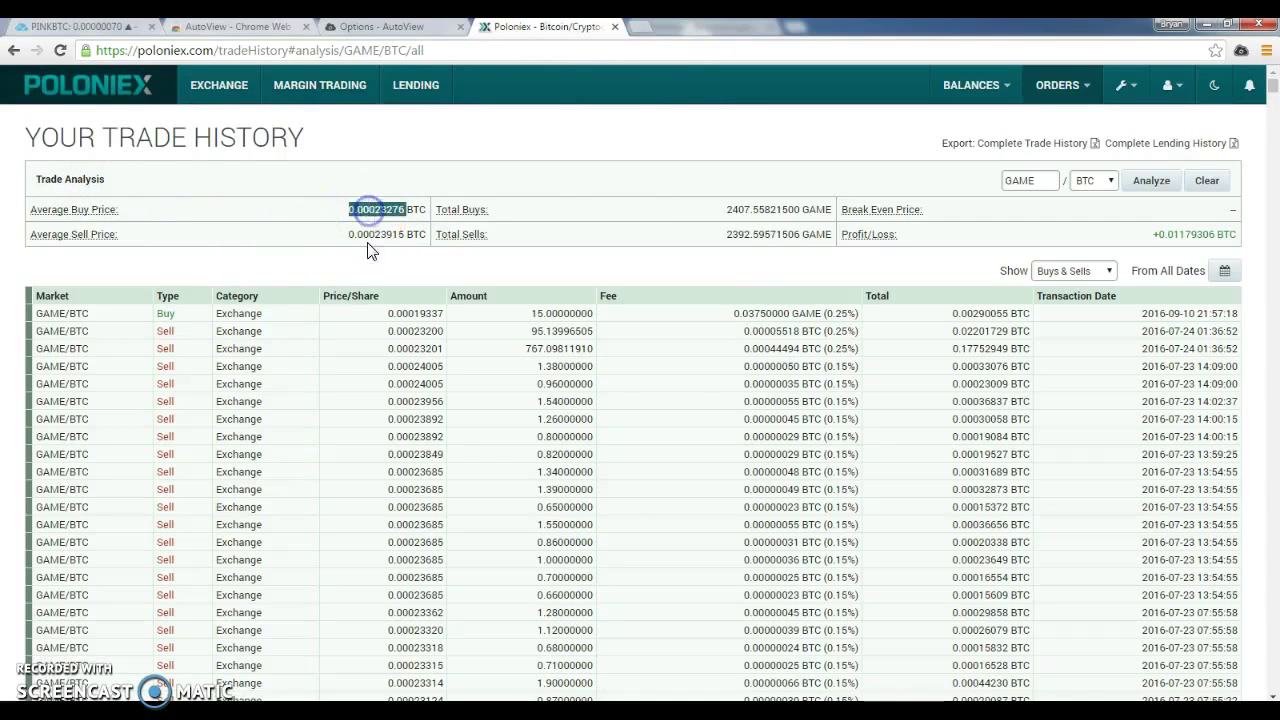
pyautogui.click(389, 233)
pyautogui.doubleClick(389, 233)
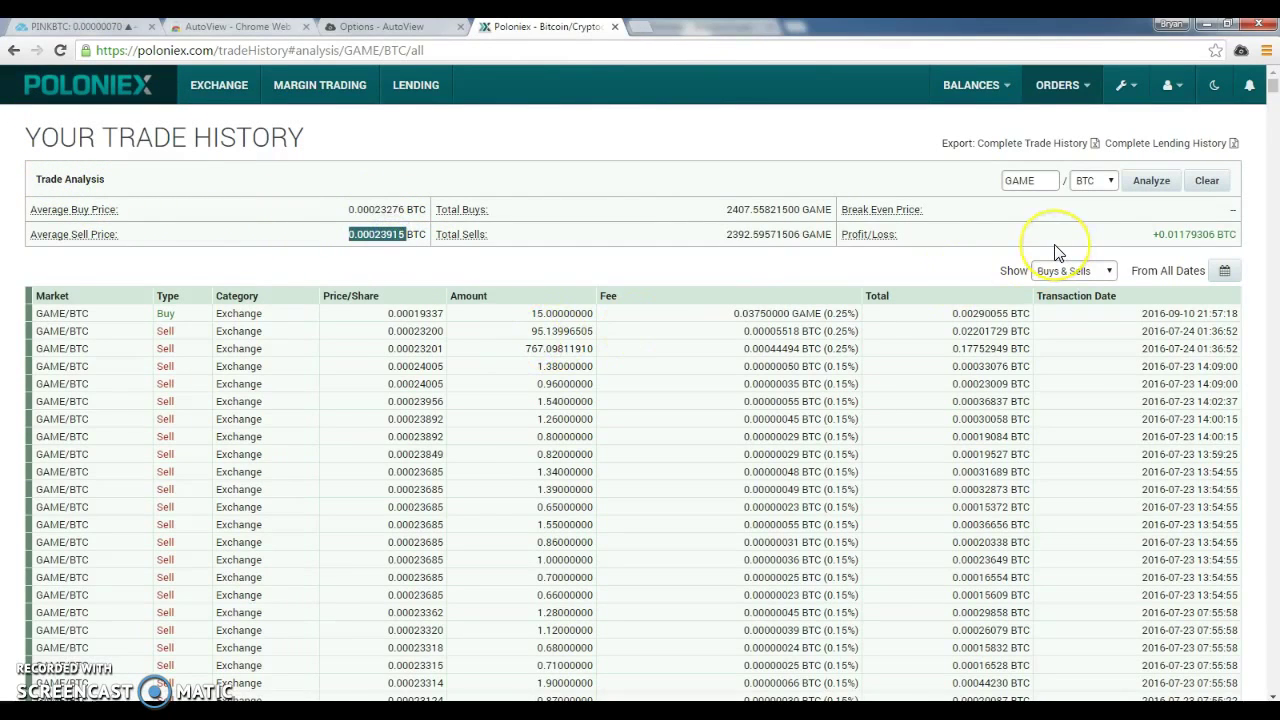
pyautogui.doubleClick(378, 209)
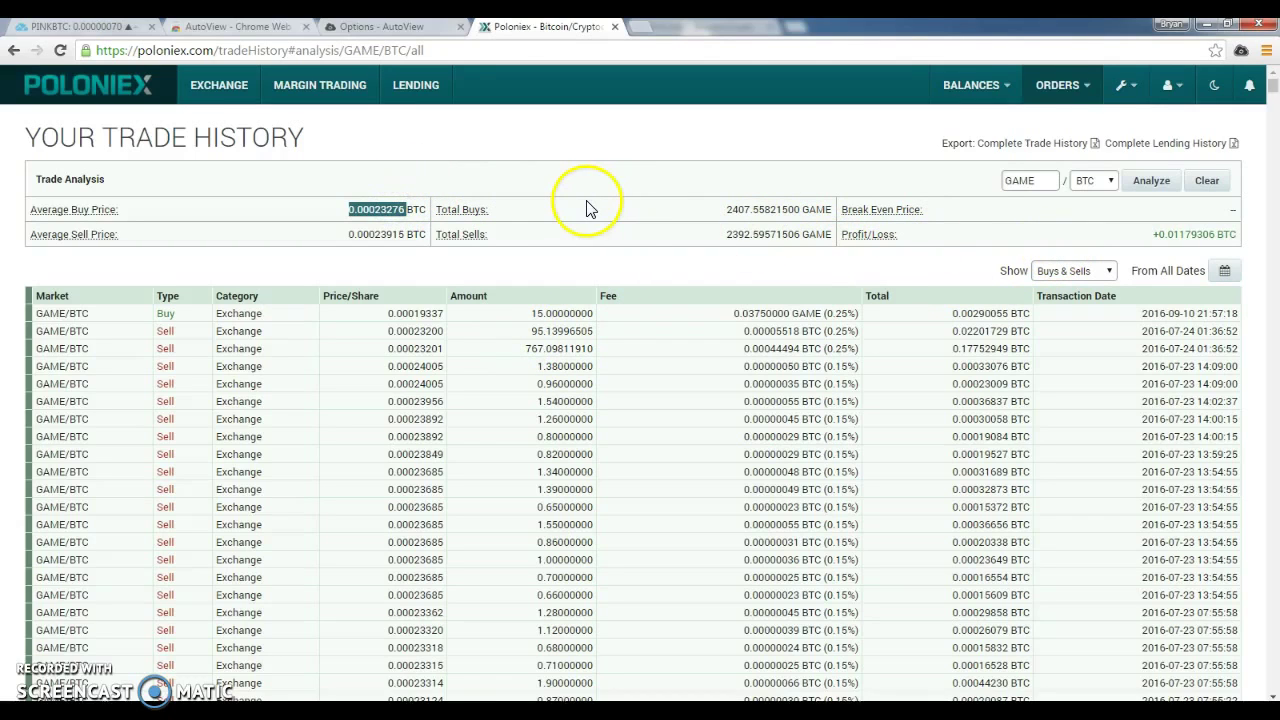
pyautogui.doubleClick(377, 234)
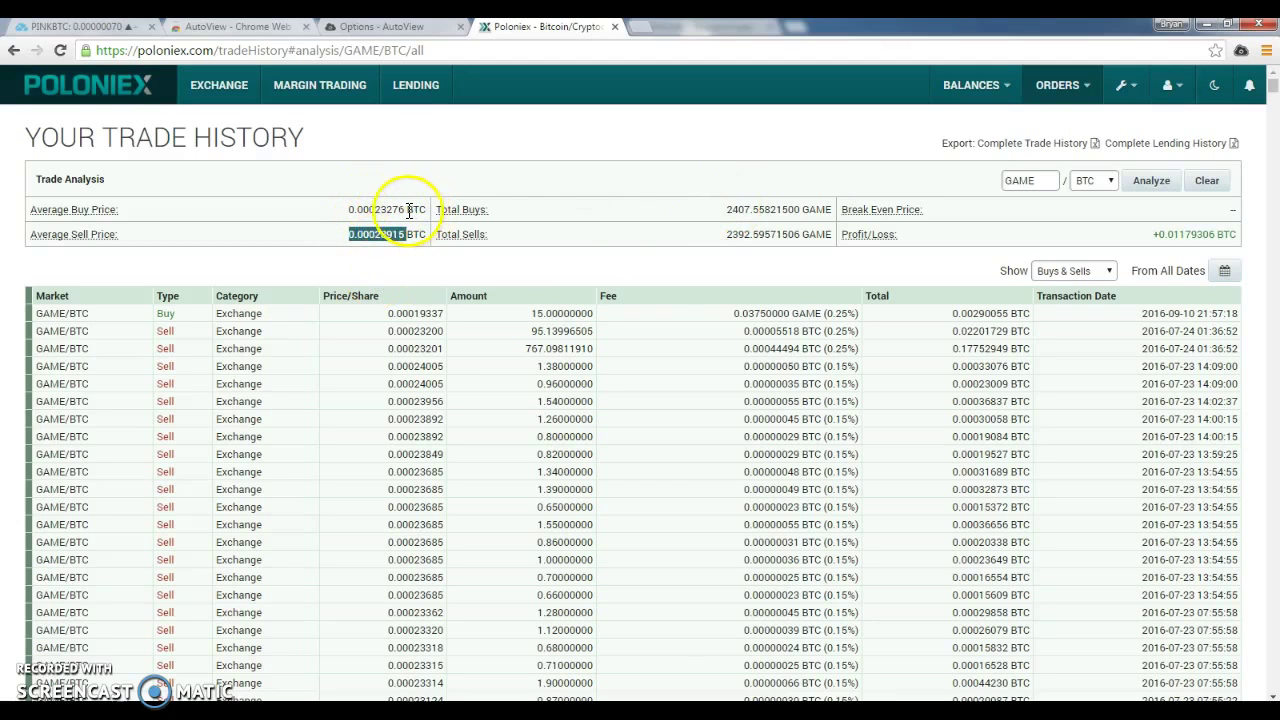
# Raise the Pink Sell alert's upper price limit to 0.00000005, then return to Poloniex.
pyautogui.click(105, 27)
pyautogui.click(1212, 128)
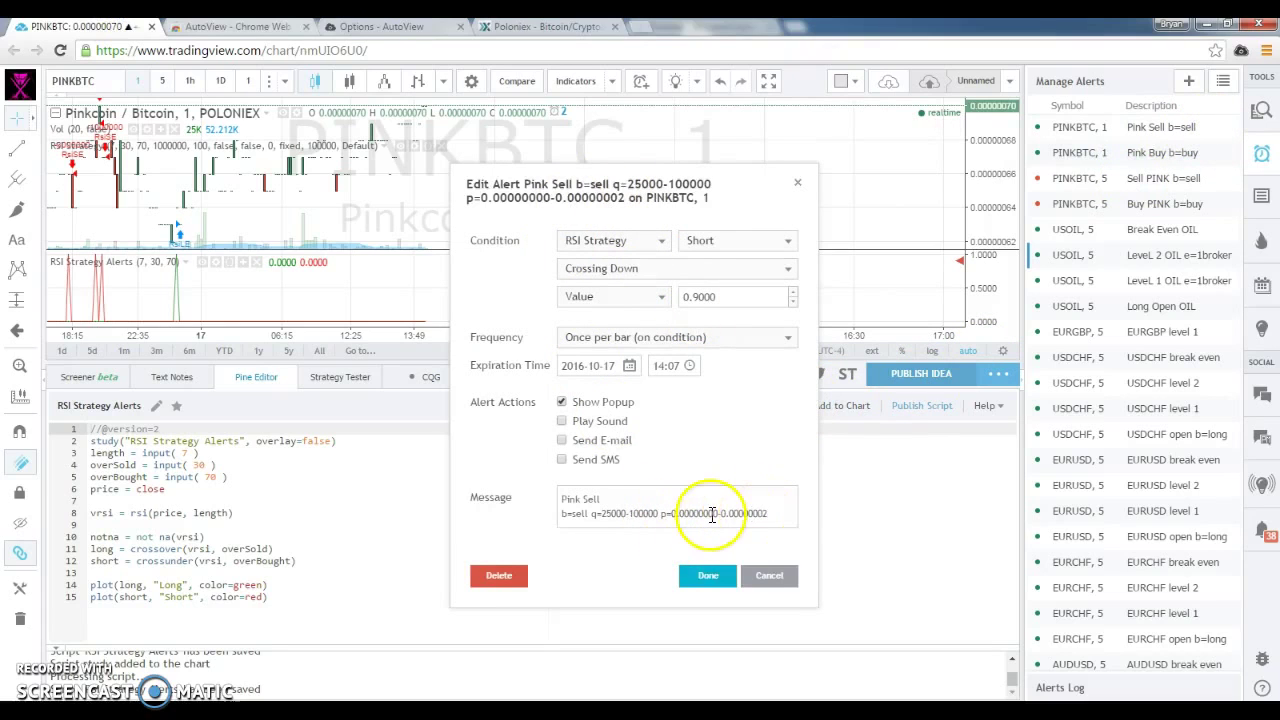
pyautogui.click(714, 514)
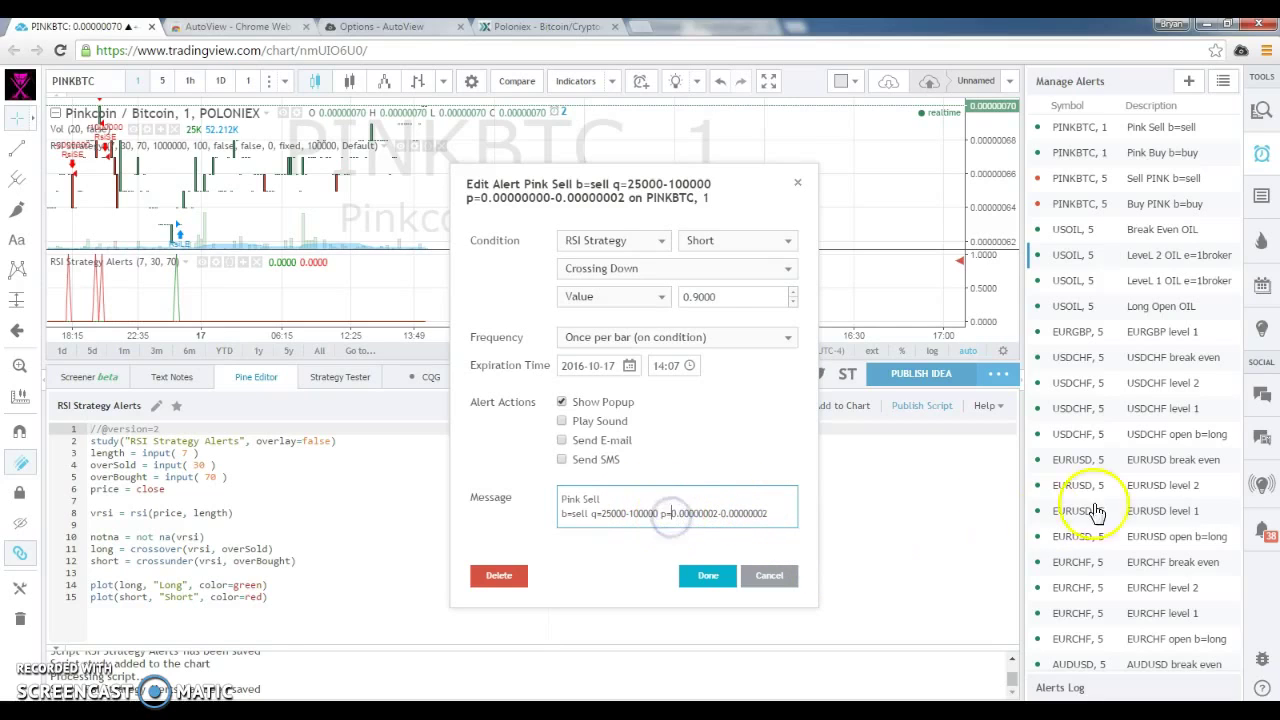
pyautogui.click(764, 514)
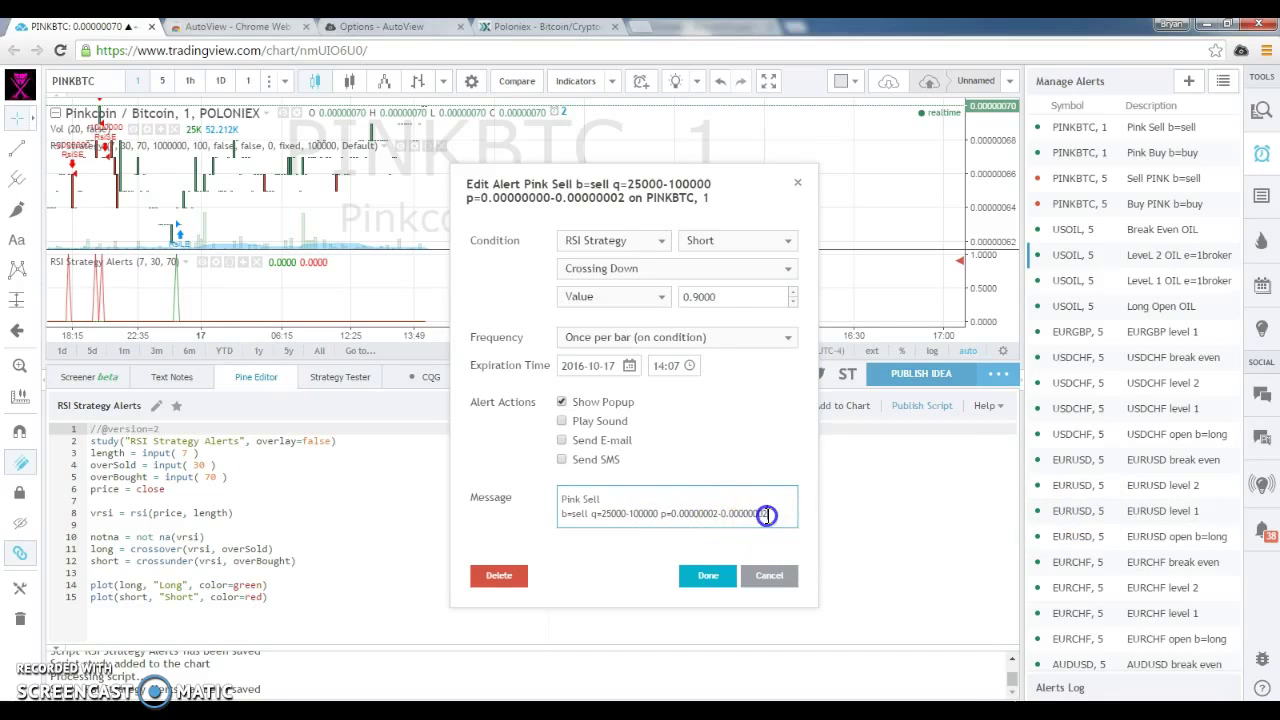
pyautogui.press('BackSpace')
pyautogui.write('5')
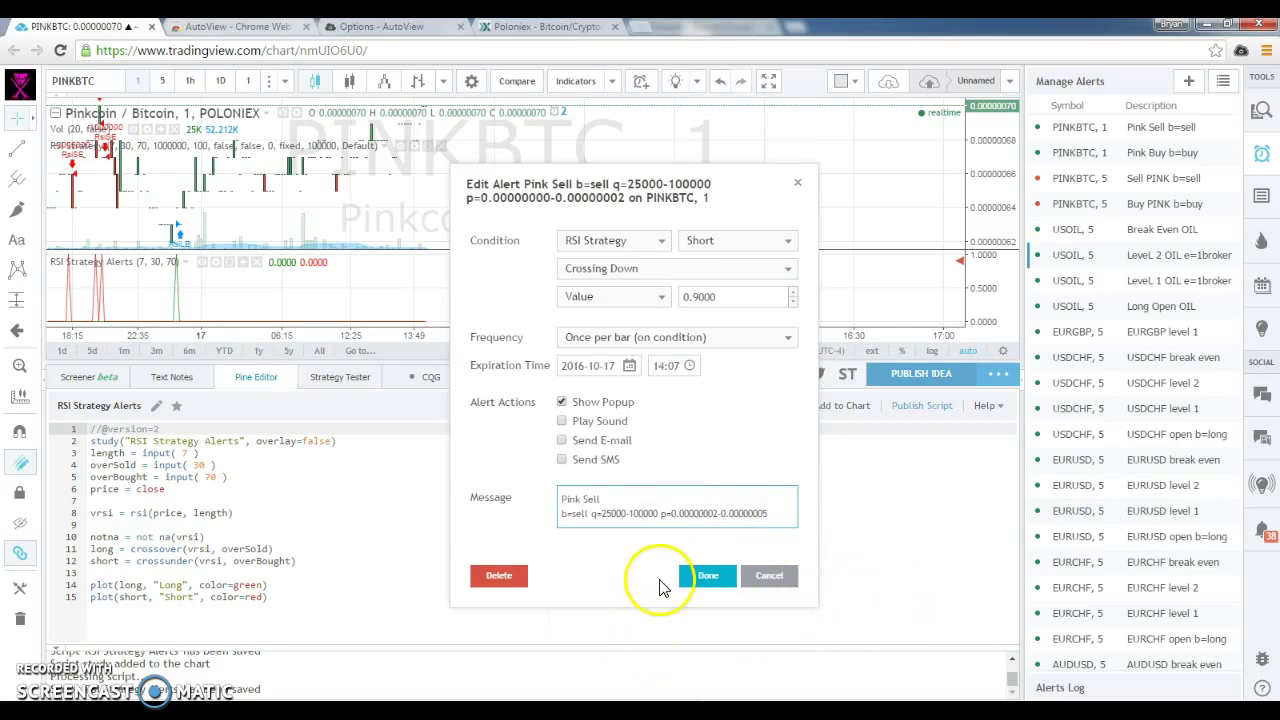
pyautogui.click(510, 27)
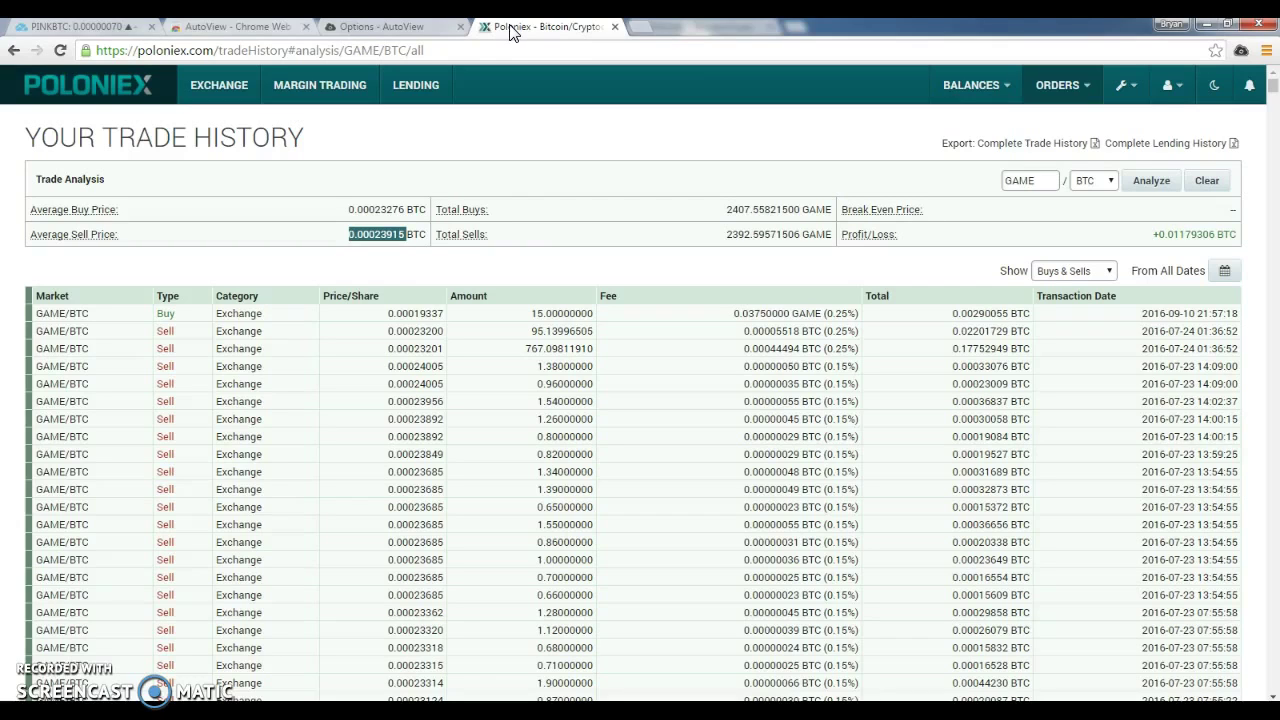
# Reopen TradingView's Pink Sell edit dialog and focus its p=0.00000002-0.00000005 message.
pyautogui.click(513, 30)
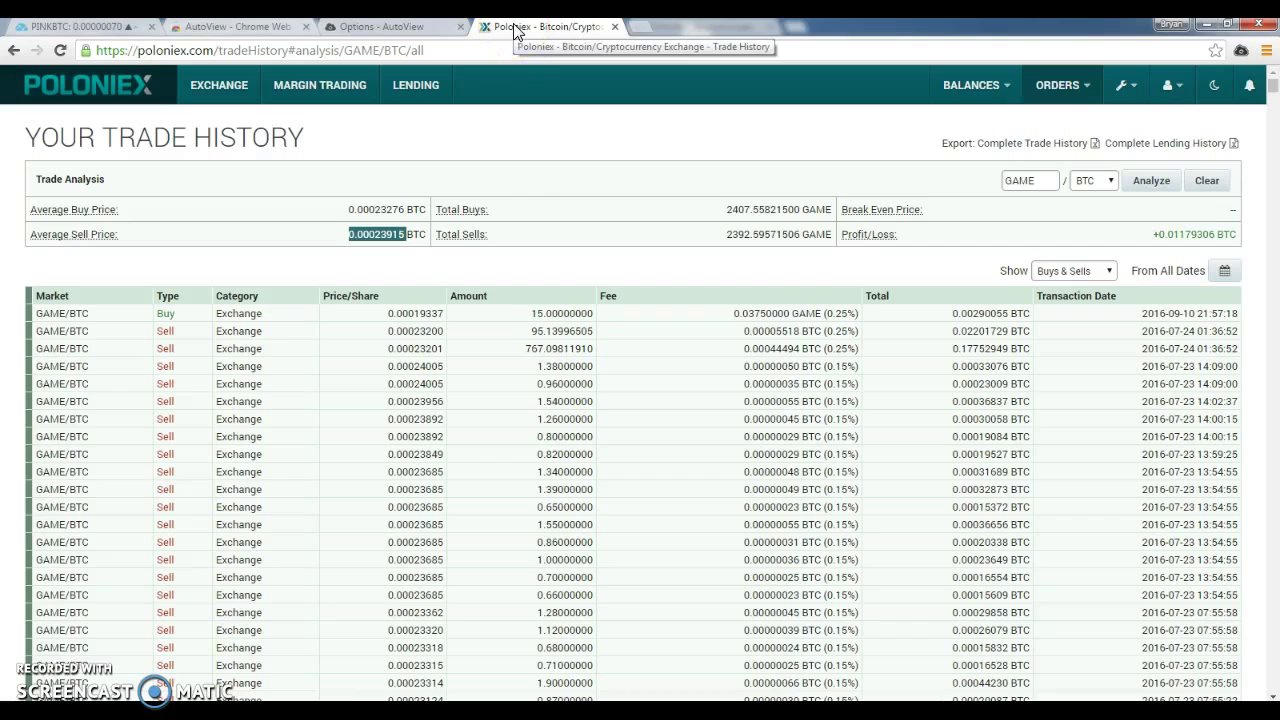
pyautogui.click(115, 24)
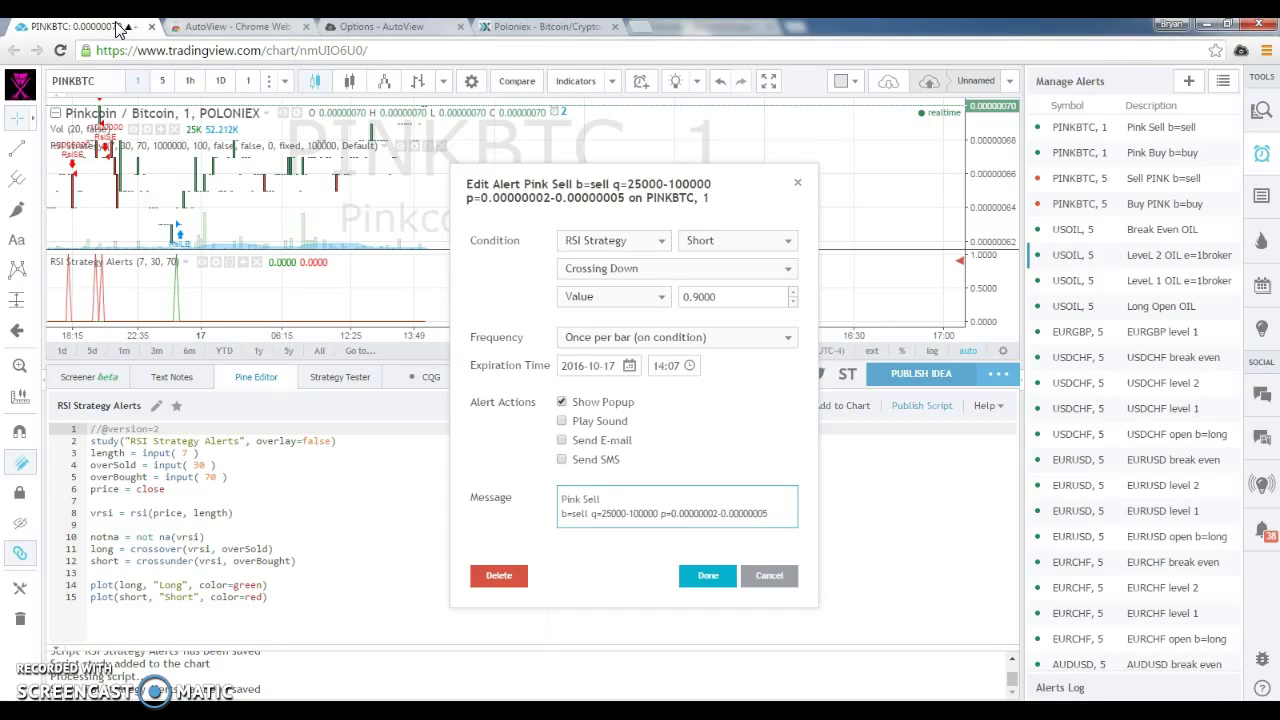
pyautogui.click(734, 504)
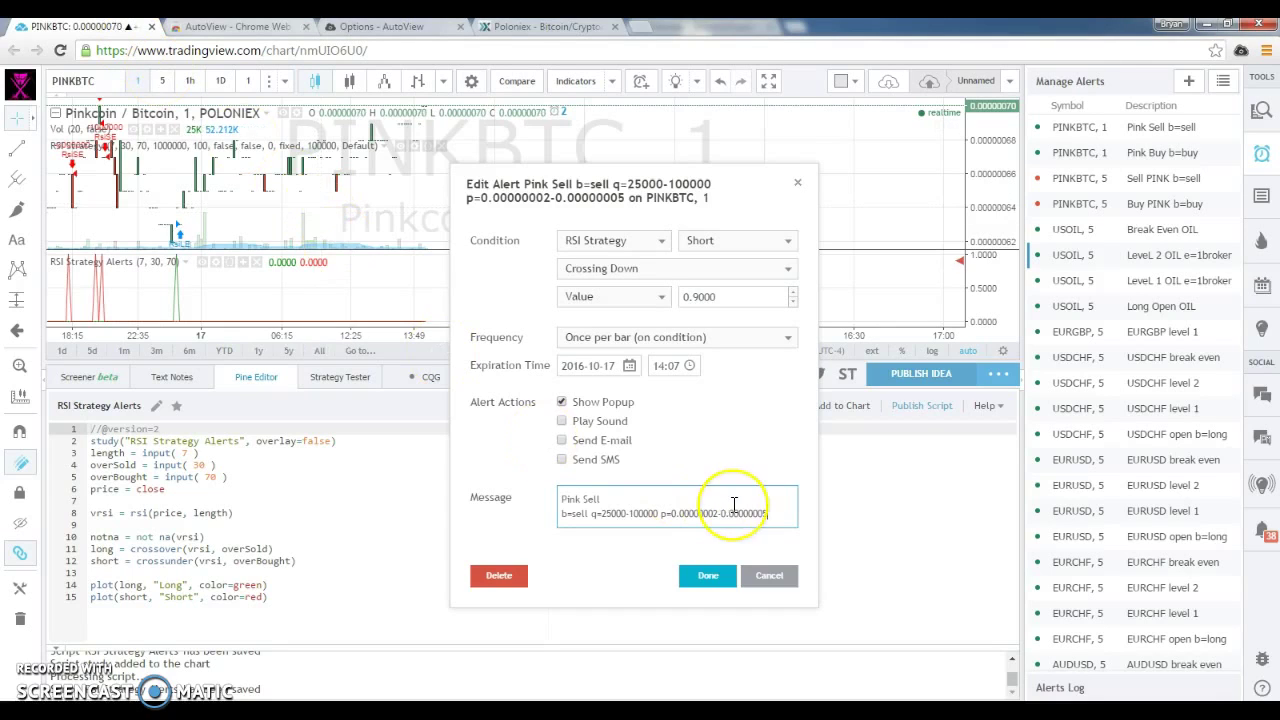